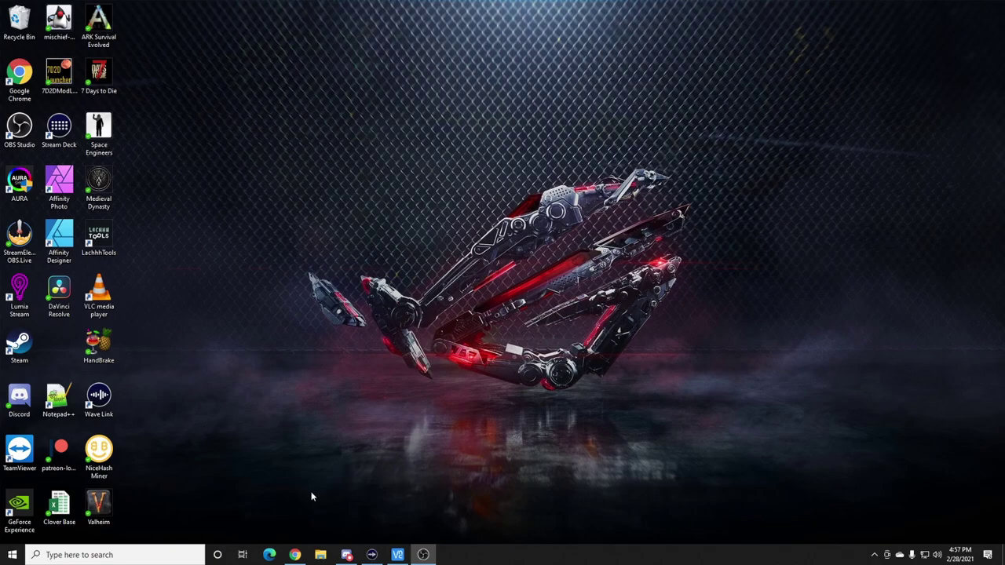
- Download the Windows steamcmd.zip from the SteamCMD wiki's Downloading SteamCMD section
left_click(295, 555)
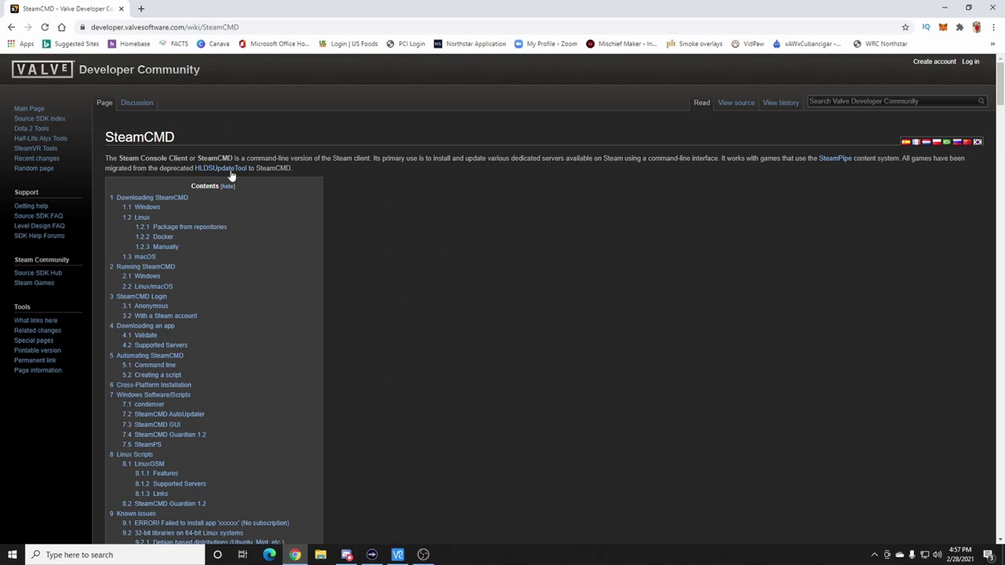
left_click(183, 198)
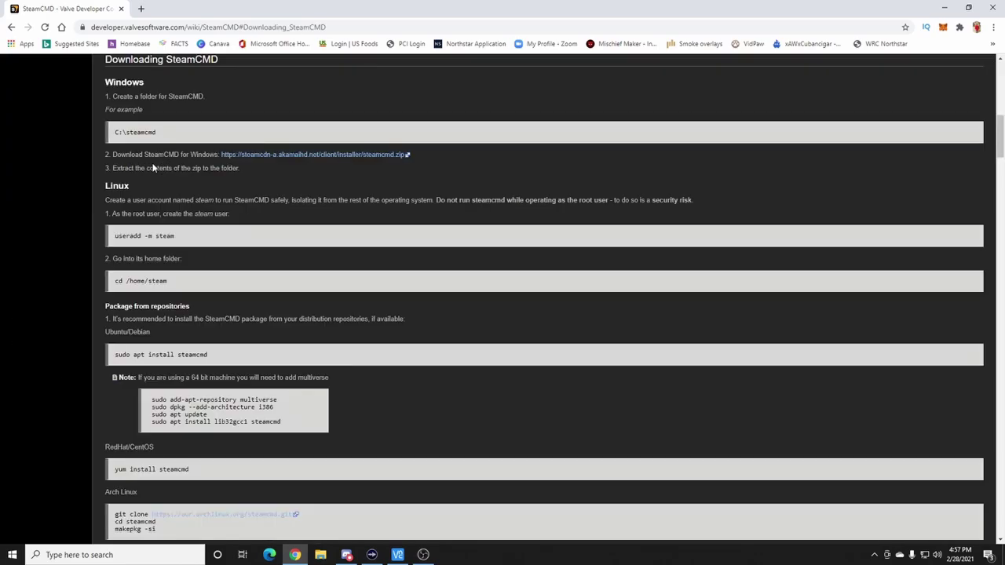
left_click(330, 161)
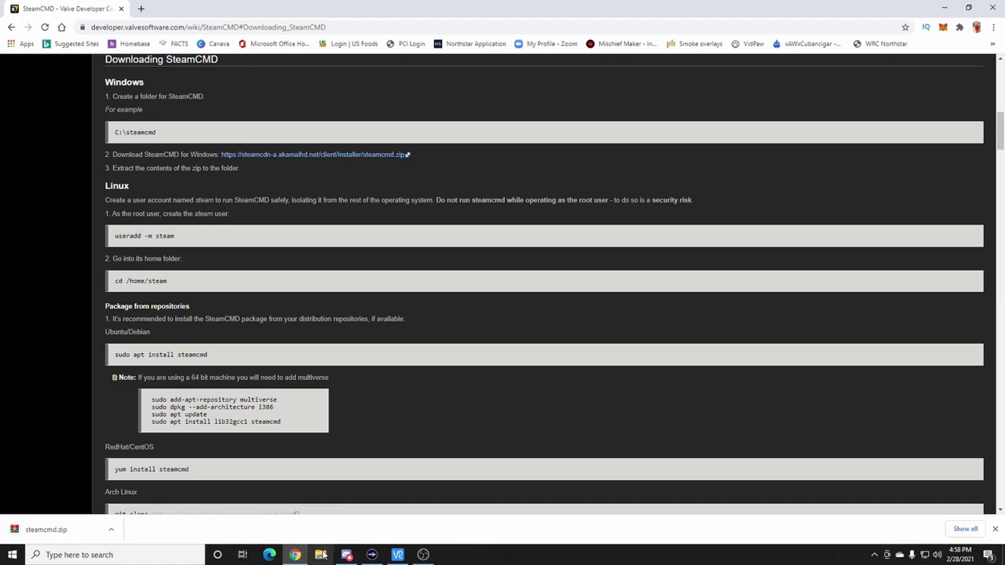
- Open steamcmd.zip in WinRAR, dismiss the trial-expired notice, and bring up File Explorer beside it
left_click(75, 529)
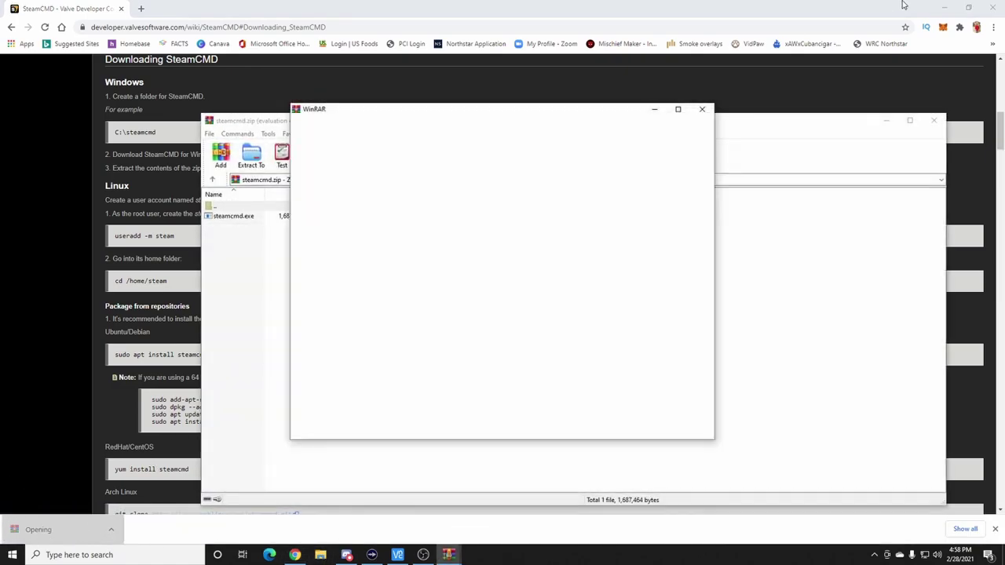
left_click(951, 8)
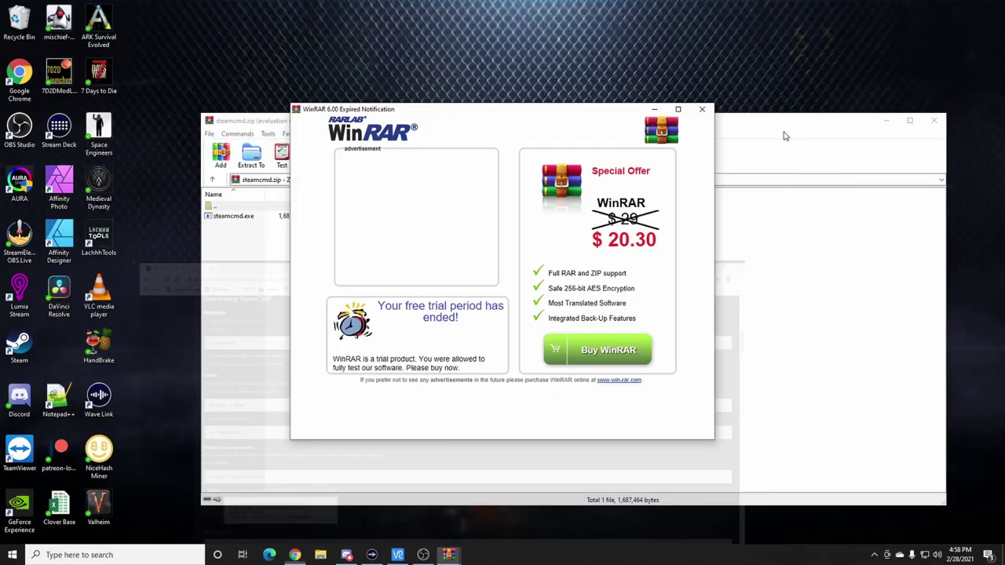
left_click(702, 109)
left_click_drag(472, 128, 671, 106)
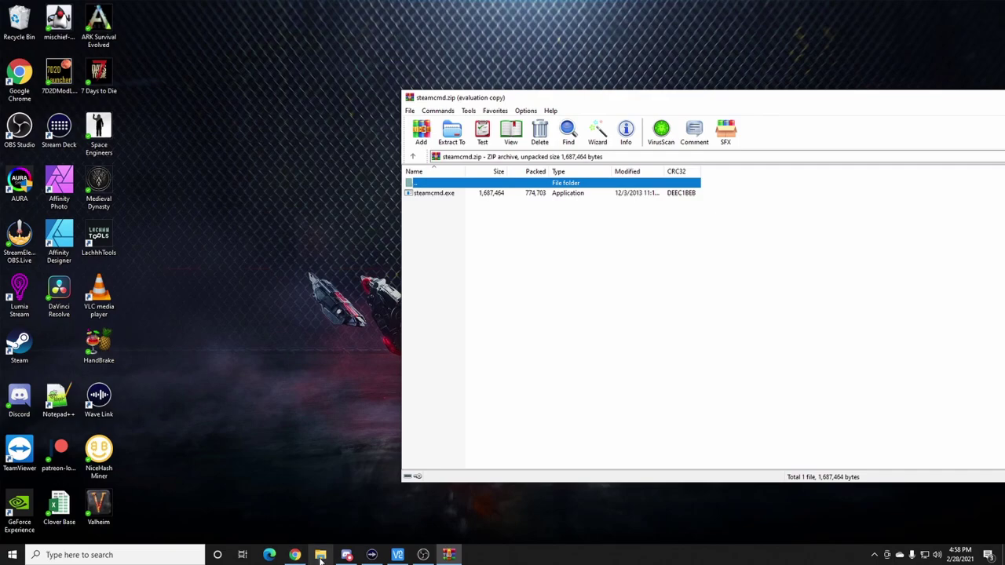
left_click(320, 558)
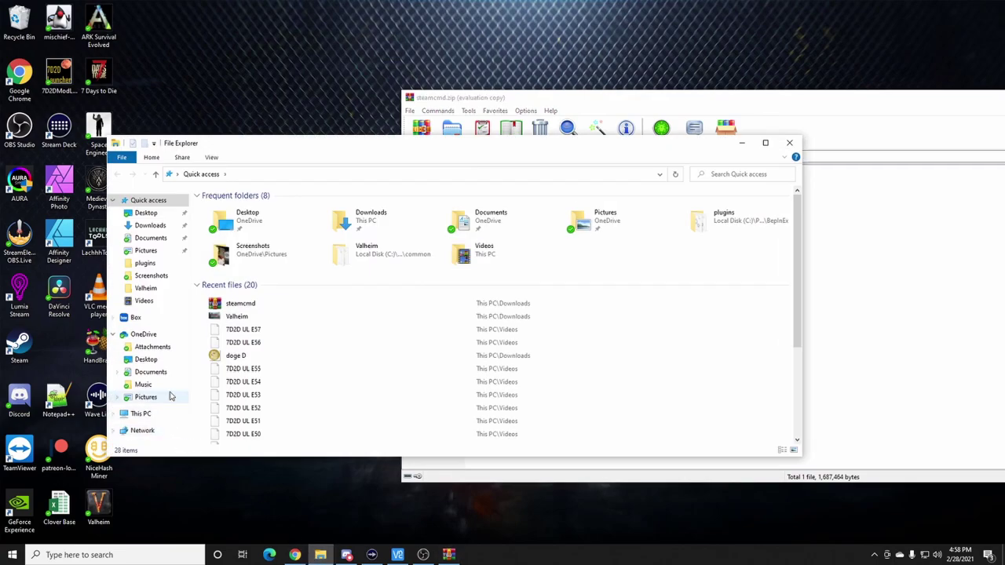
- Create a new folder named SteamCMD on Local Disk (C:)
left_click(141, 414)
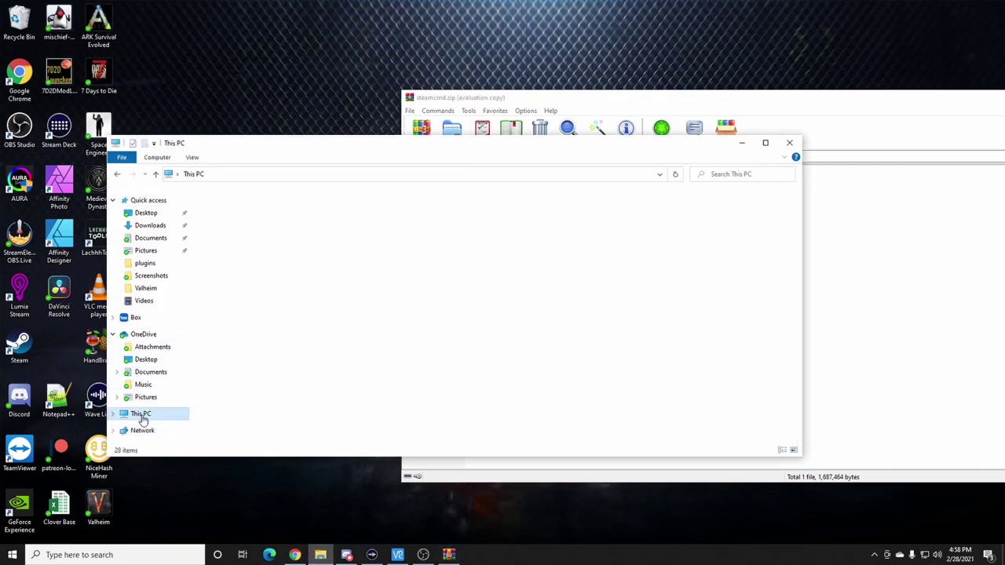
double_click(235, 292)
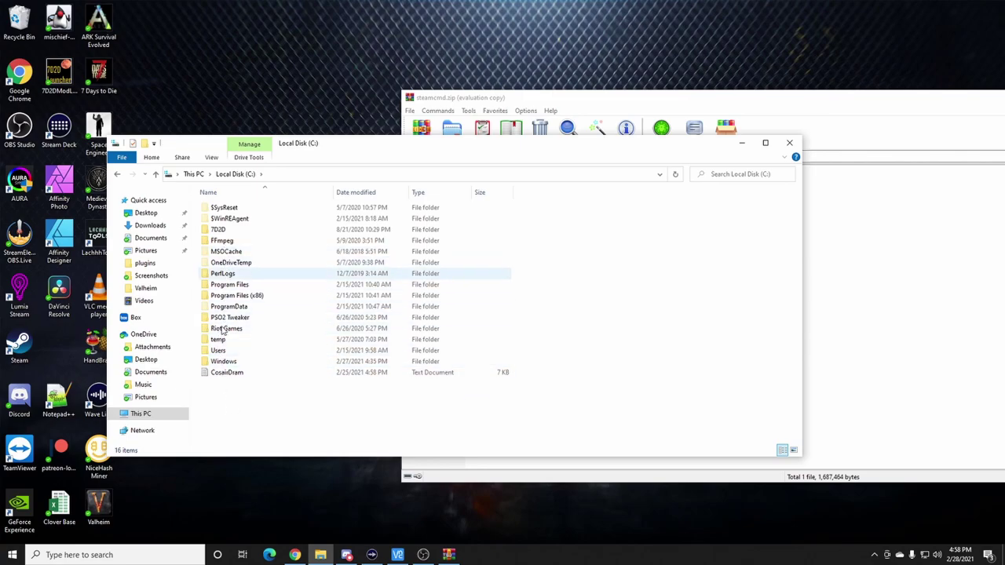
right_click(211, 397)
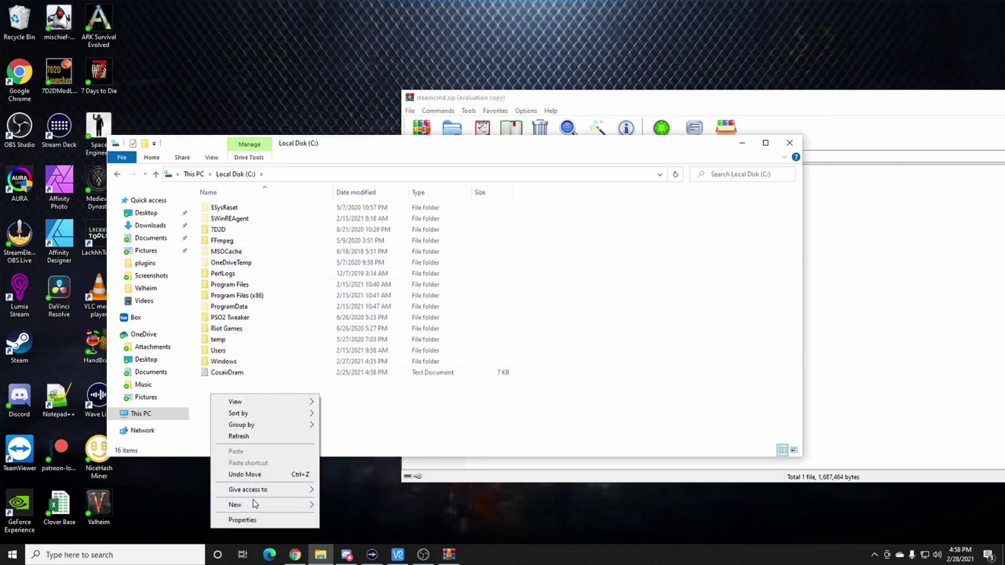
mouse_move(256, 505)
left_click(359, 510)
type("Steam")
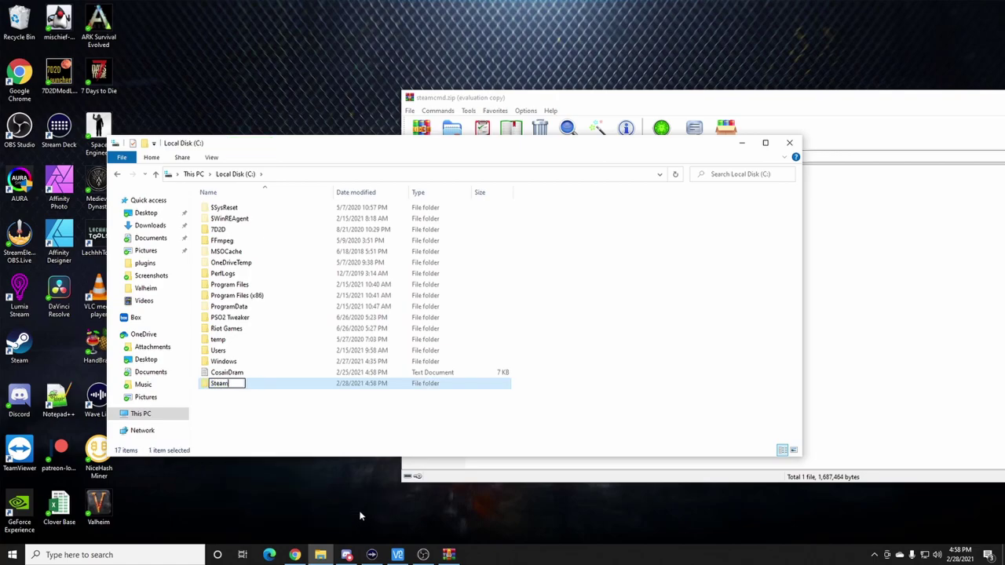
type("CMD")
key("Return")
- Drag steamcmd.exe from the archive into the SteamCMD folder and close WinRAR
left_click(895, 349)
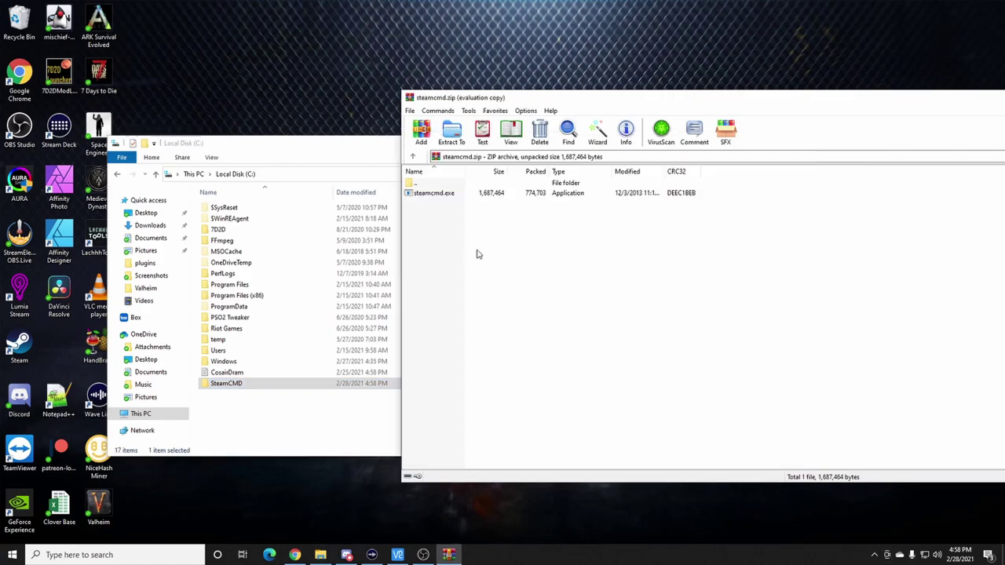
double_click(240, 384)
left_click(858, 324)
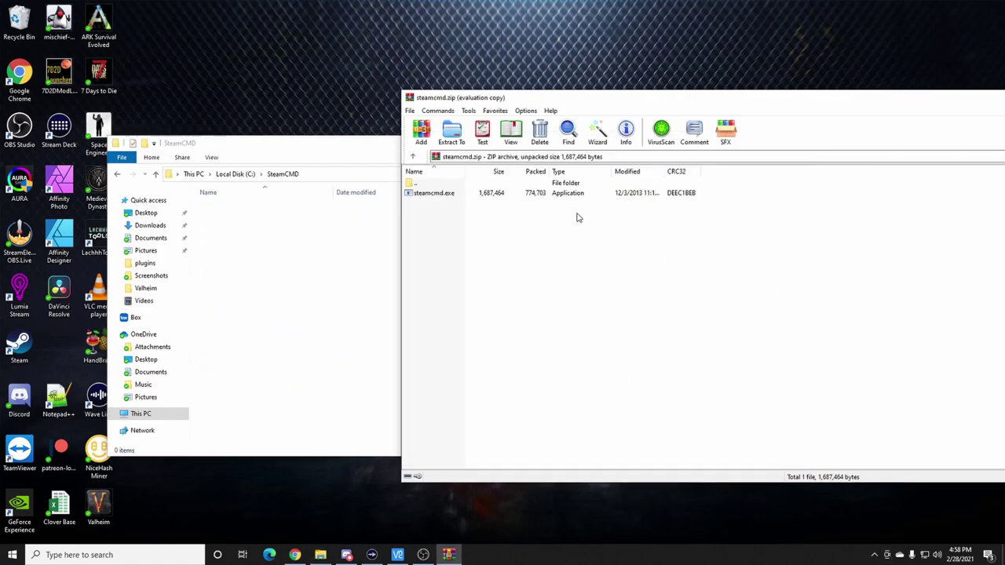
left_click_drag(449, 193, 286, 263)
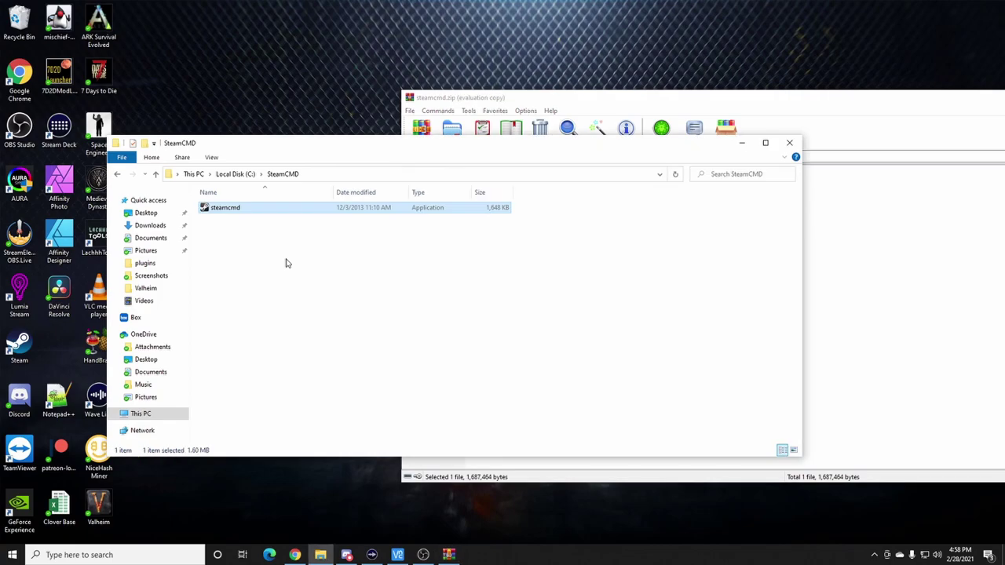
left_click(811, 243)
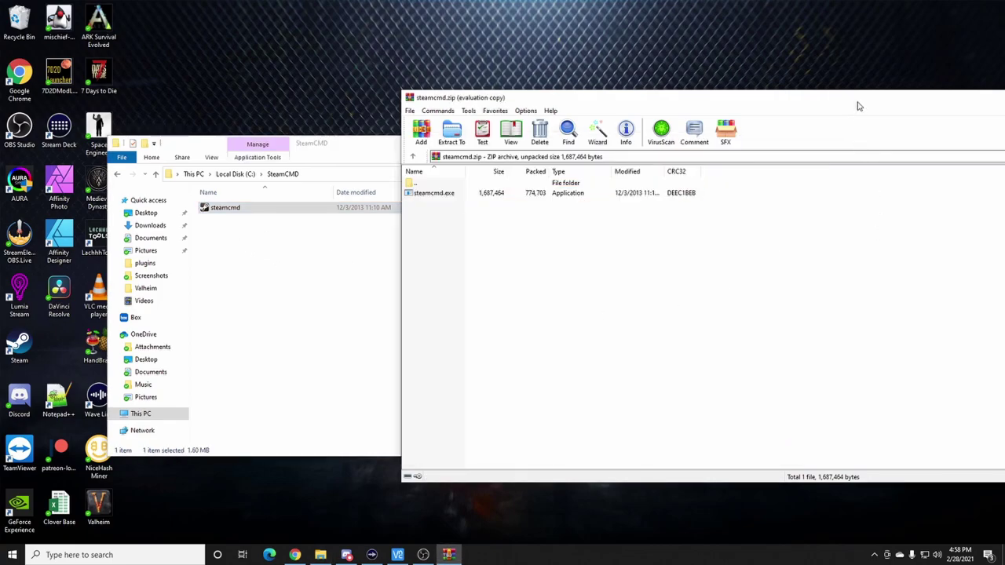
left_click_drag(858, 107, 624, 127)
left_click(904, 118)
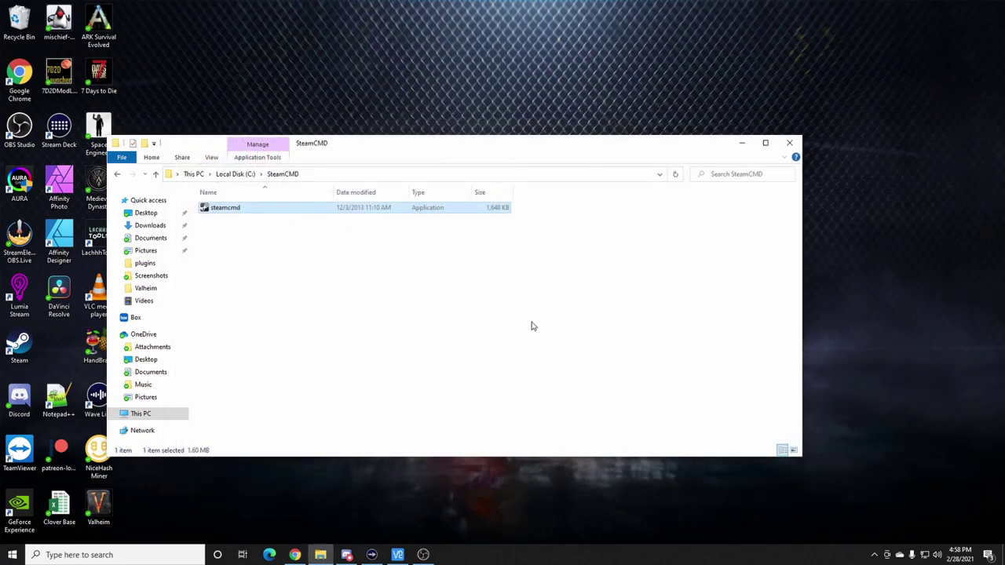
- Launch steamcmd.exe, let it self-update, and log in anonymously
double_click(238, 211)
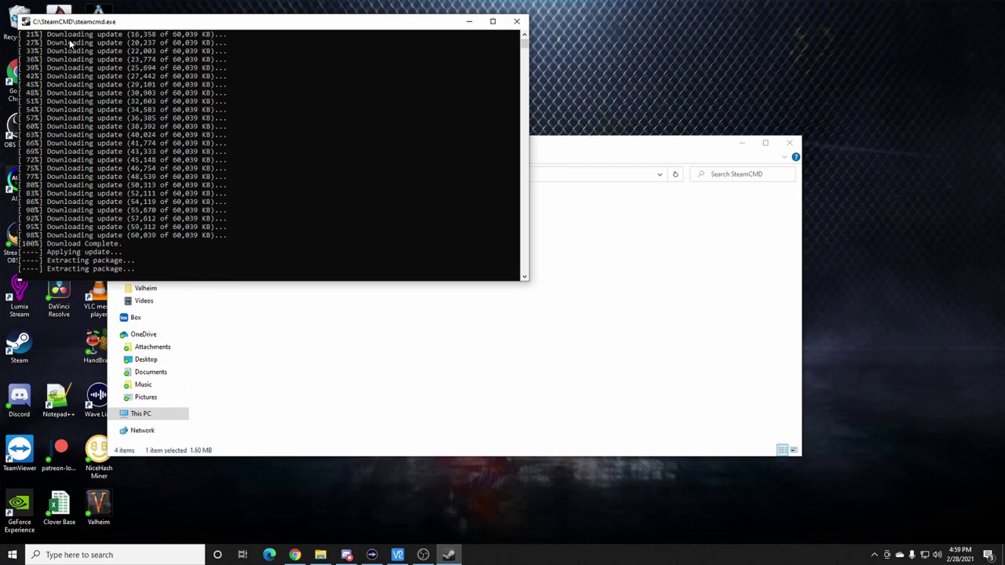
left_click(682, 309)
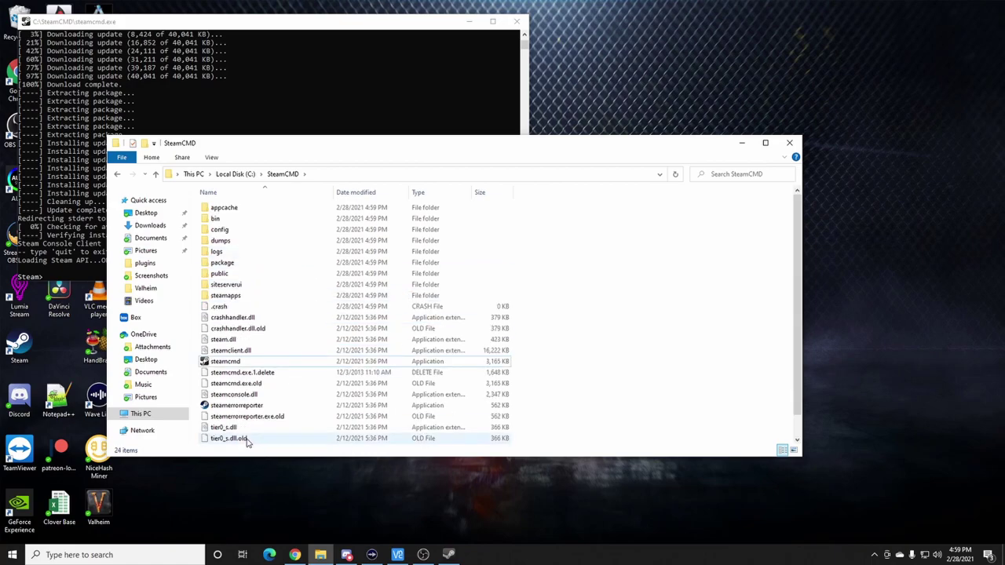
left_click(276, 21)
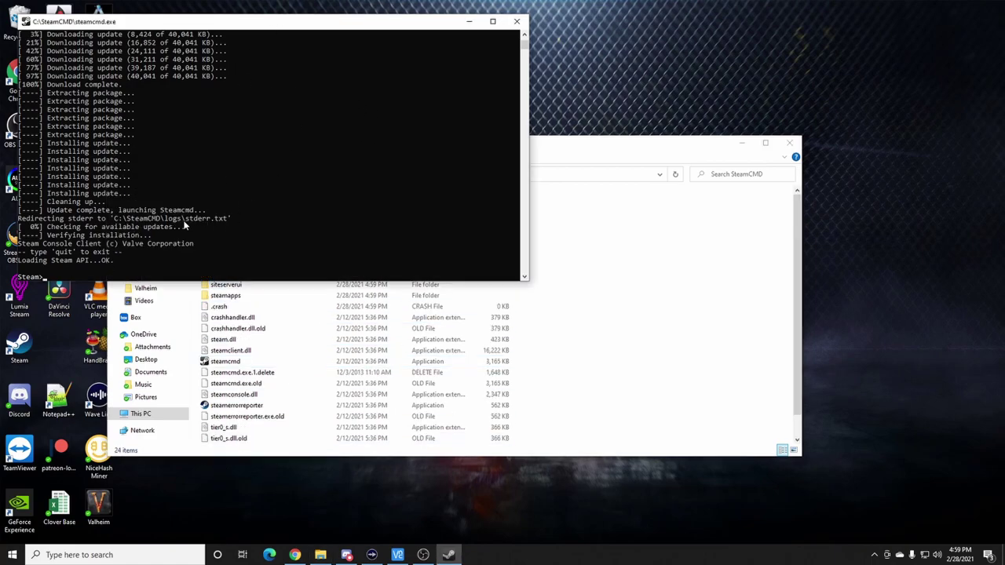
left_click(108, 276)
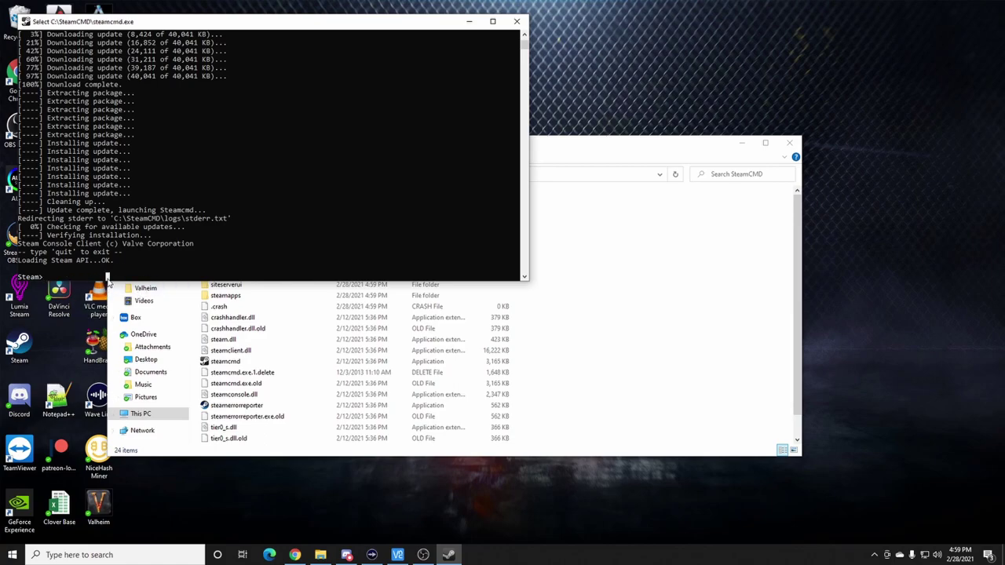
key("Escape")
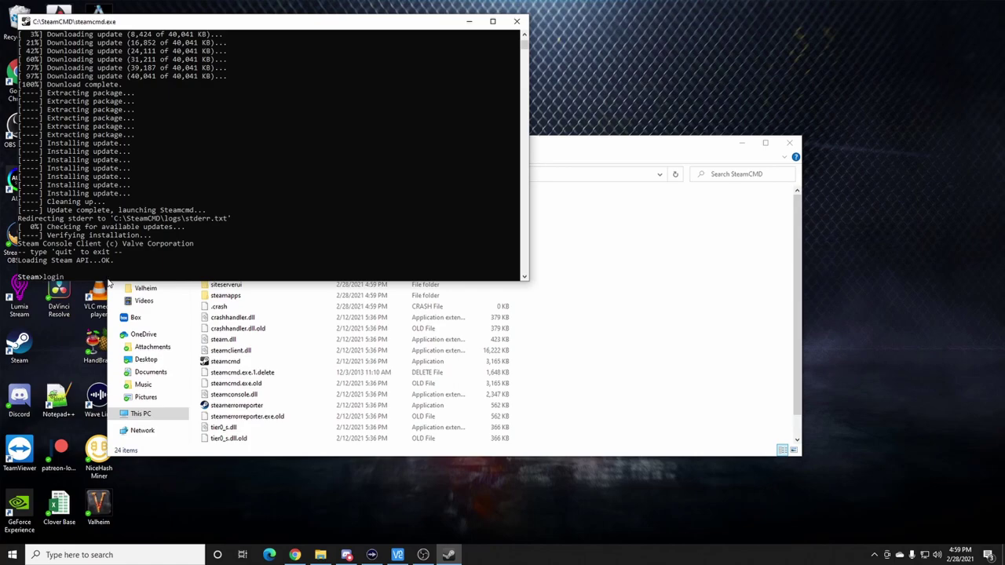
type("anonymous")
key("Return")
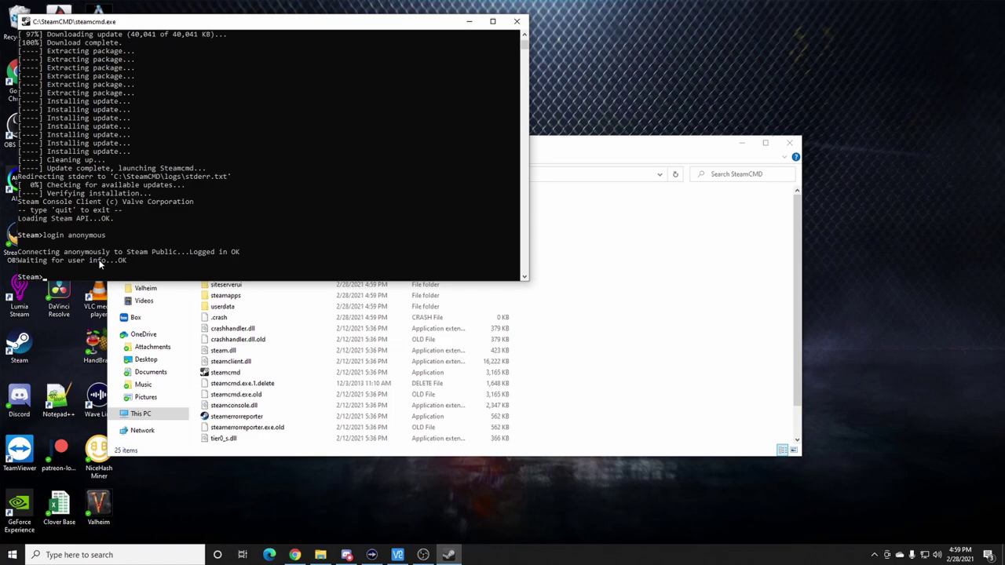
- Run app_update 896660 to start installing the Valheim dedicated server
type("app_")
type("update 896660")
key("Return")
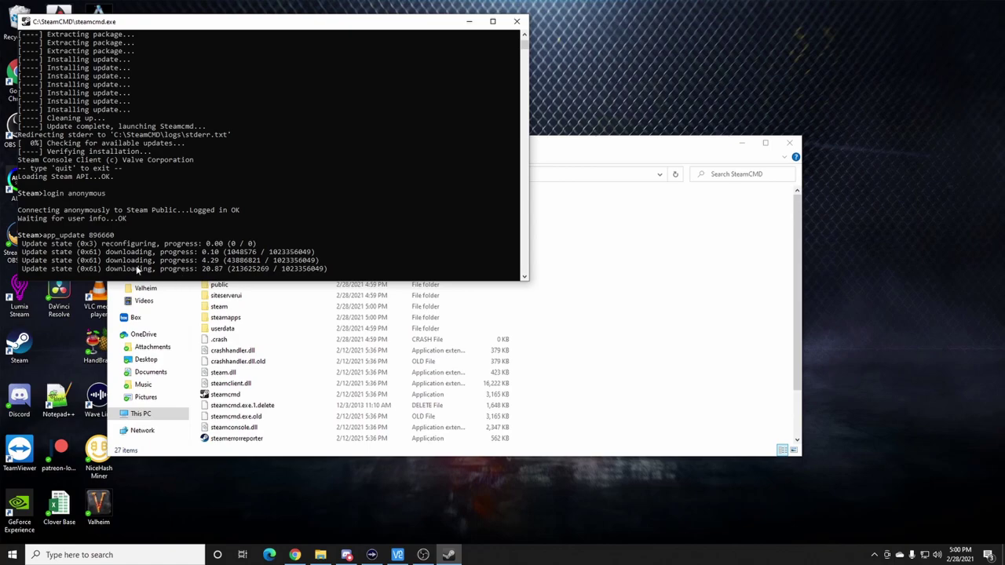
- Wait for app 896660 to report fully installed, then type the exit command
left_click(620, 149)
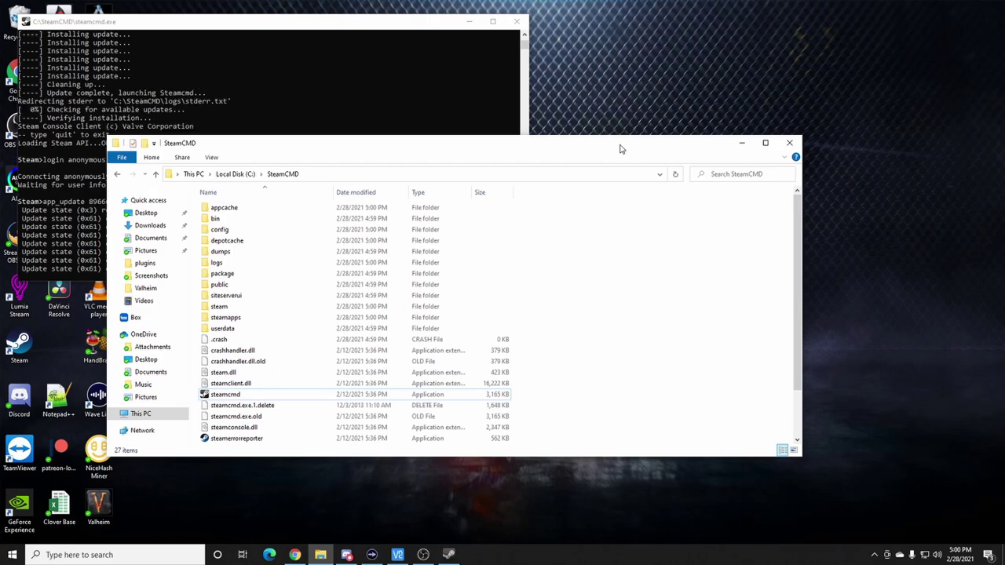
left_click(371, 26)
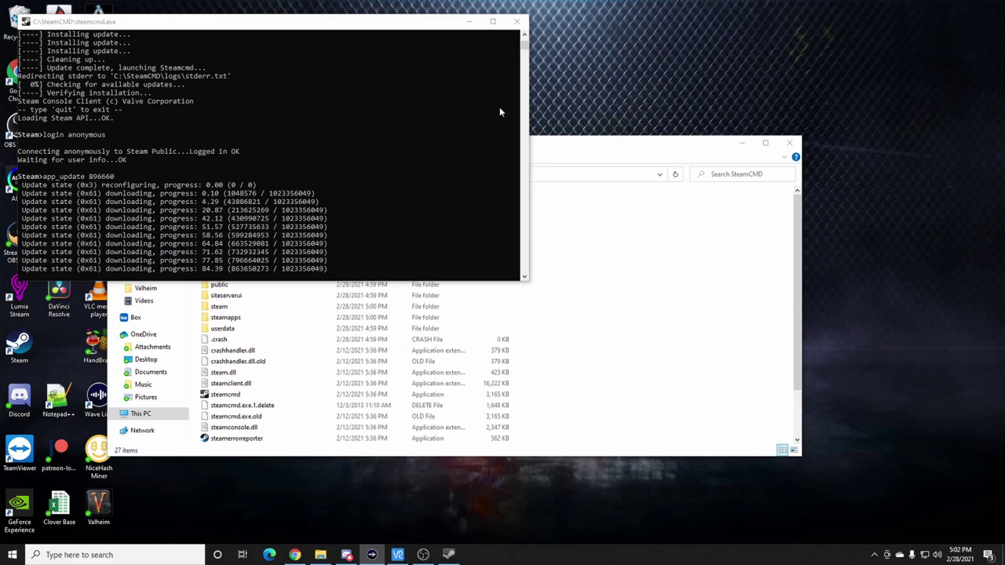
left_click(304, 55)
left_click(351, 270)
key("Left")
key("Left")
key("Left")
key("Left")
key("Left")
key("Left")
left_click(346, 269)
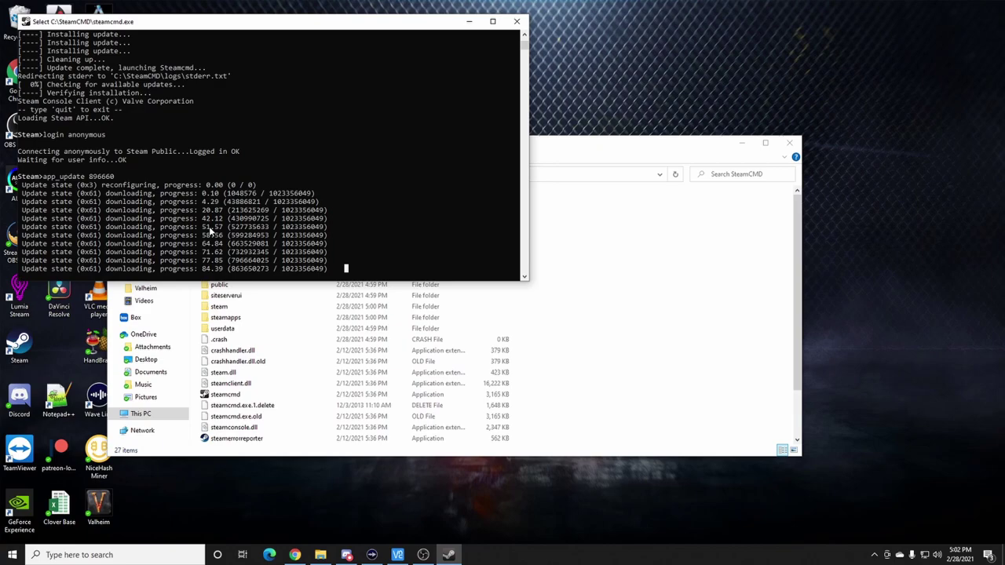
mouse_move(274, 30)
left_mouse_down()
mouse_move(319, 36)
mouse_move(262, 21)
left_mouse_up()
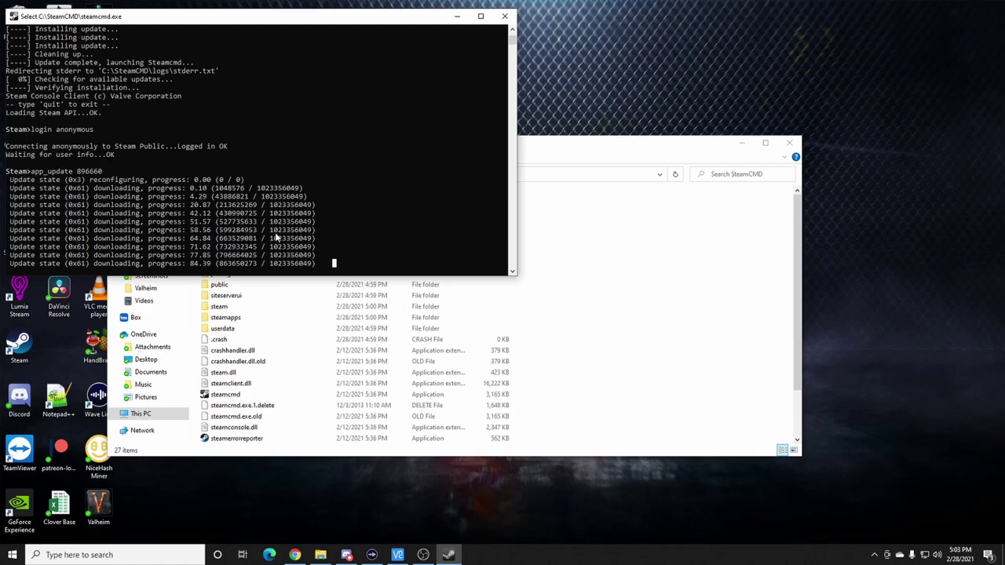
left_click_drag(292, 17, 300, 18)
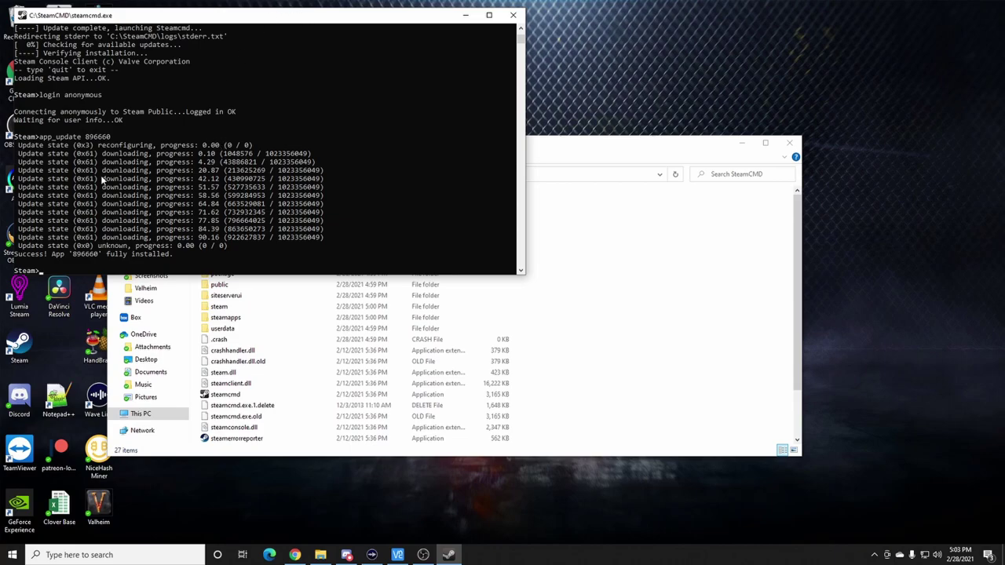
type("xit")
- Exit SteamCMD and browse to steamapps\common\Valheim dedicated server
key("Return")
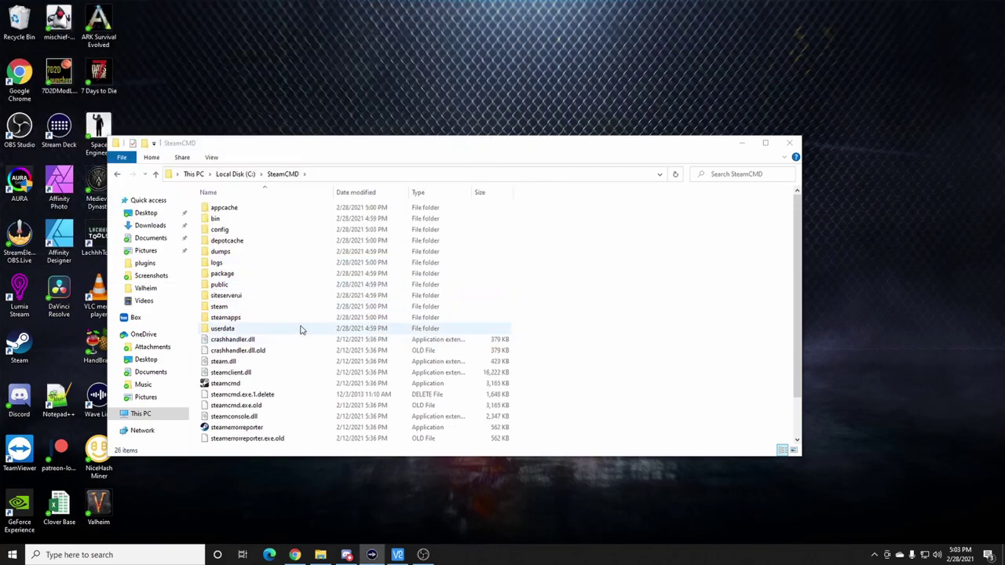
left_click_drag(375, 147, 466, 68)
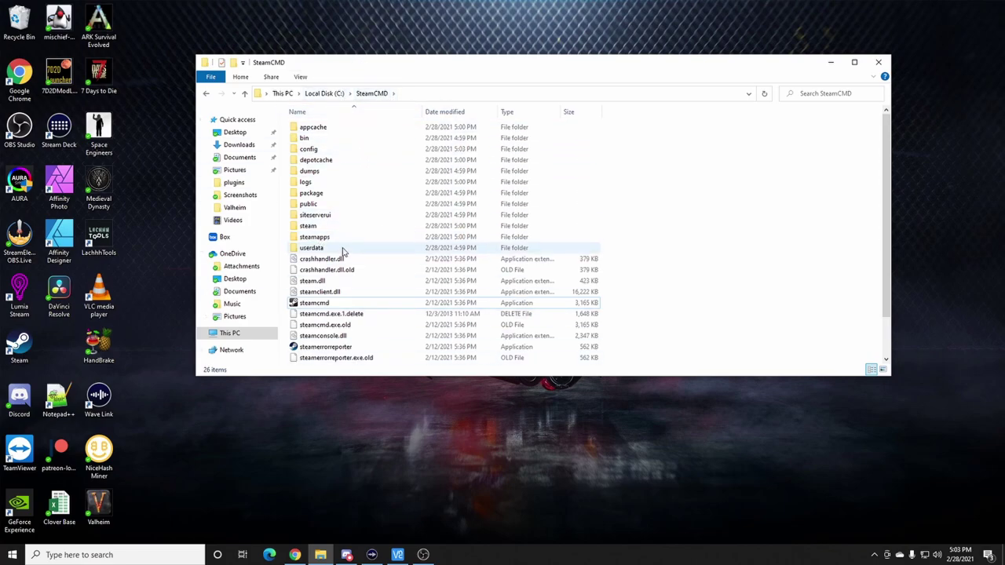
double_click(318, 236)
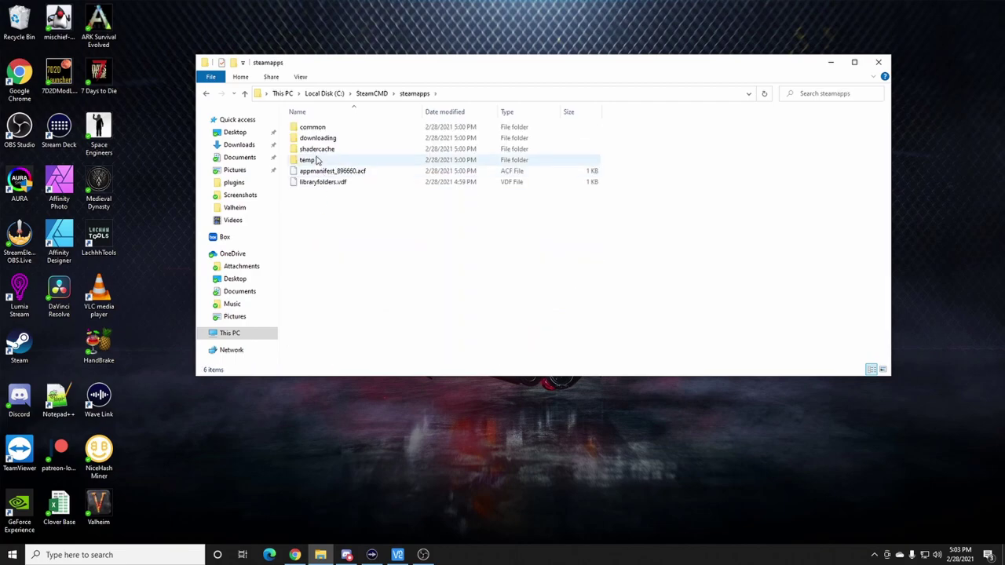
double_click(314, 128)
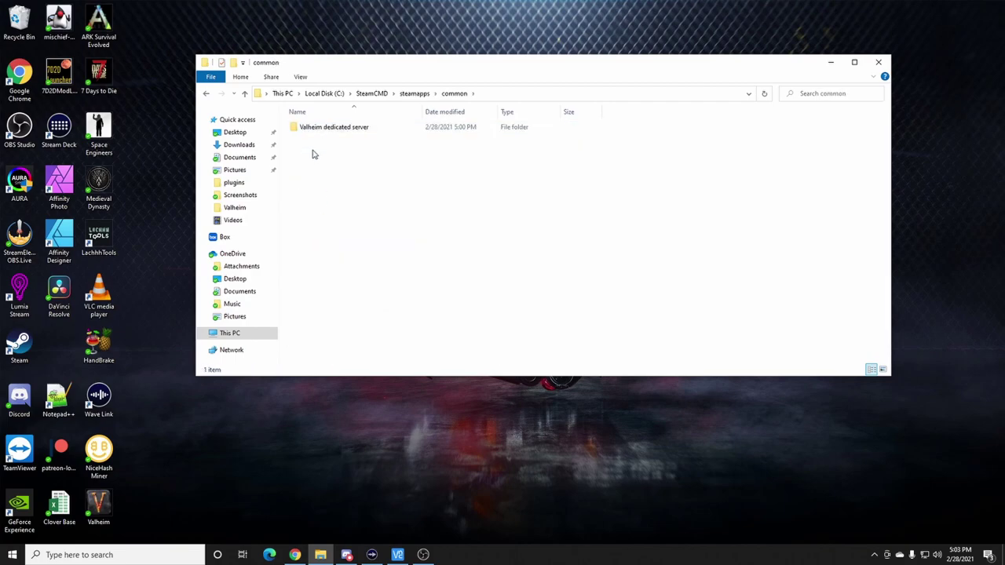
double_click(338, 128)
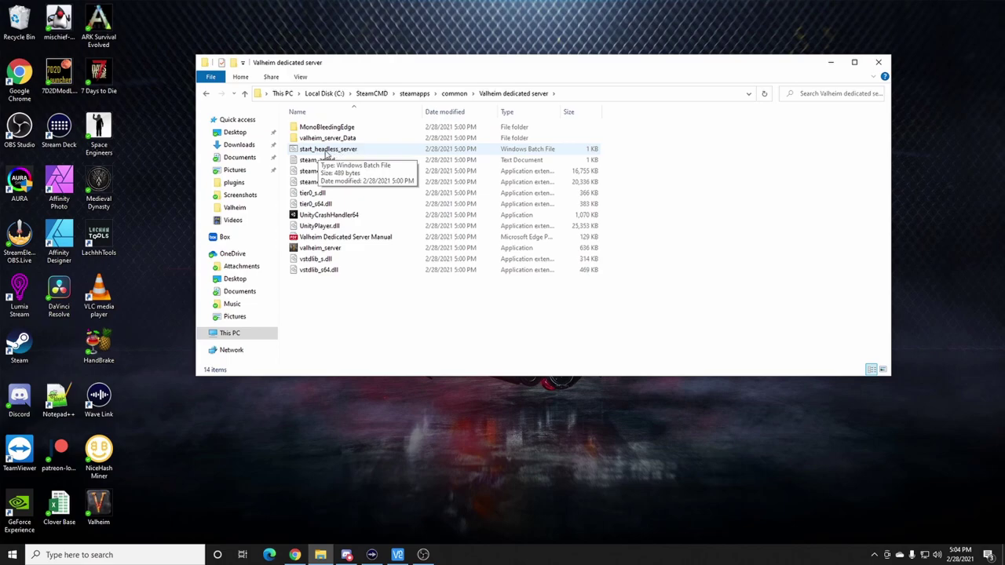
- Open start_headless_server for editing with Edit with Notepad++
left_click(338, 152)
right_click(338, 153)
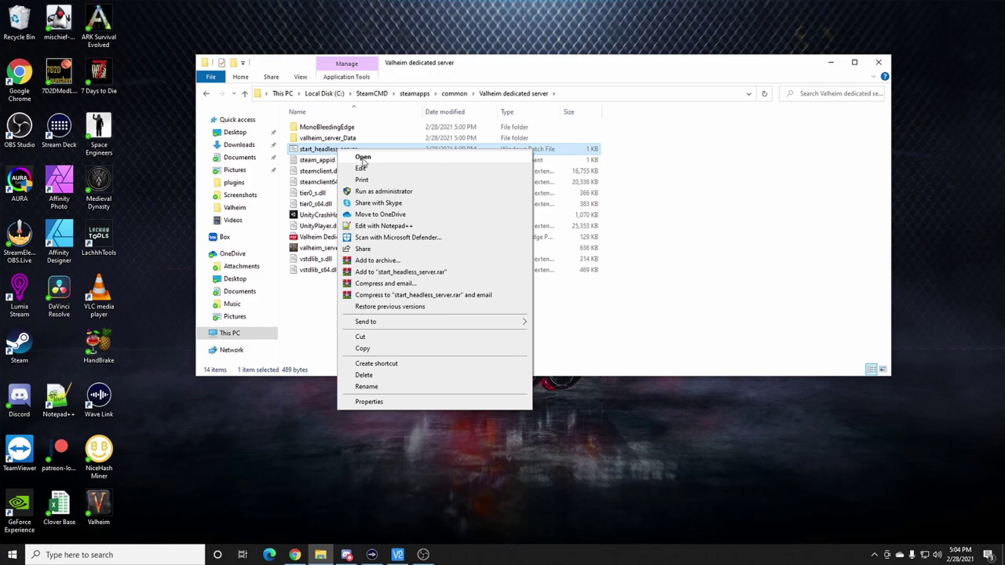
left_click(366, 226)
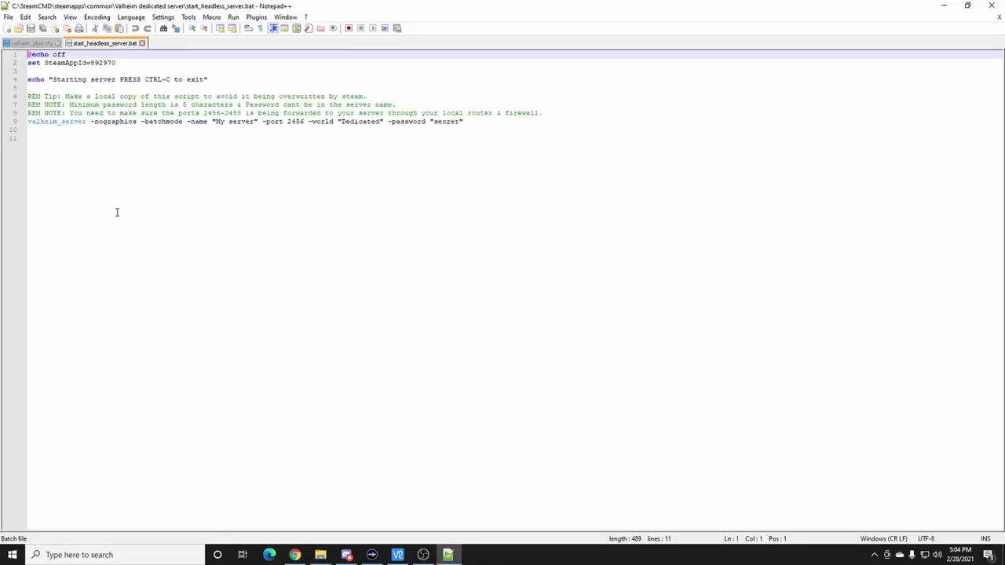
- Replace 'My server' on line 9 with a custom name ending 'Awesome Vahliem Server'
left_click_drag(29, 122, 467, 122)
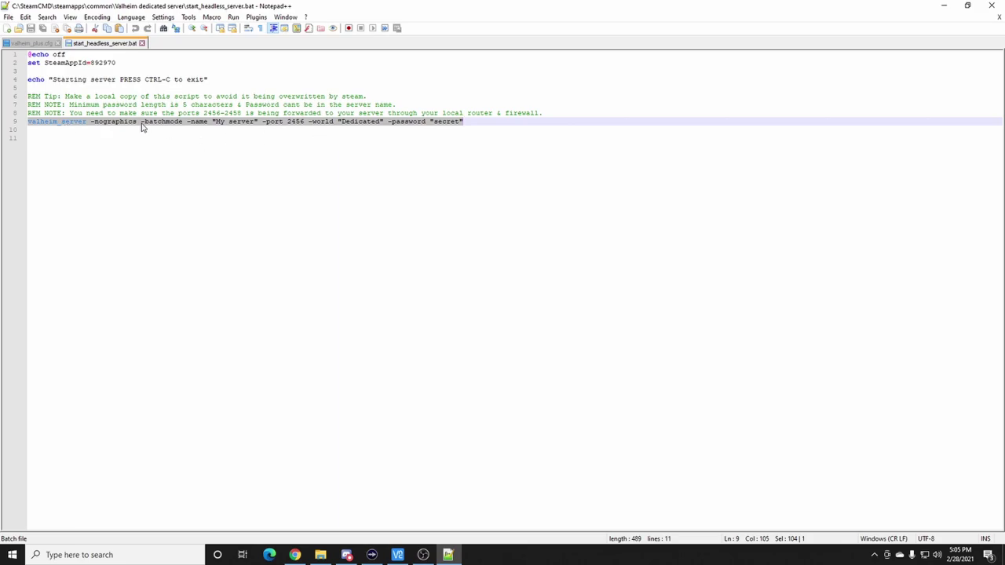
left_click(267, 124)
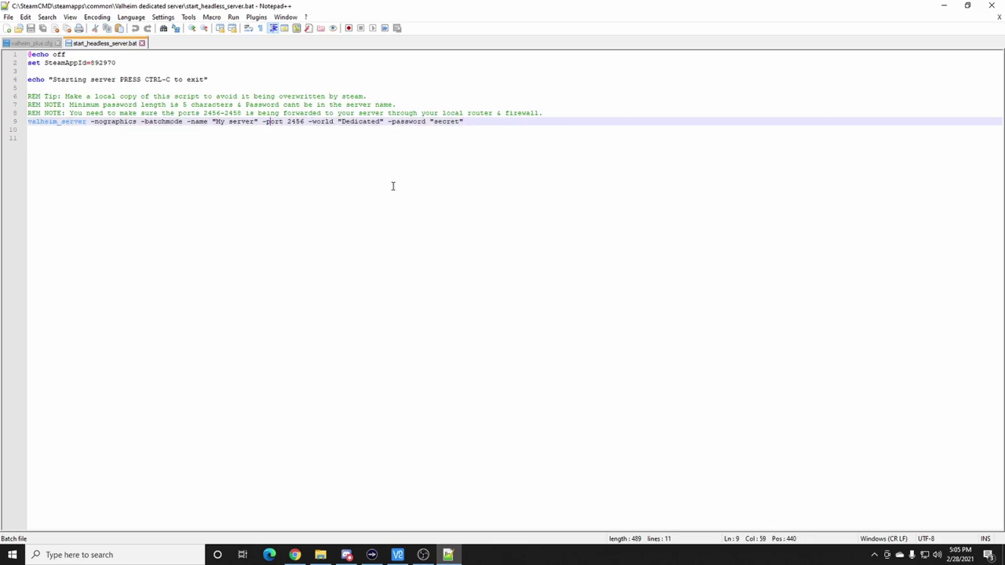
left_click_drag(248, 122, 219, 130)
left_click(251, 124)
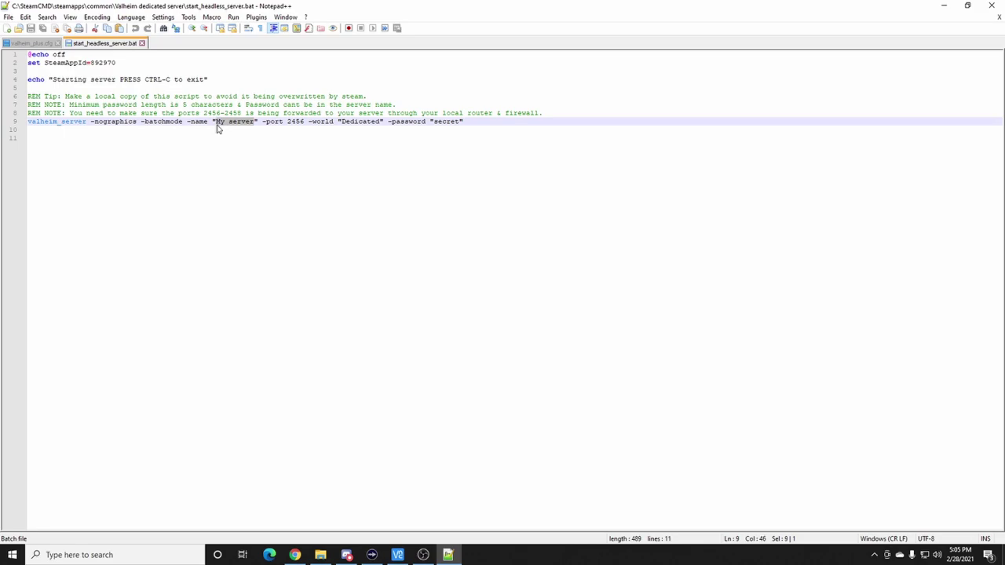
type("Joe")
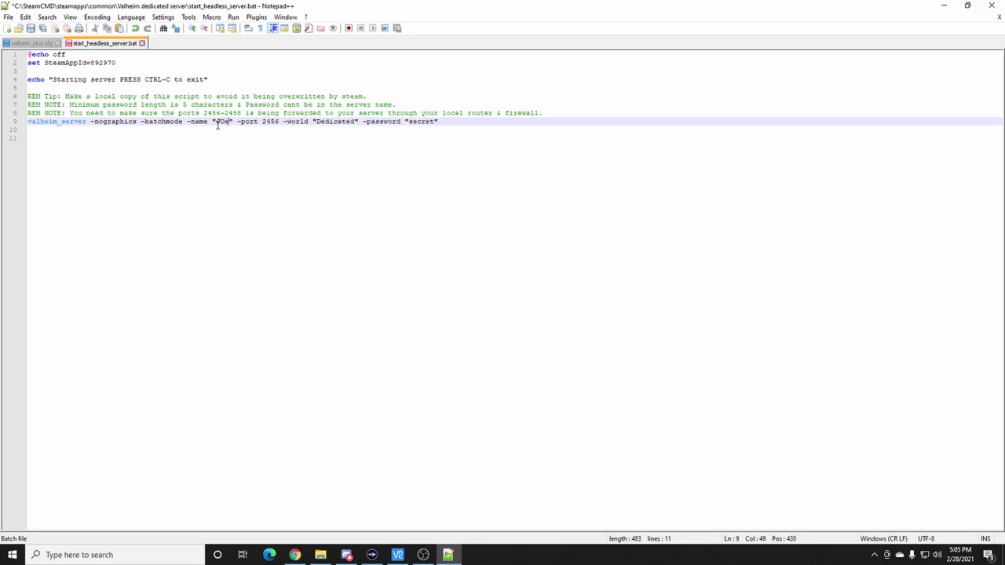
type("s awesoms")
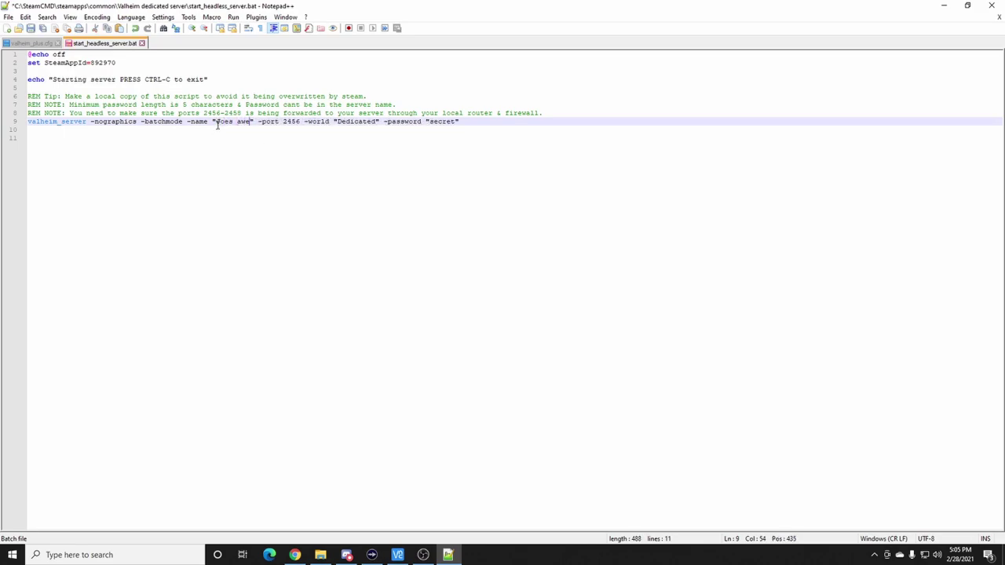
key("BackSpace")
key("BackSpace")
type("e V")
type("ahl")
type("iem Serv")
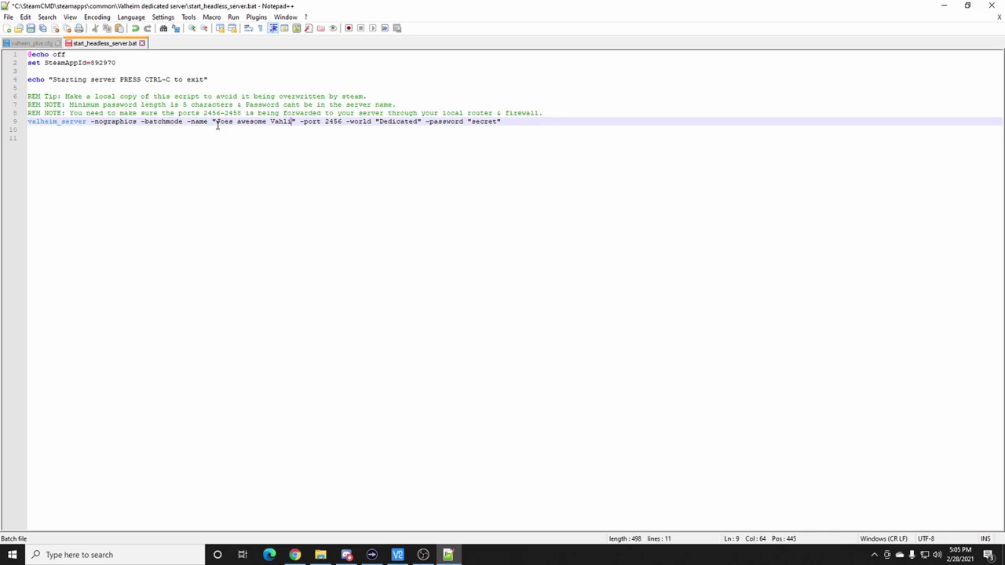
type("er")
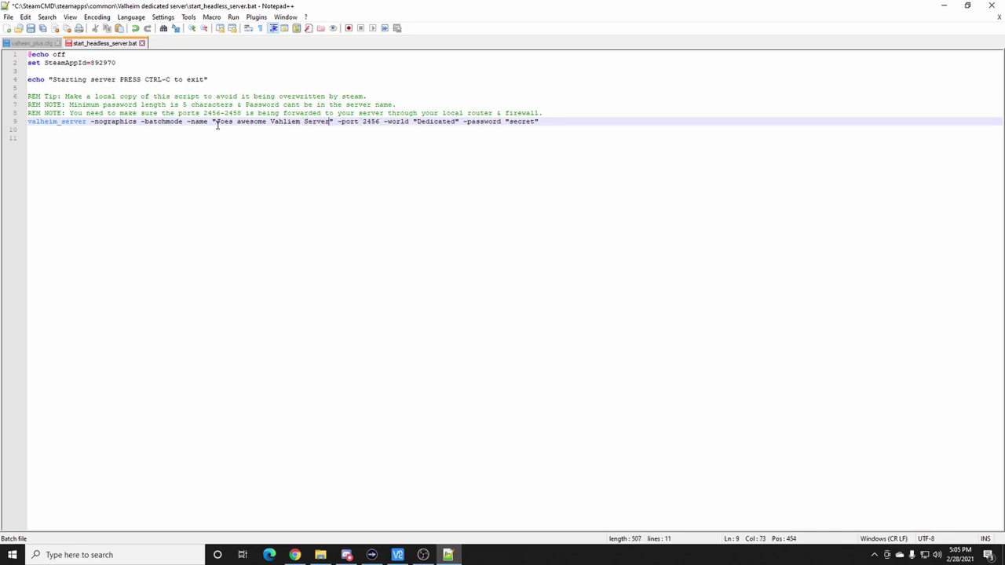
left_click(242, 121)
key("BackSpace")
type("A")
left_click(328, 123)
- Review the rest of the launch line, including port 2456
left_click_drag(218, 124, 293, 139)
left_click(295, 139)
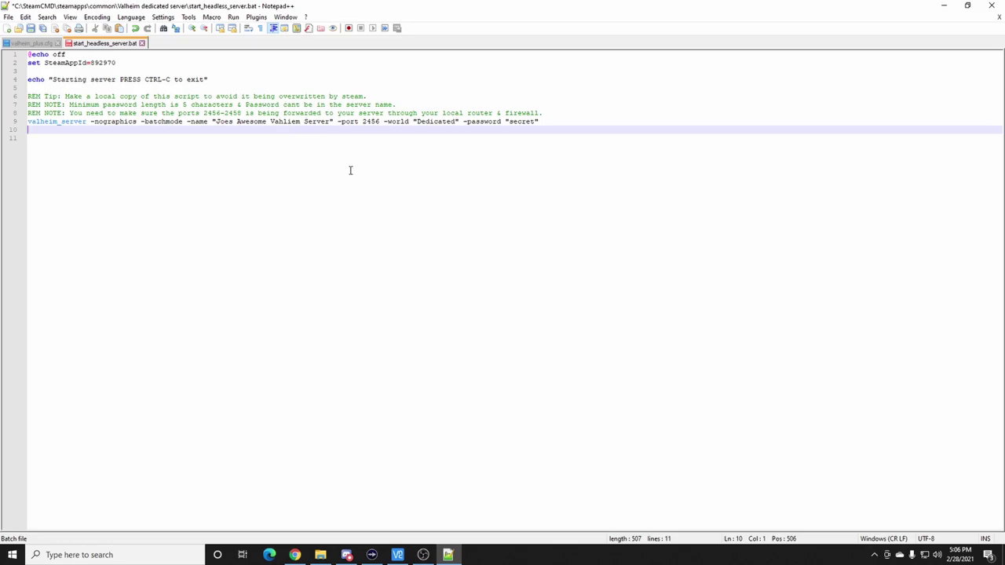
double_click(368, 122)
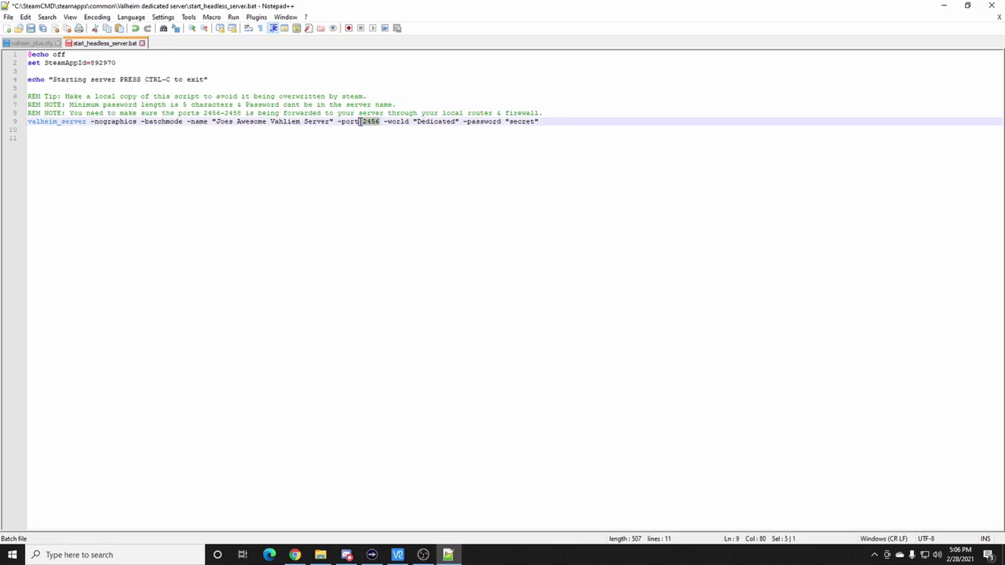
left_click(379, 129)
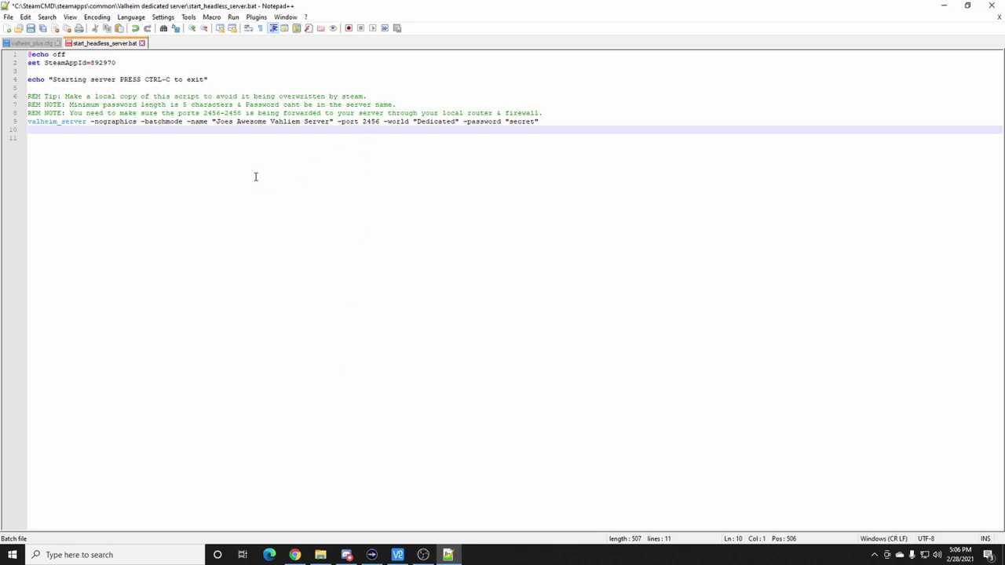
key("alt+Tab")
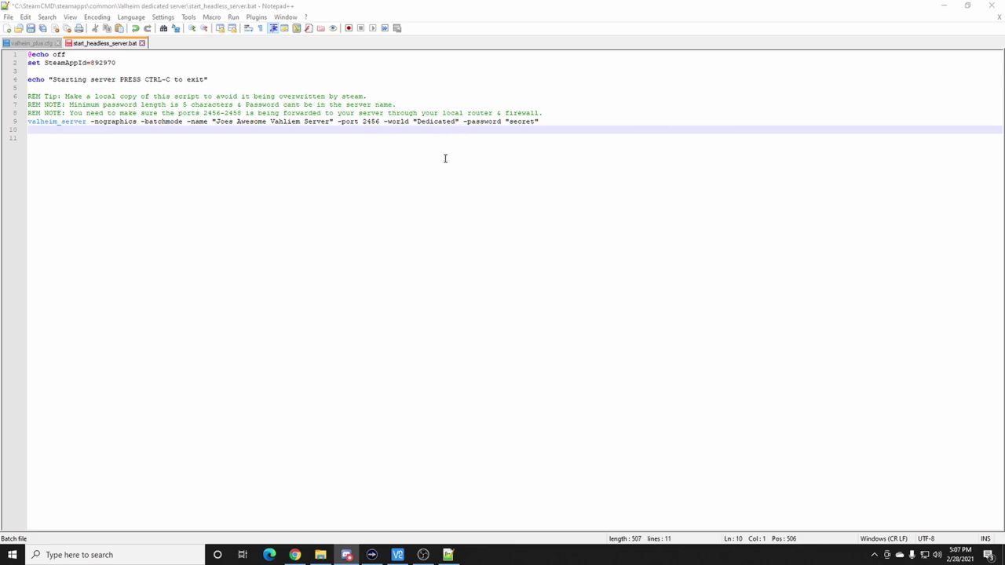
- Change the world name from Dedicated to Hyrule
left_click(482, 121)
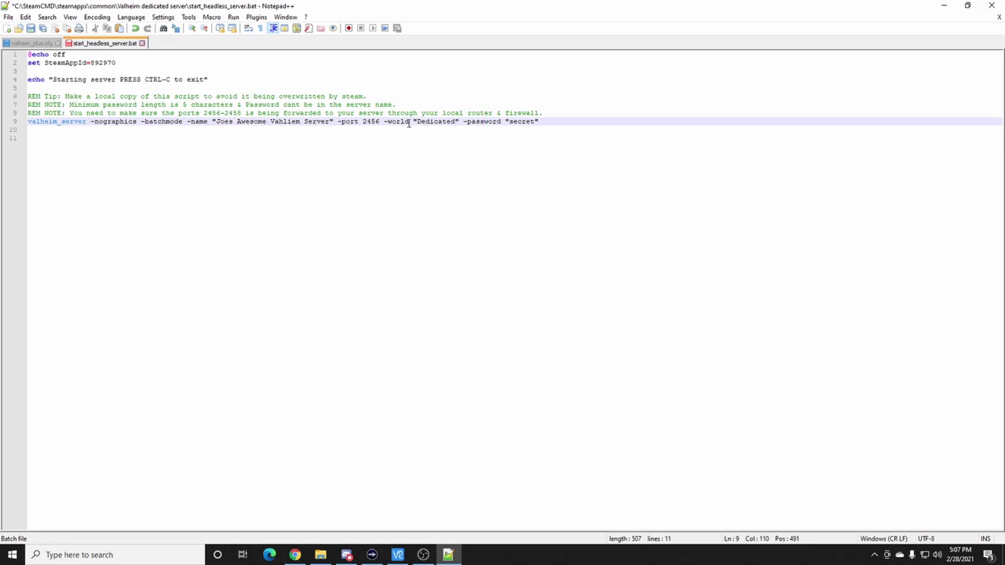
left_click_drag(457, 122, 419, 126)
type("Hyrule")
- Replace the -password value with a new server password and save the batch file
left_click(522, 123)
key("BackSpace")
key("BackSpace")
key("BackSpace")
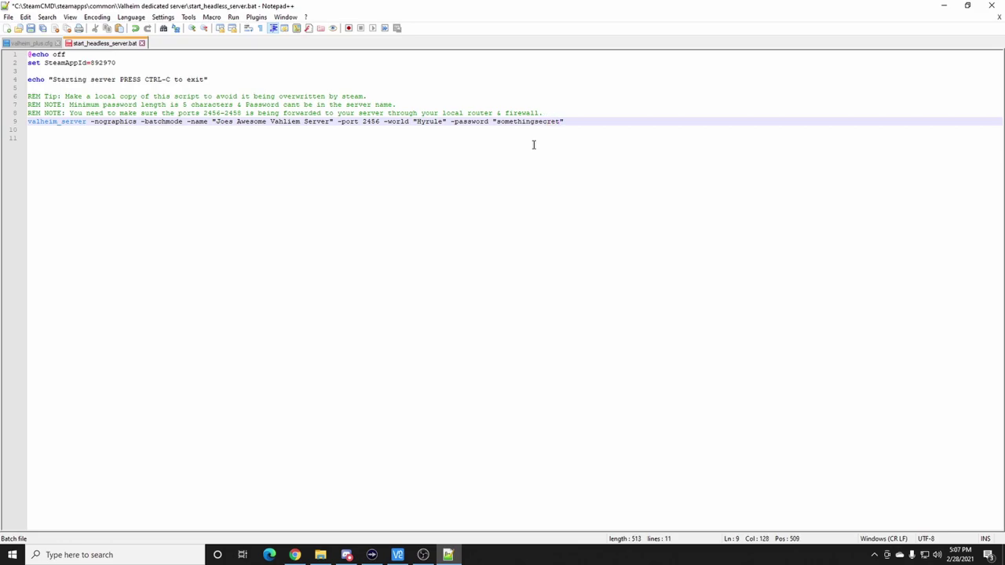
left_click(533, 144)
left_click(563, 121)
left_click(563, 126)
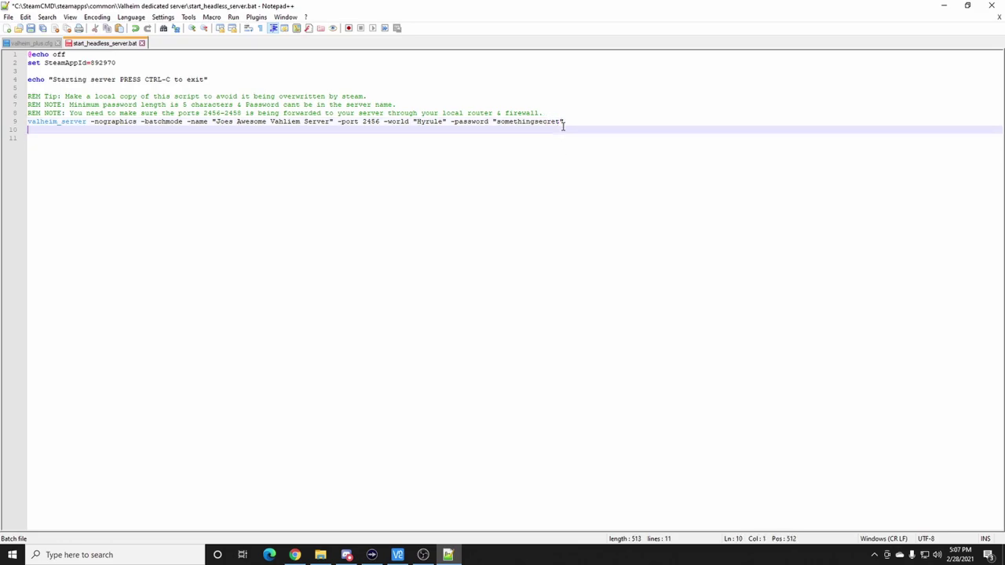
left_click(561, 122)
key("BackSpace")
key("BackSpace")
key("BackSpace")
key("BackSpace")
key("BackSpace")
key("BackSpace")
key("BackSpace")
key("BackSpace")
key("BackSpace")
key("BackSpace")
key("BackSpace")
key("BackSpace")
key("BackSpace")
key("BackSpace")
key("BackSpace")
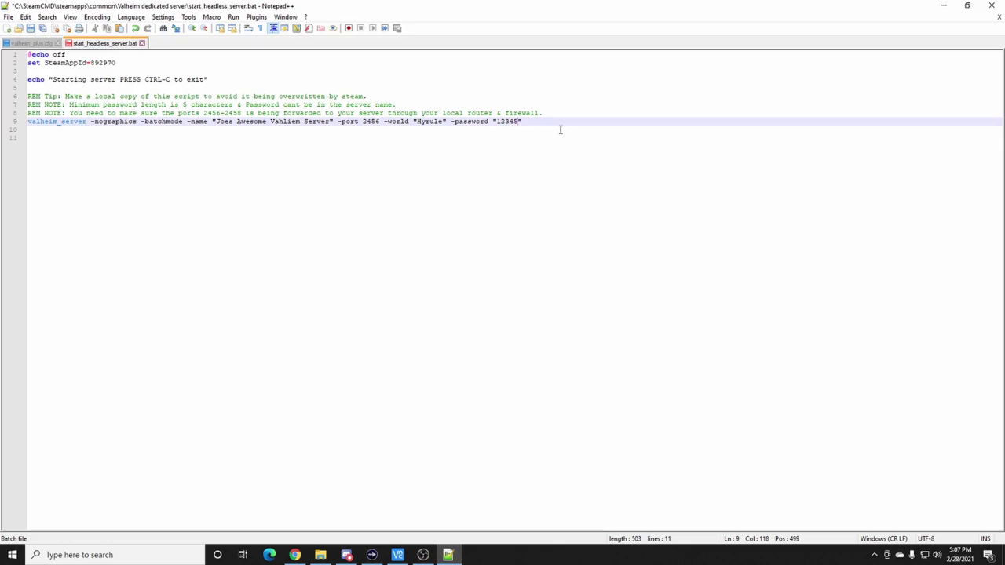
left_click(503, 122)
left_click(522, 129)
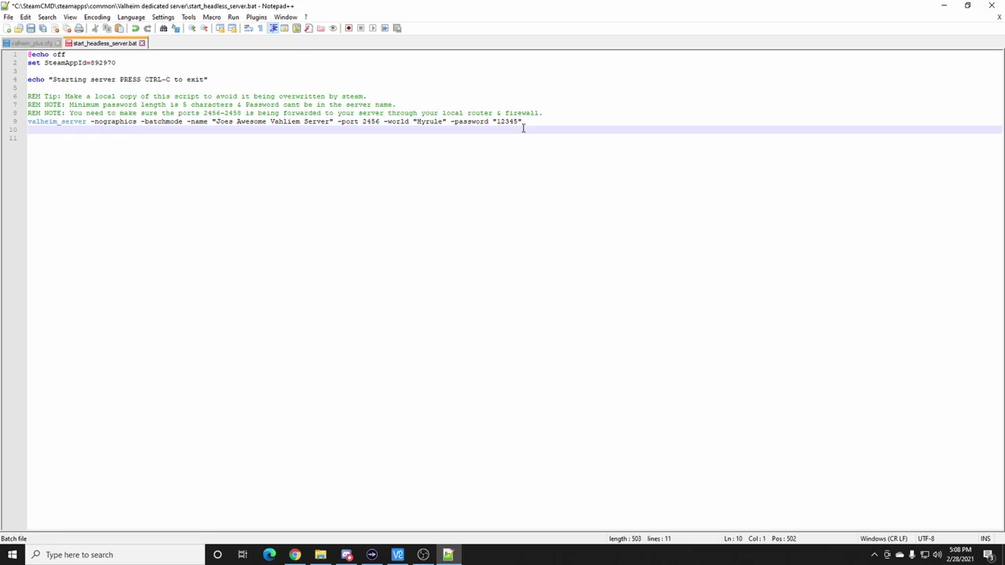
left_click(32, 29)
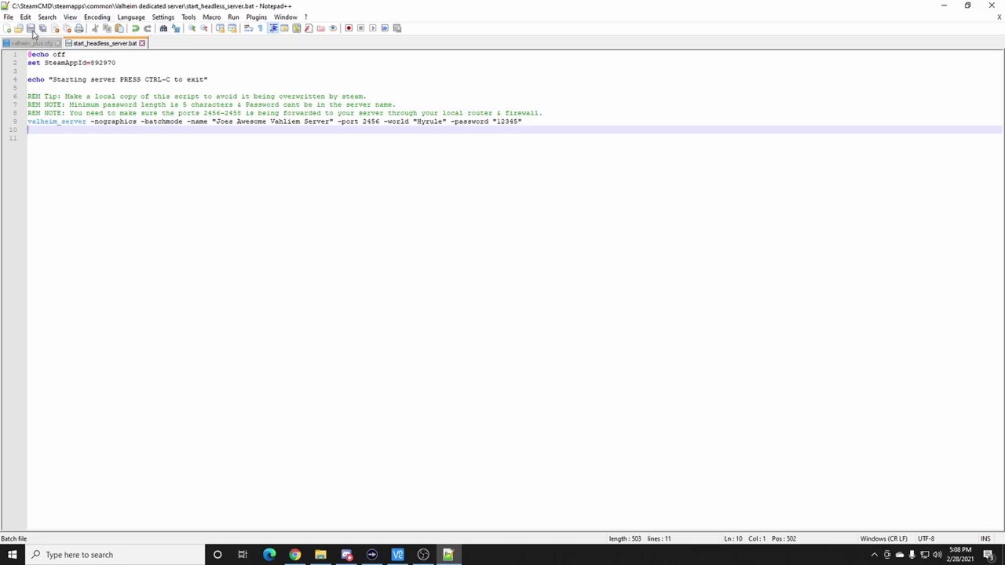
- Close Notepad++ and File Explorer, then launch Steam on its game library
left_click(993, 7)
left_click(878, 63)
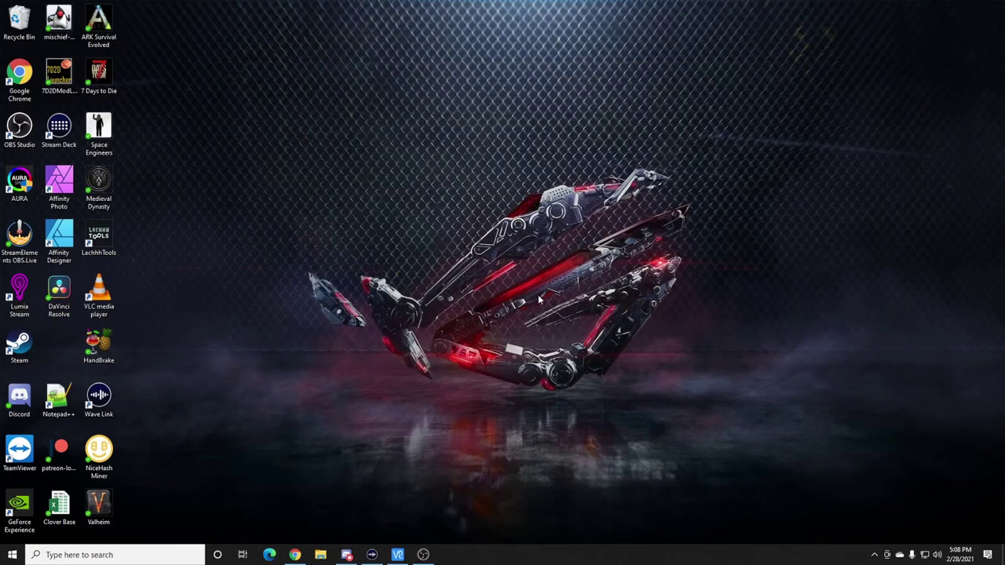
double_click(22, 343)
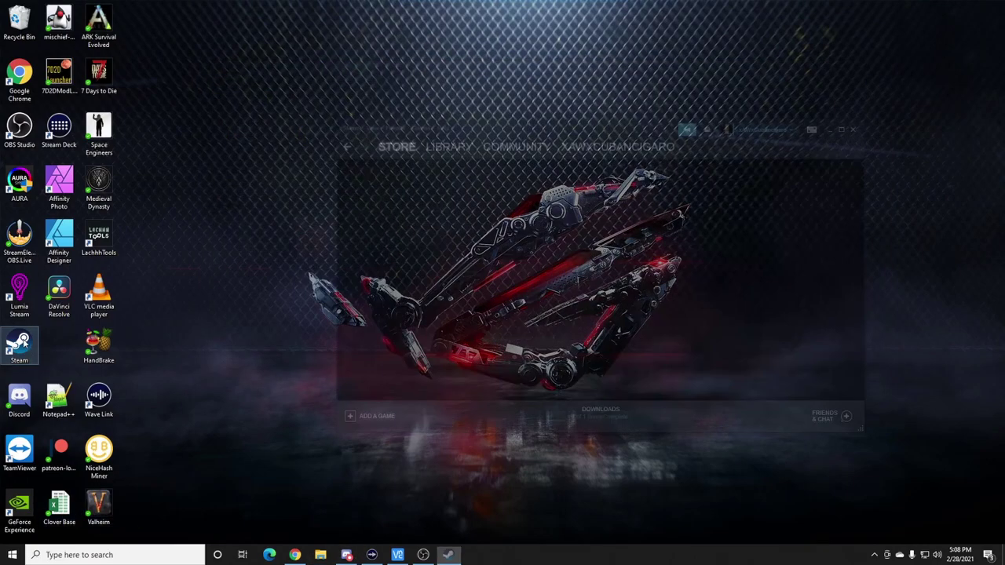
left_click(449, 147)
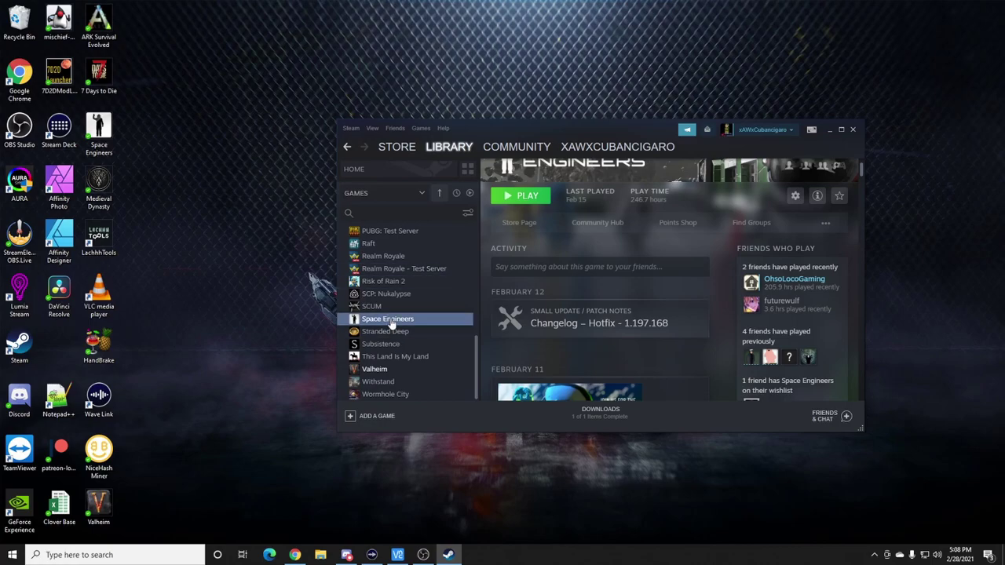
- Browse Valheim's local files through Manage, then close that folder window
right_click(380, 370)
mouse_move(402, 346)
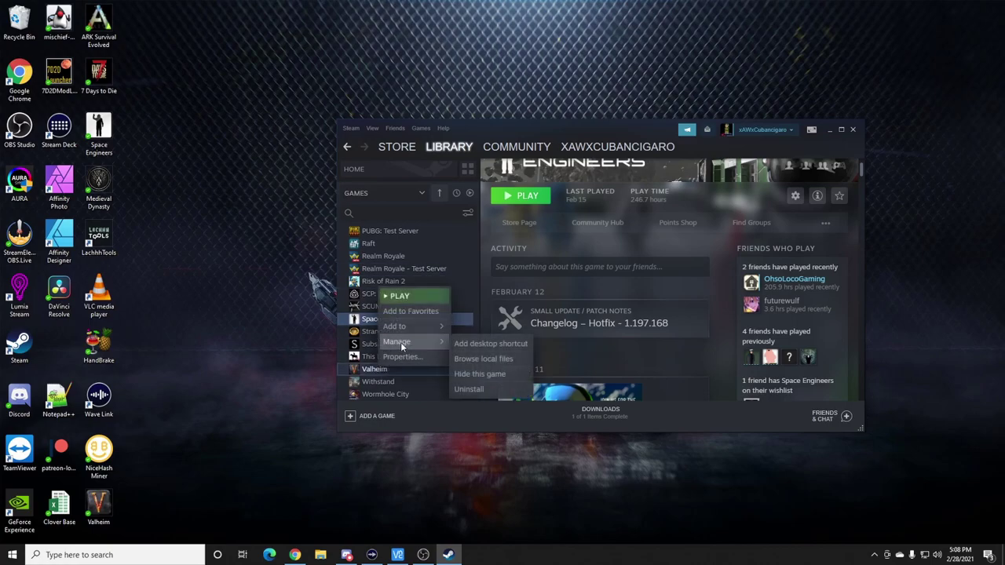
left_click(464, 359)
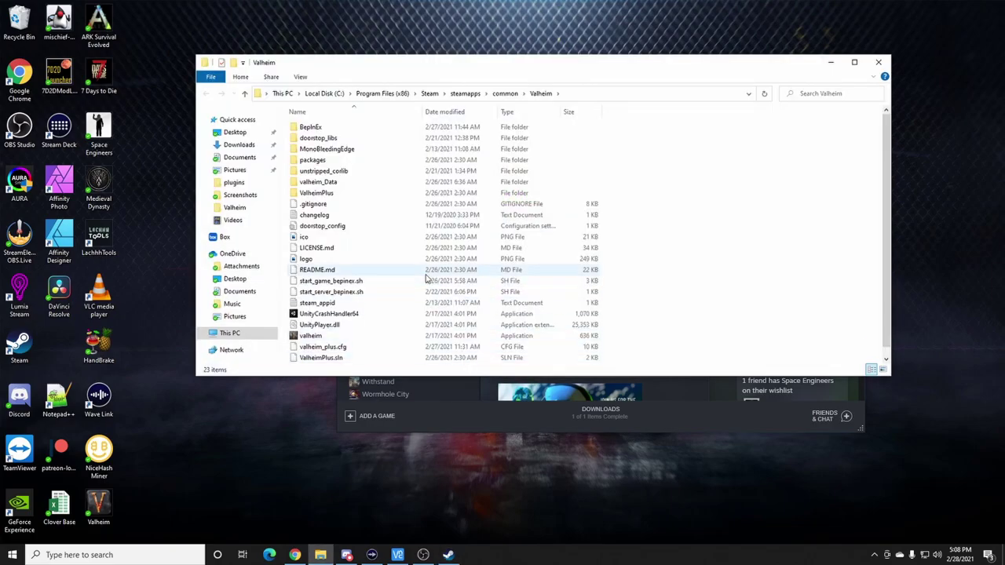
left_click(877, 62)
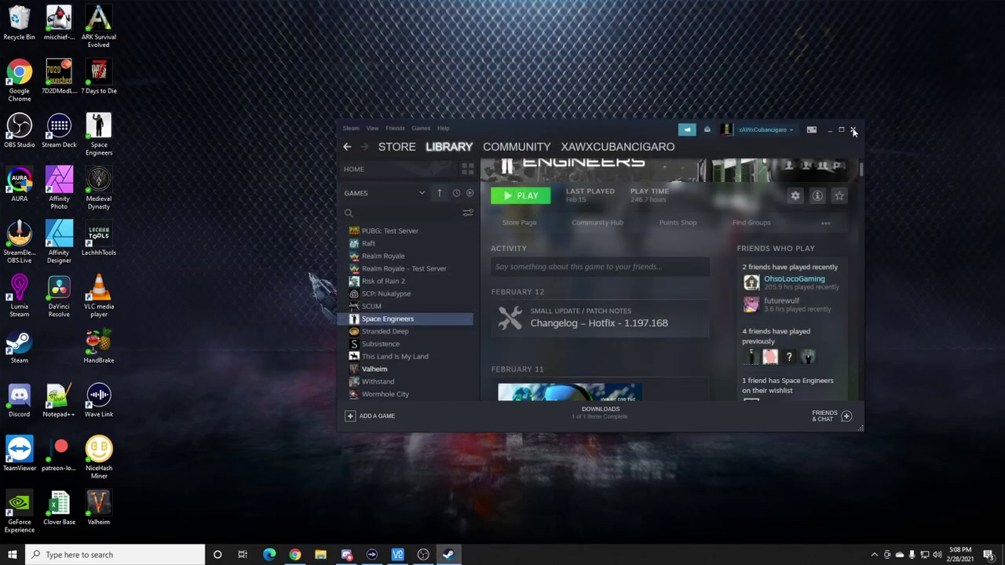
- In File Explorer, go from This PC to C:\Users\<profile>\AppData\Roaming
left_click(328, 554)
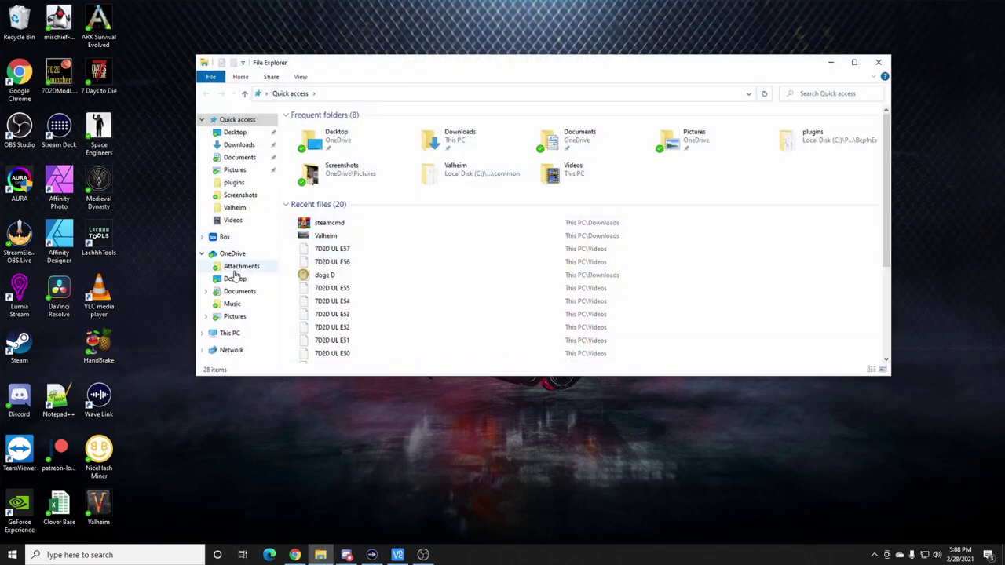
left_click(228, 332)
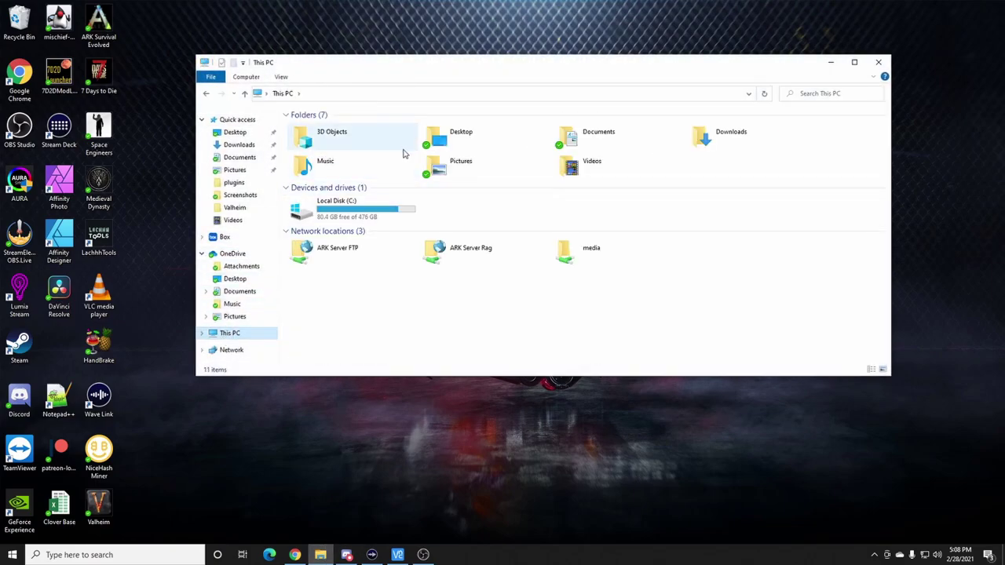
double_click(339, 205)
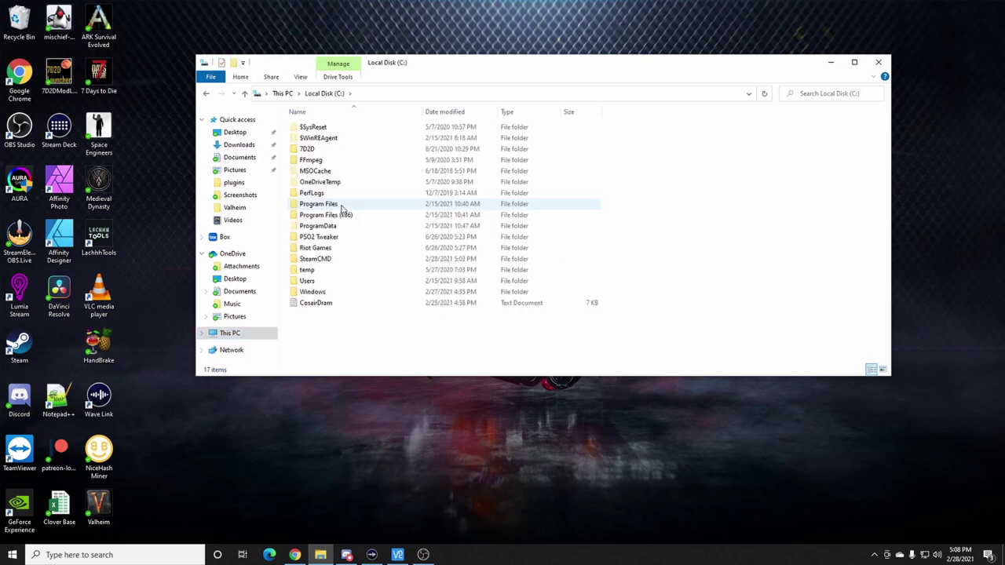
double_click(308, 281)
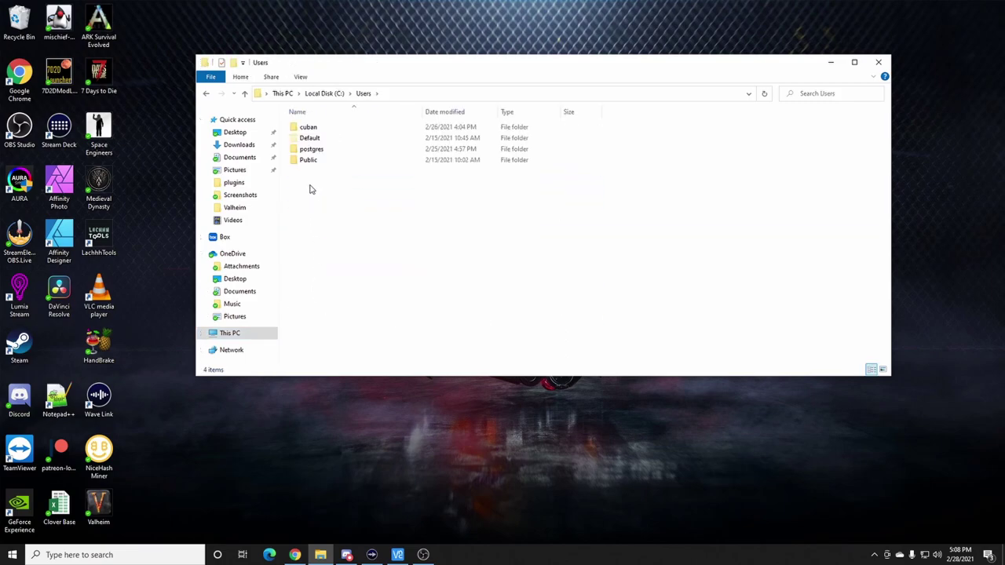
double_click(314, 132)
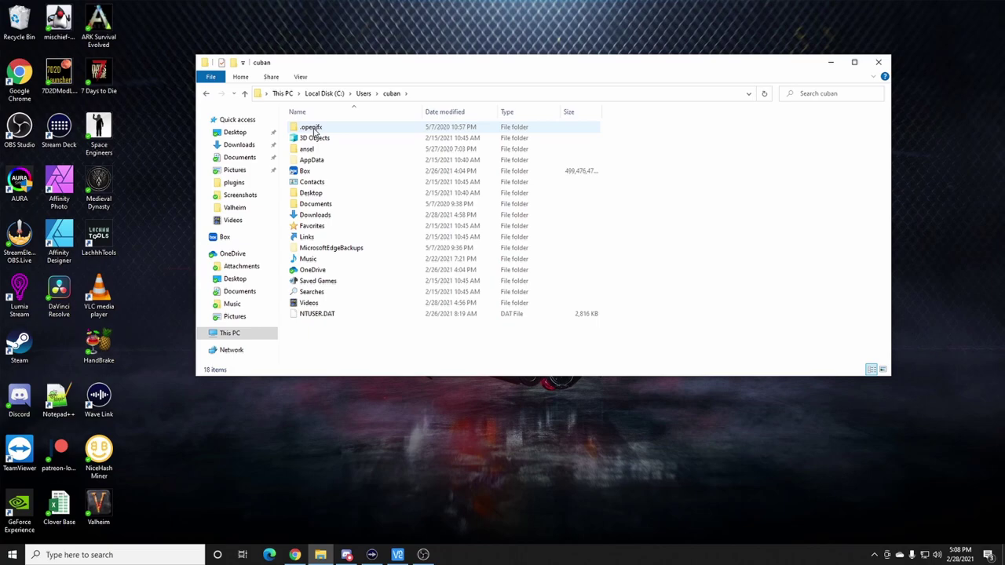
double_click(311, 160)
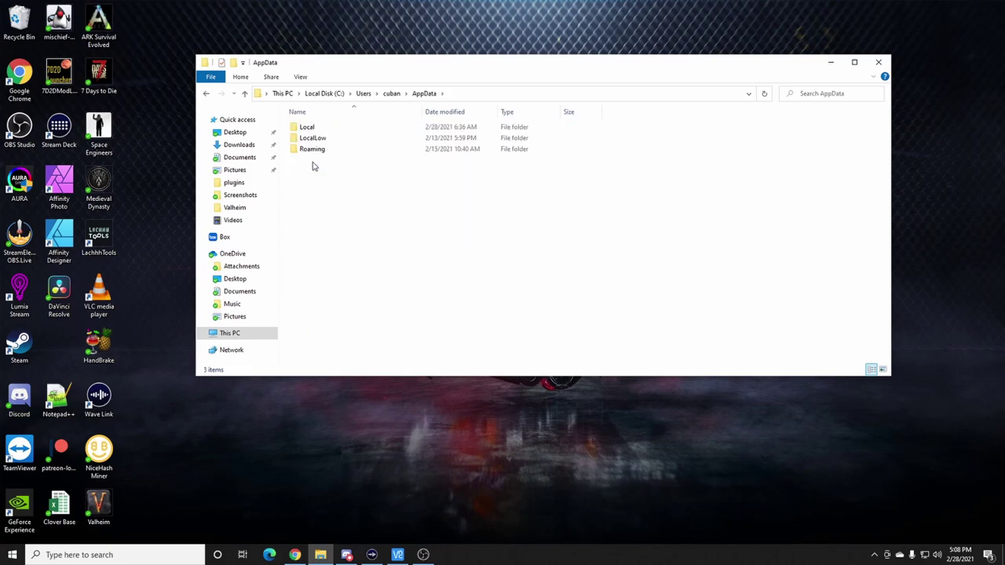
left_click(311, 151)
double_click(310, 151)
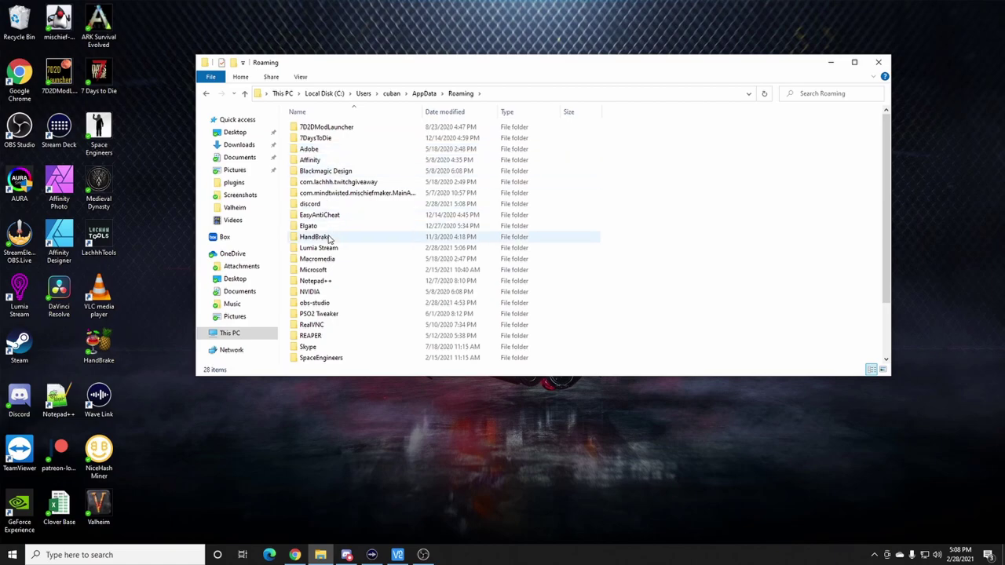
- Look through the AppData\Local folder for the Valheim data
scroll(328, 239, "down", 1)
scroll(328, 244, "down", 1)
scroll(323, 267, "up", 2)
left_click(206, 93)
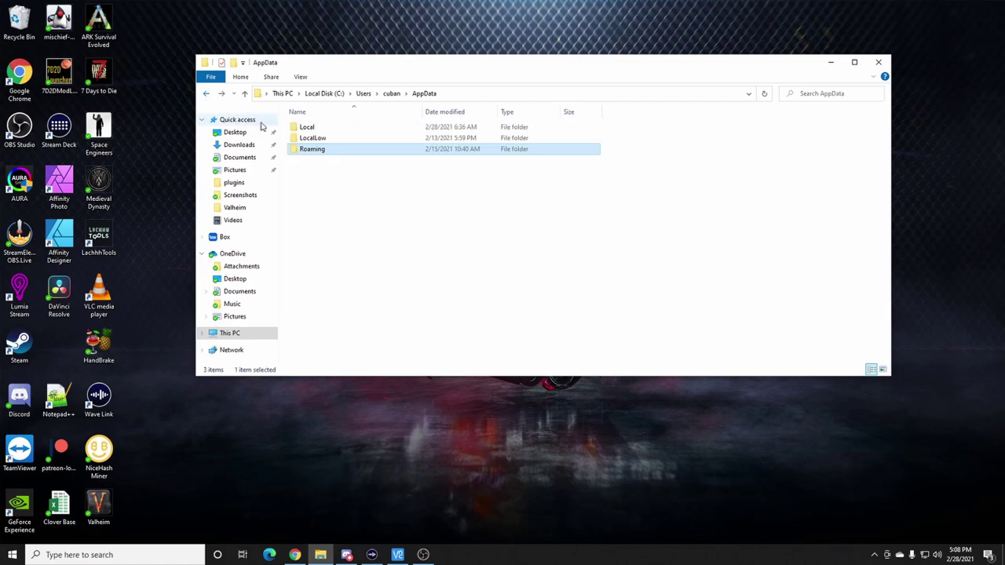
double_click(307, 128)
scroll(325, 236, "down", 7)
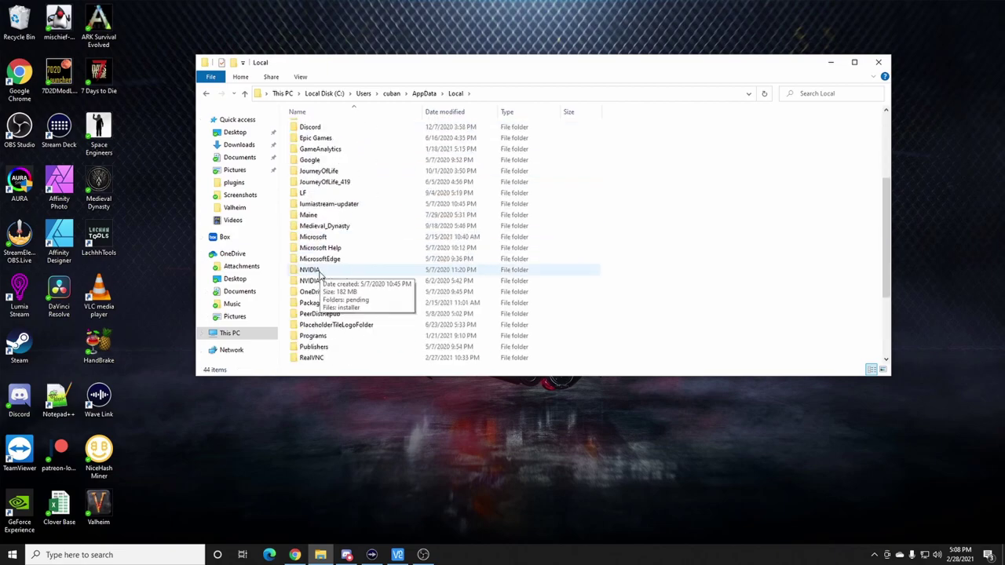
scroll(322, 314, "down", 1)
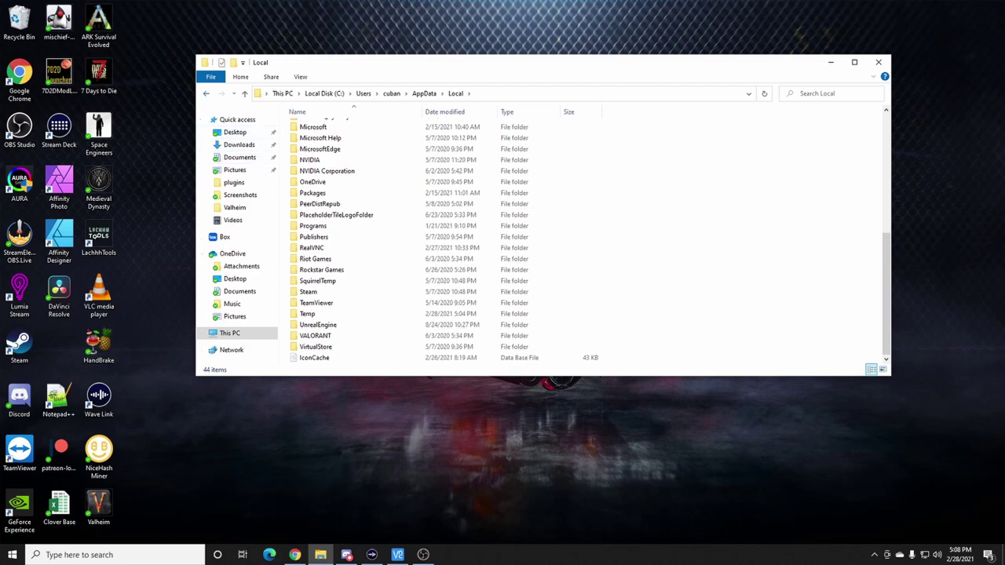
key("alt+Tab")
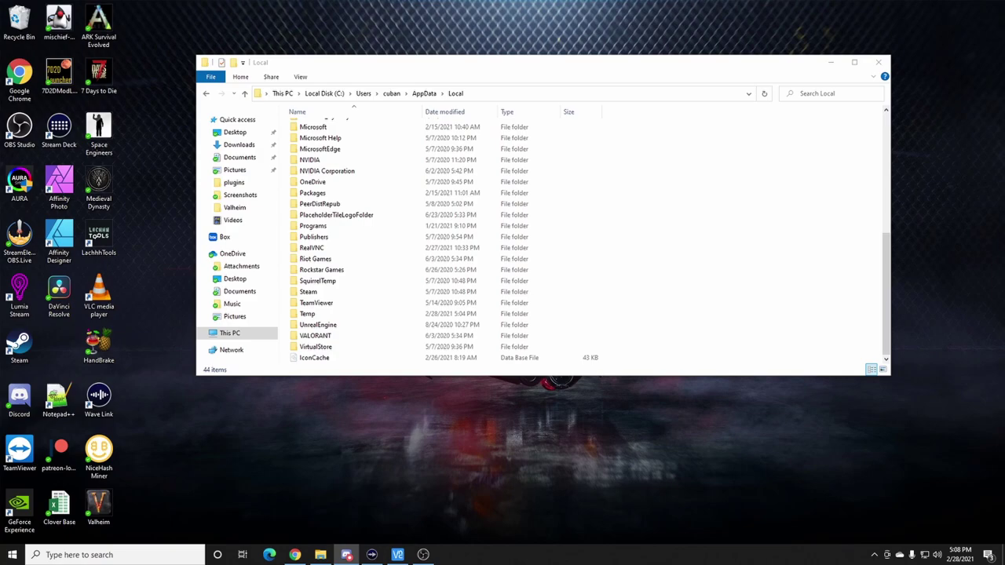
- Open AppData\LocalLow\IronGate\Valheim\worlds and select the Hyrule world file
left_click(206, 93)
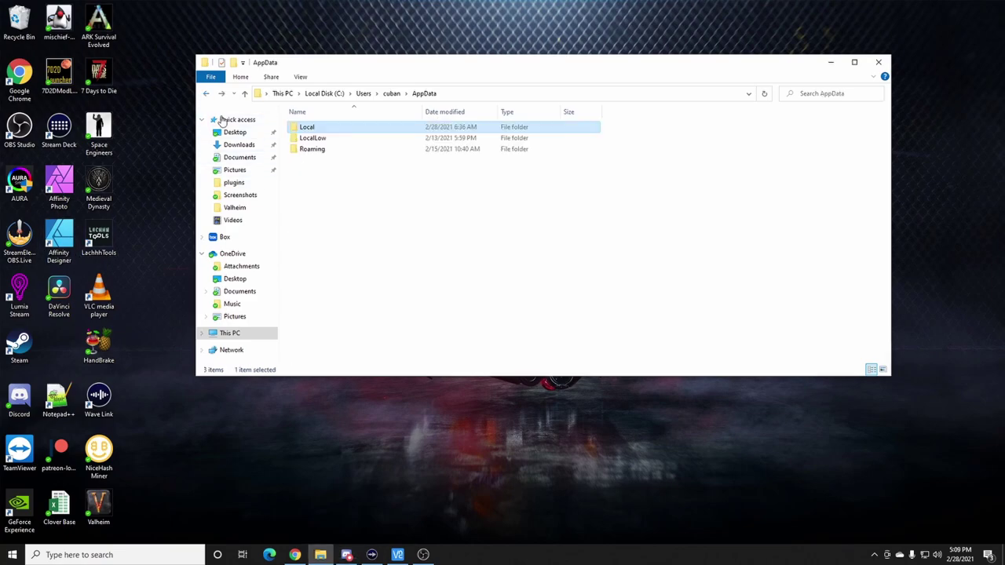
double_click(308, 139)
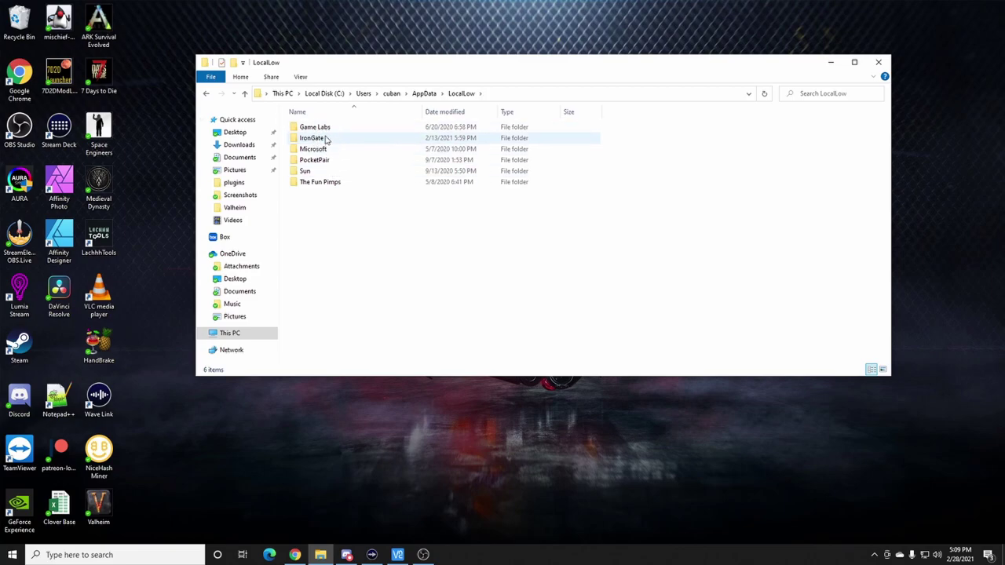
double_click(312, 138)
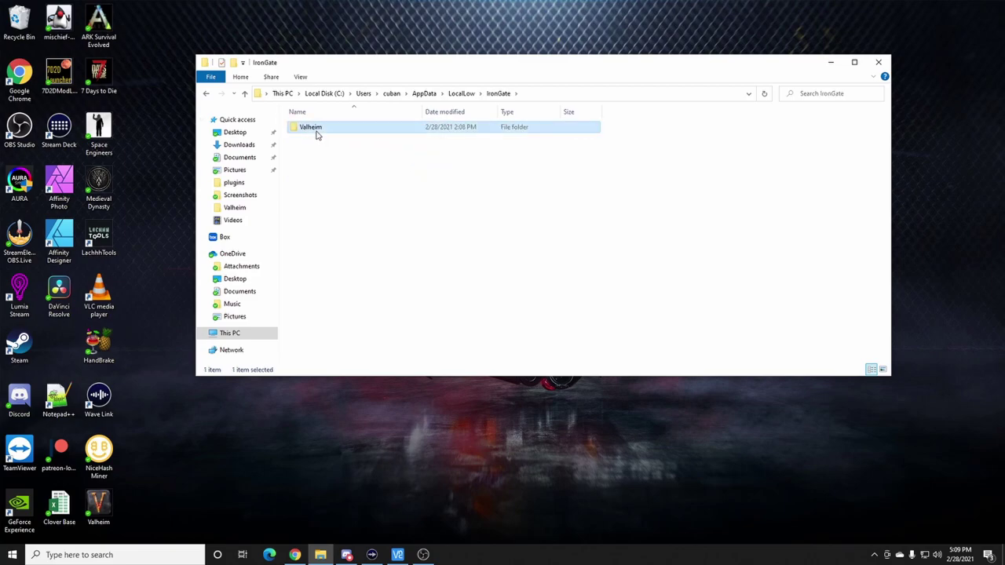
double_click(317, 130)
double_click(311, 138)
left_click(313, 128)
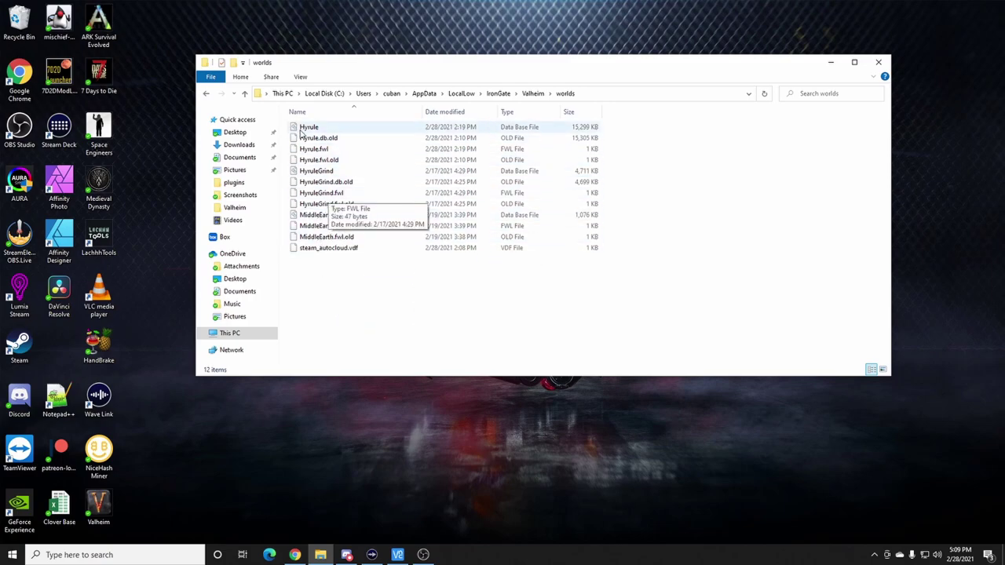
- Close Explorer, launch Valheim with ValheimPlus, and go through Start Game and character selection to the New World form
left_click(878, 62)
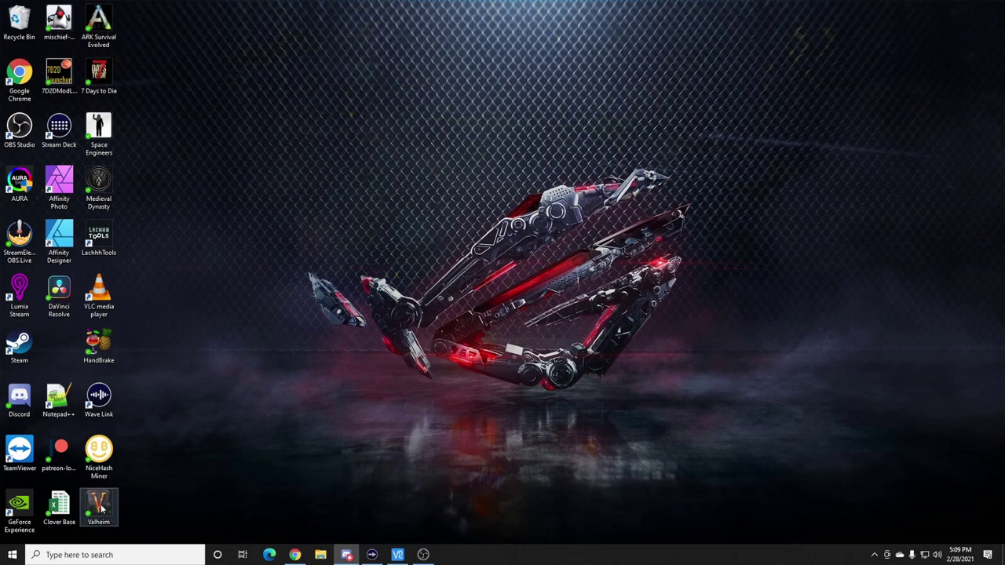
double_click(104, 512)
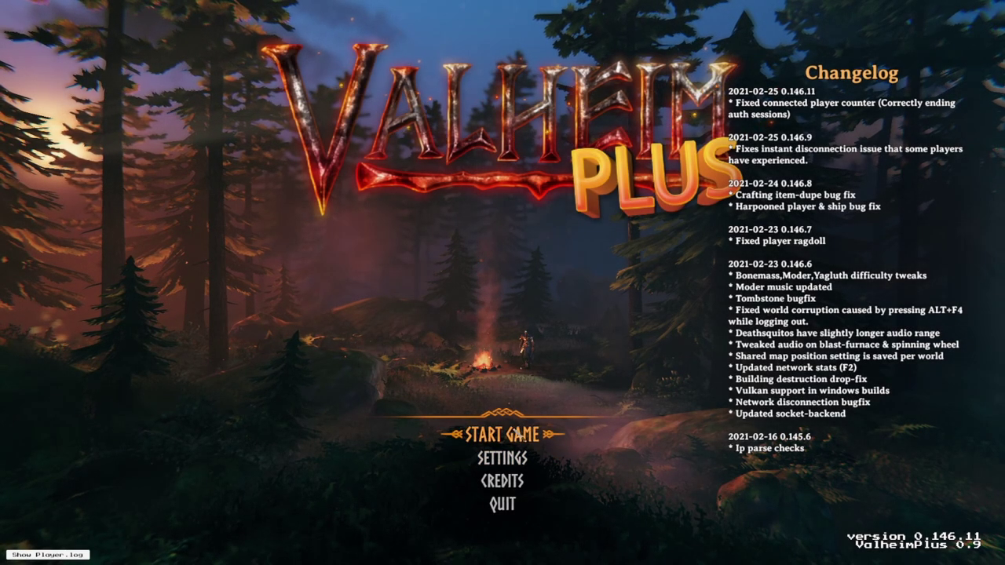
left_click(510, 434)
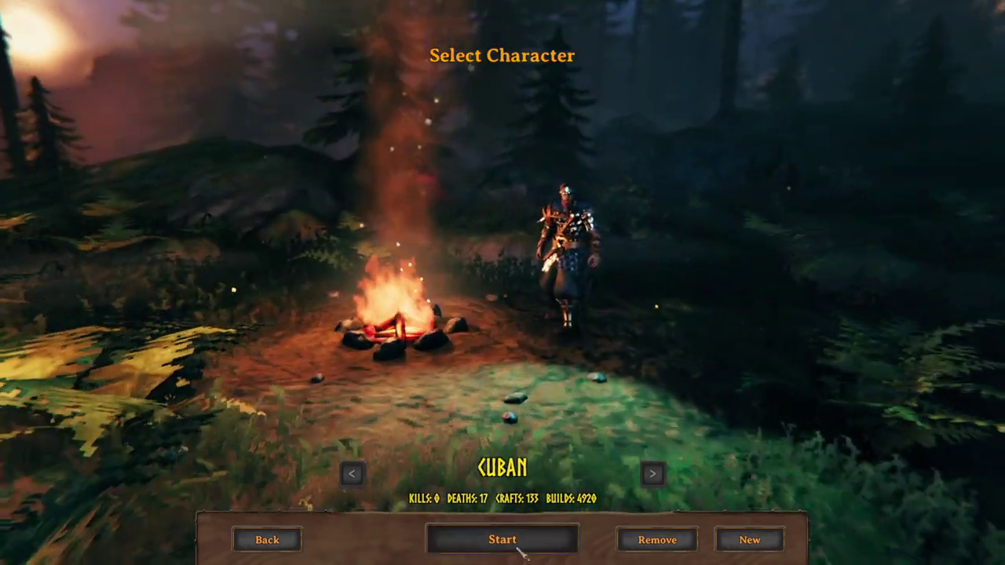
left_click(516, 549)
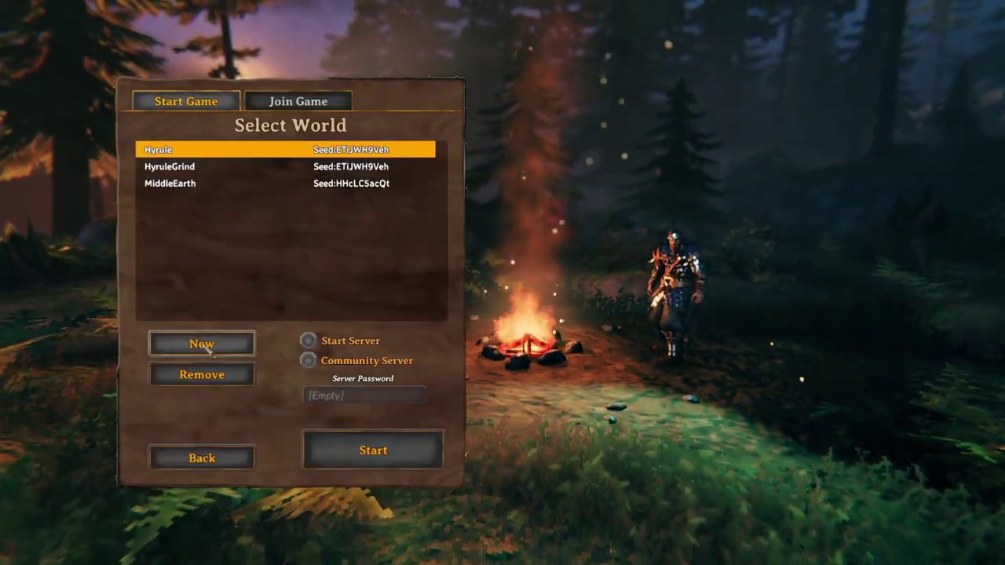
left_click(201, 343)
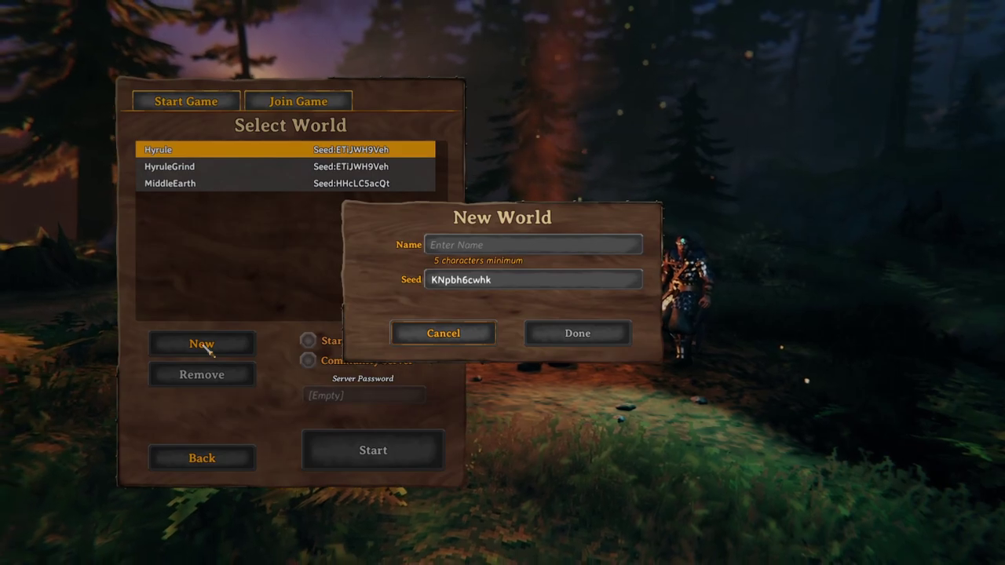
- Create a new world named ServerTestWorld with seed odinisking
left_click(504, 284)
left_click(504, 284)
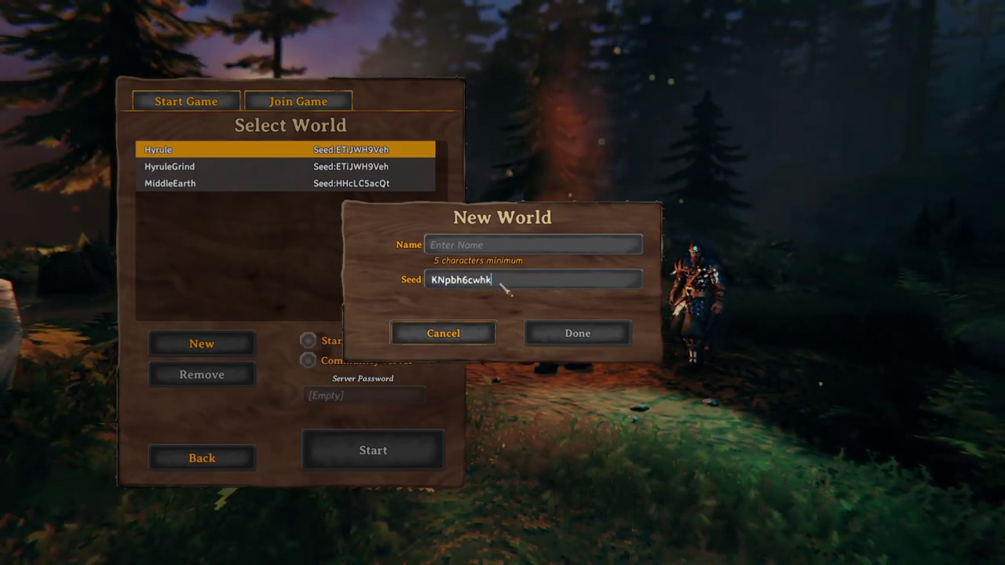
left_click_drag(502, 281, 413, 286)
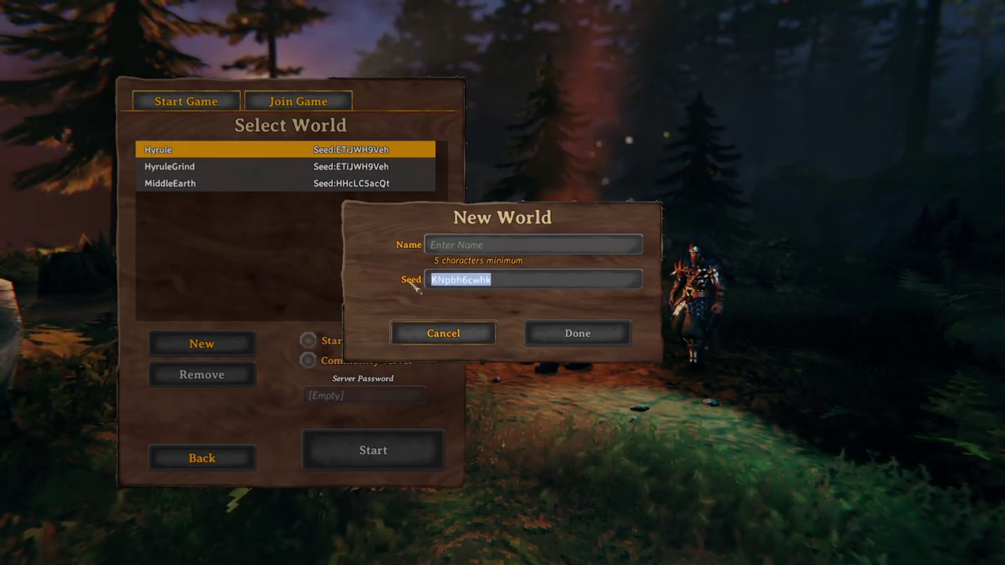
type("odin")
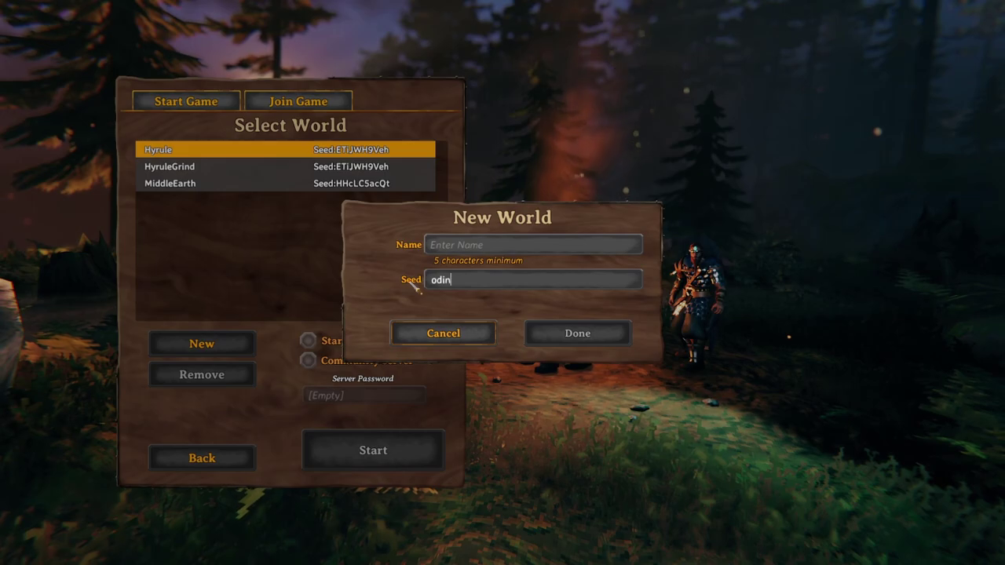
key("BackSpace")
key("BackSpace")
key("BackSpace")
key("BackSpace")
type("odi")
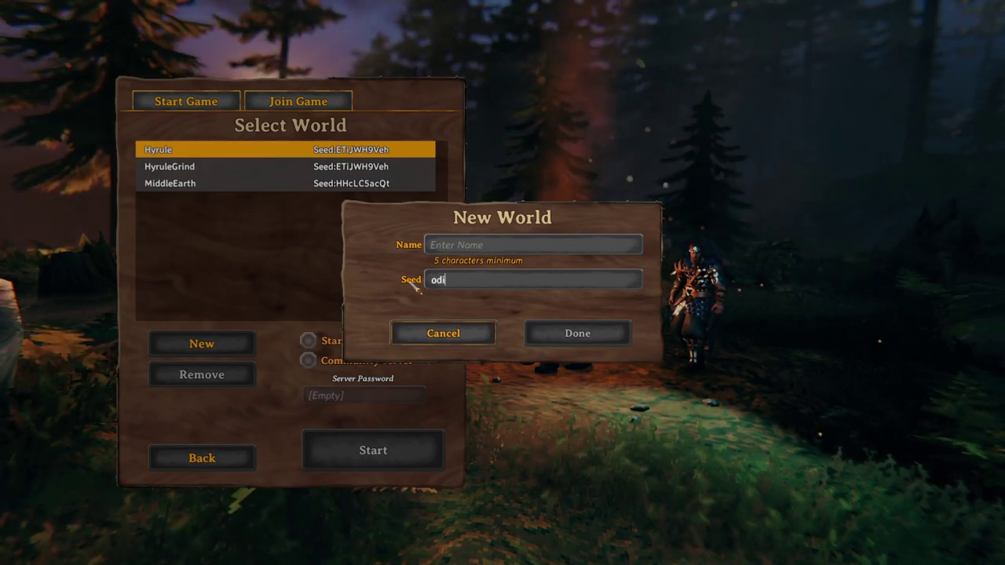
type("nisking")
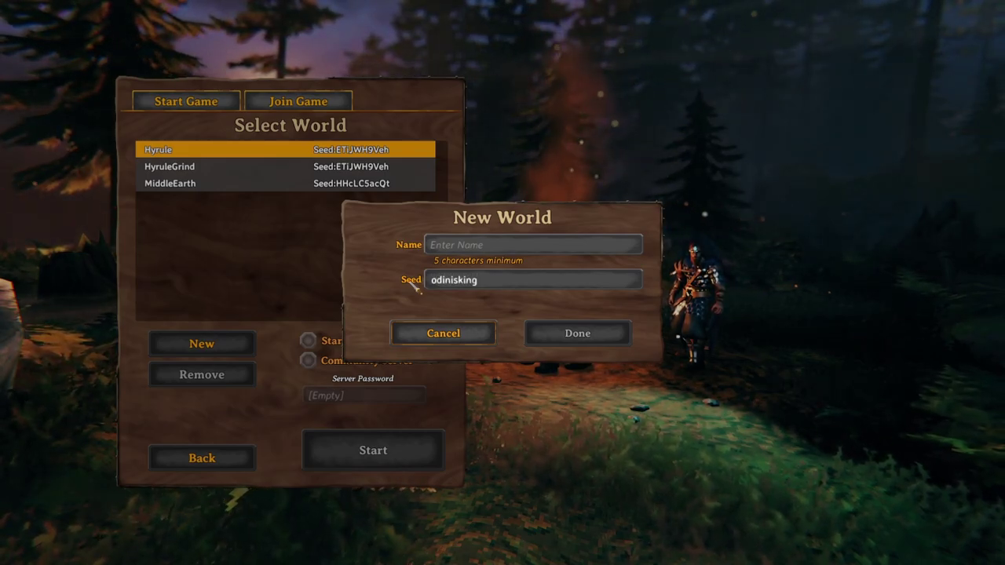
left_click(463, 246)
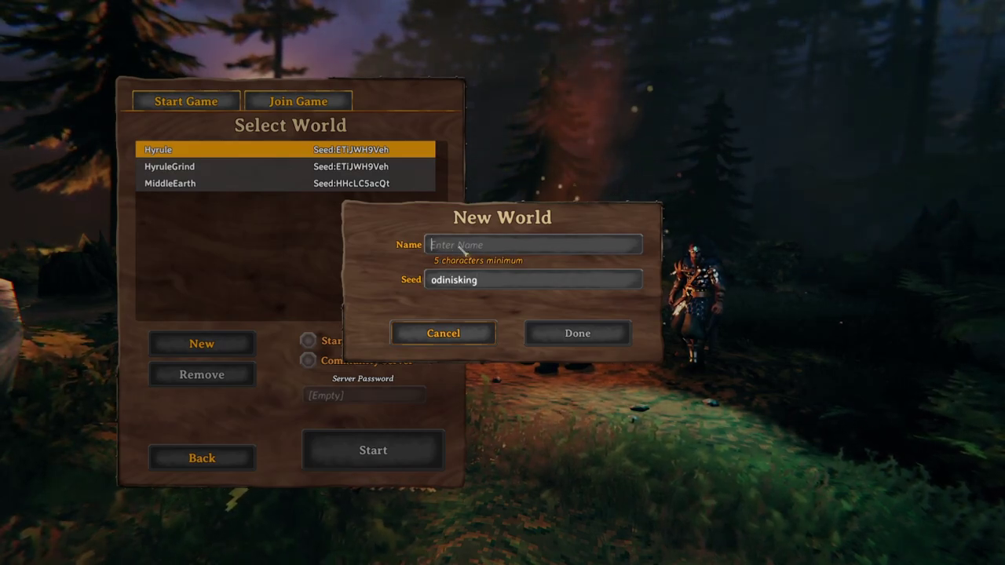
type("Server")
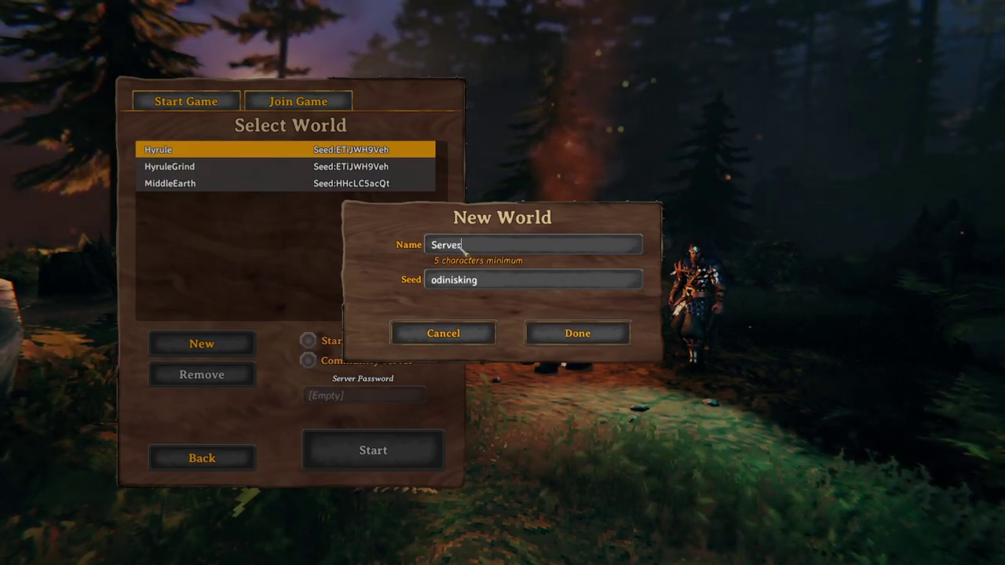
type("TestWorld")
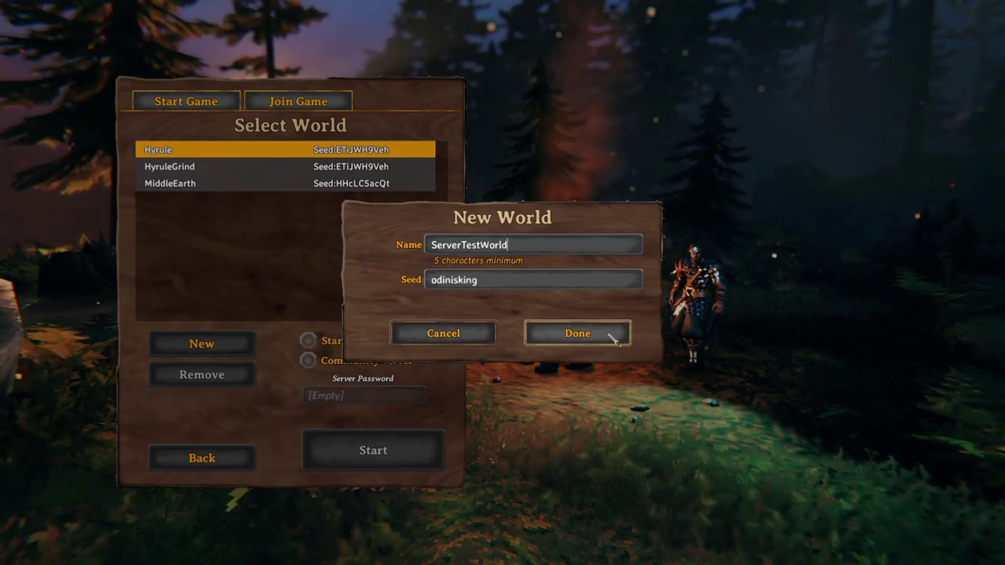
left_click(613, 336)
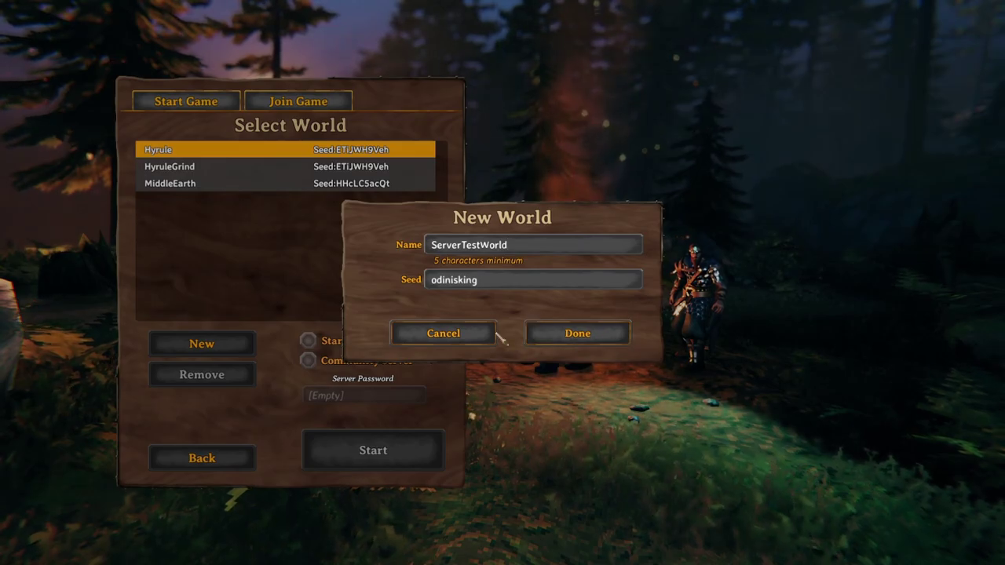
- Back out through character selection to the main menu and quit Valheim
left_click(216, 459)
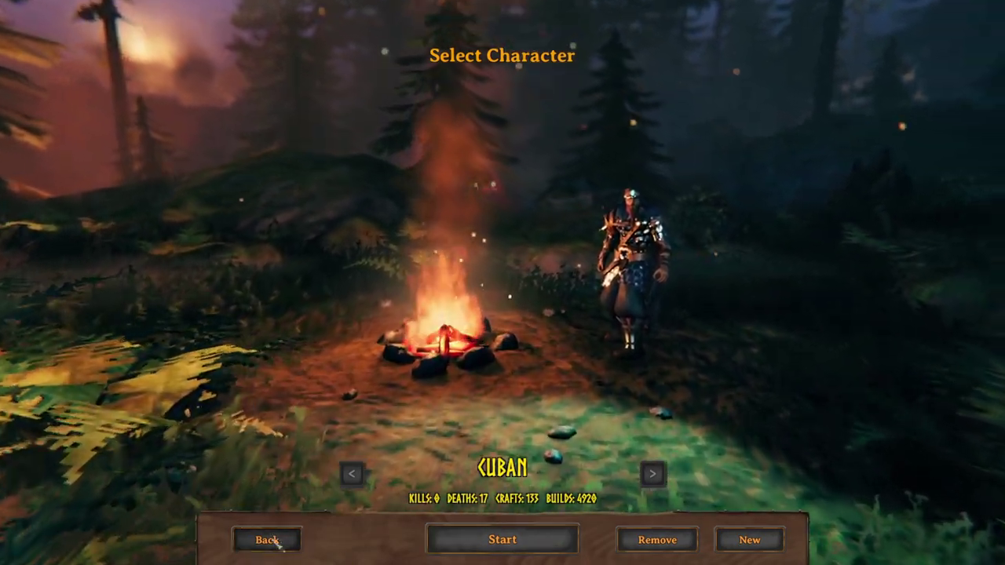
left_click(265, 539)
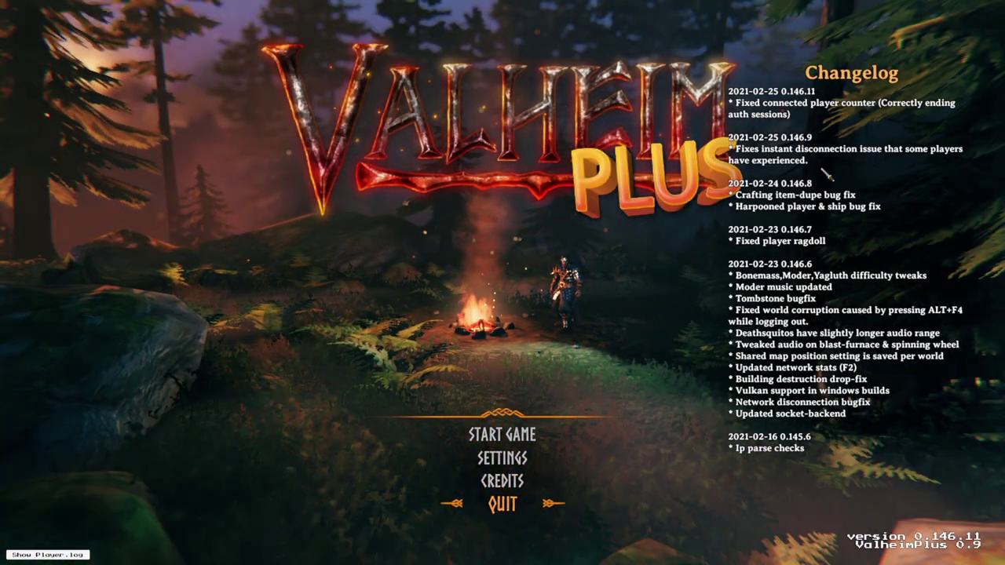
left_click(503, 505)
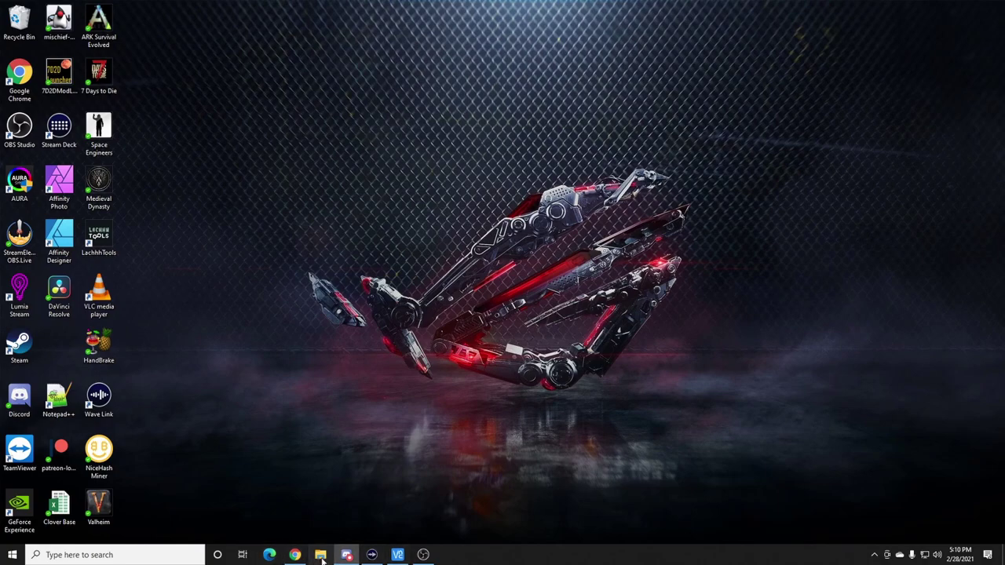
left_click(320, 555)
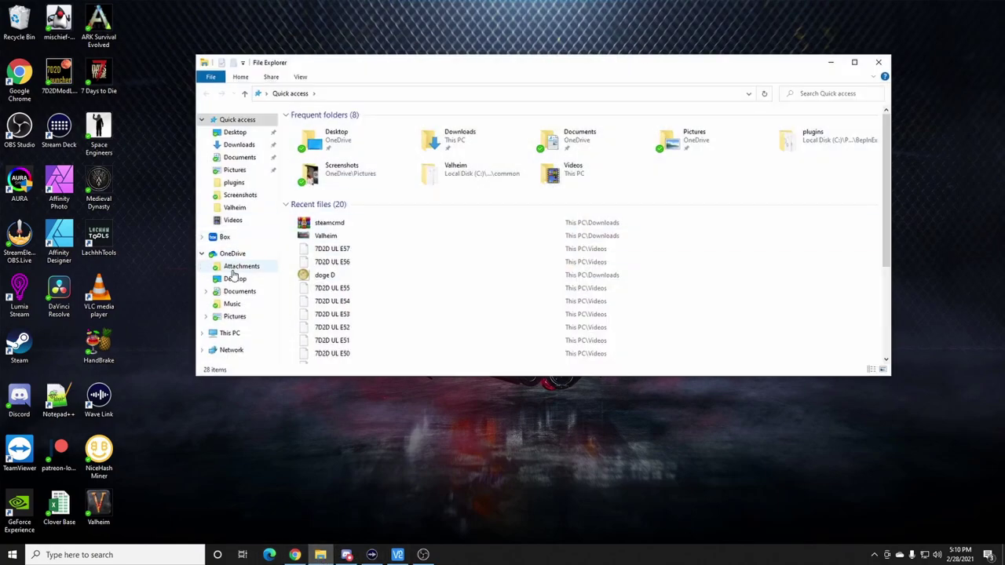
left_click(233, 333)
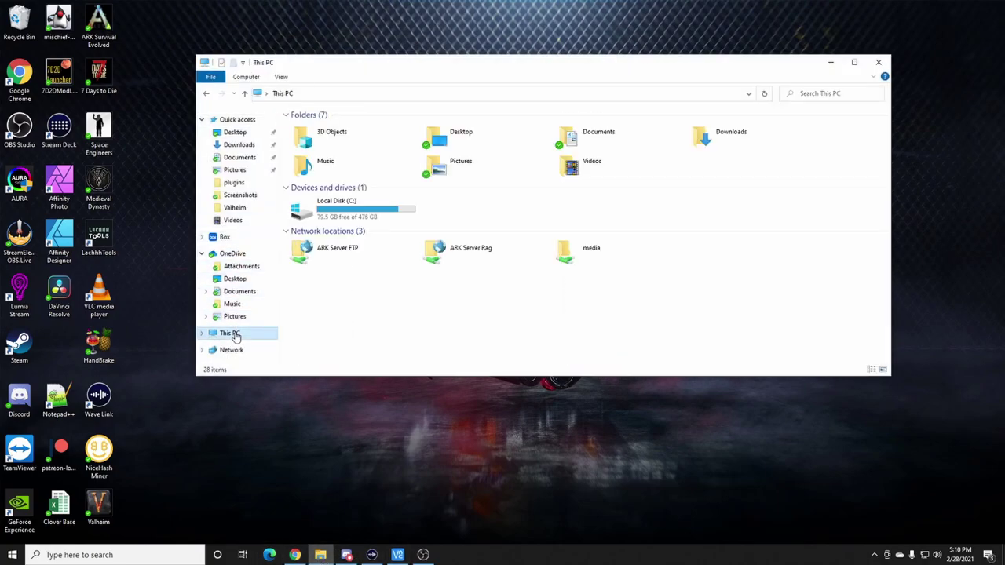
double_click(322, 208)
left_click(307, 281)
double_click(306, 281)
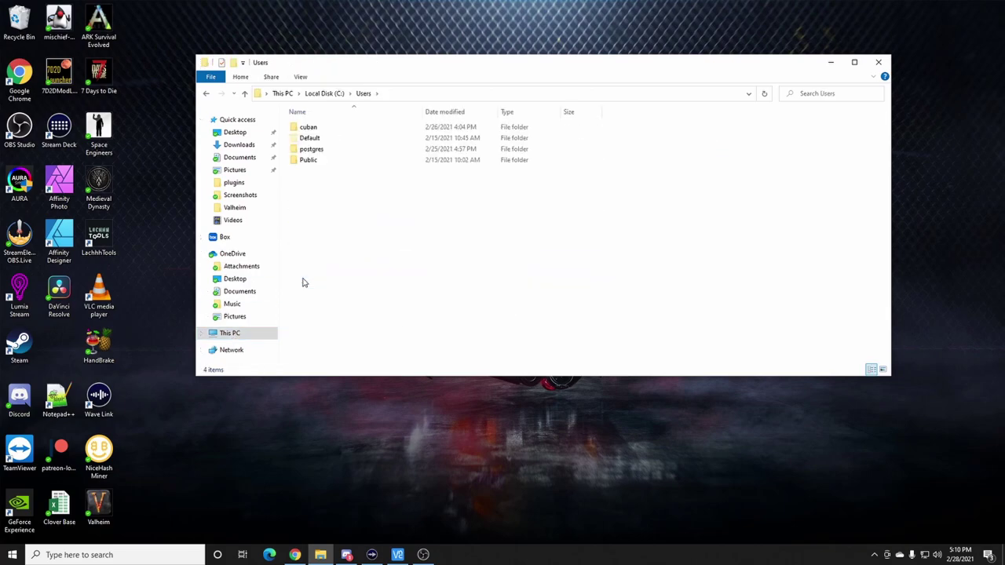
double_click(310, 128)
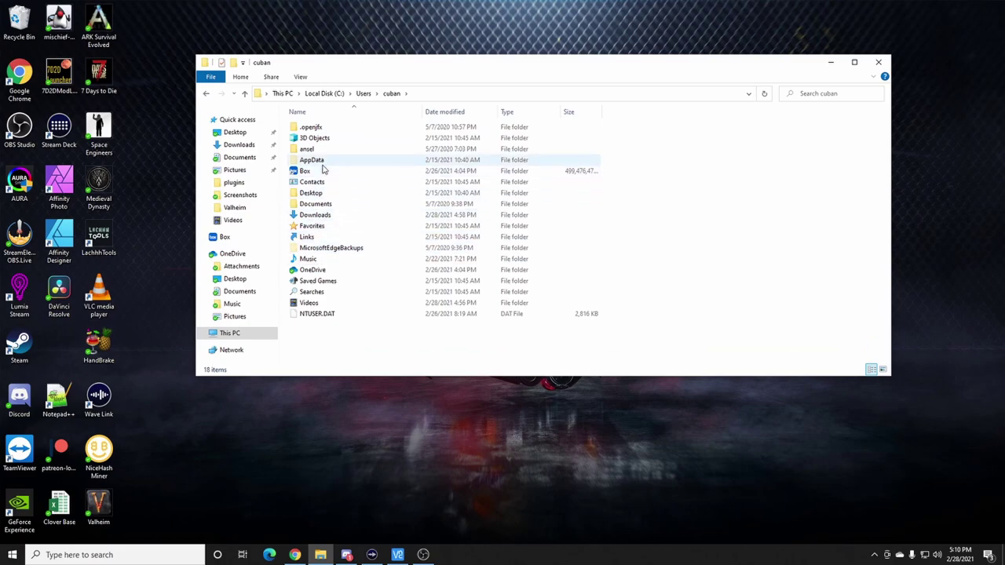
double_click(322, 161)
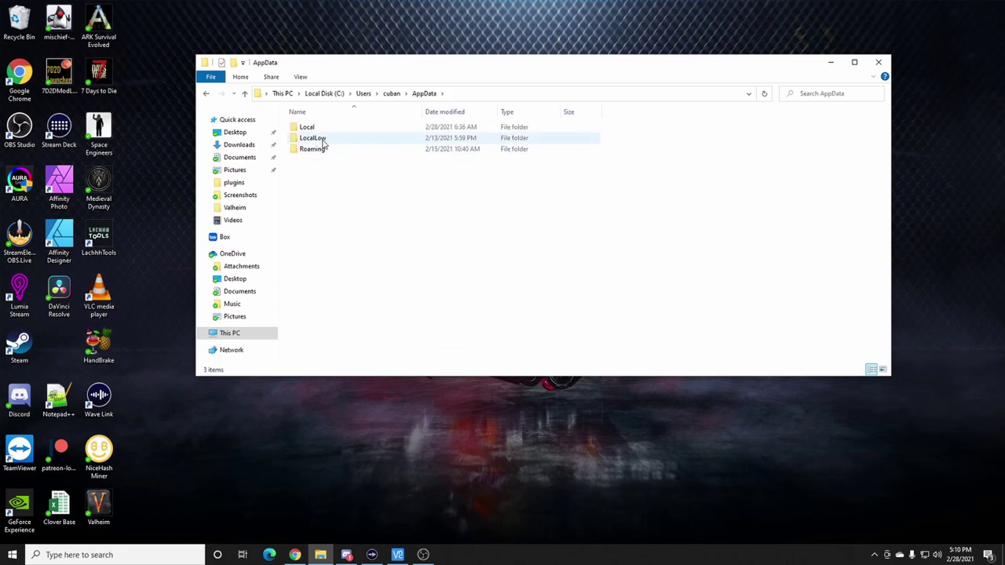
double_click(320, 139)
double_click(322, 138)
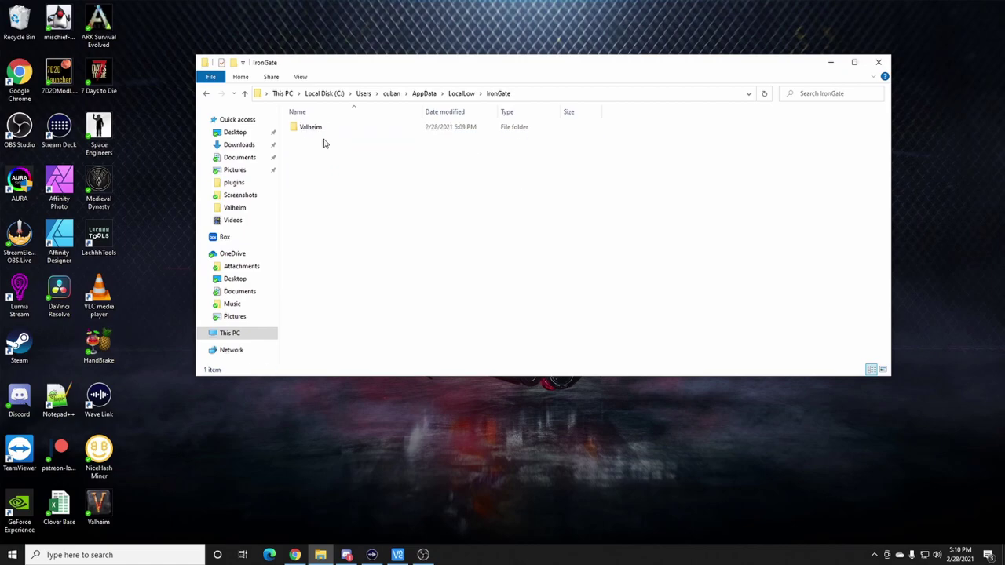
double_click(316, 128)
double_click(316, 137)
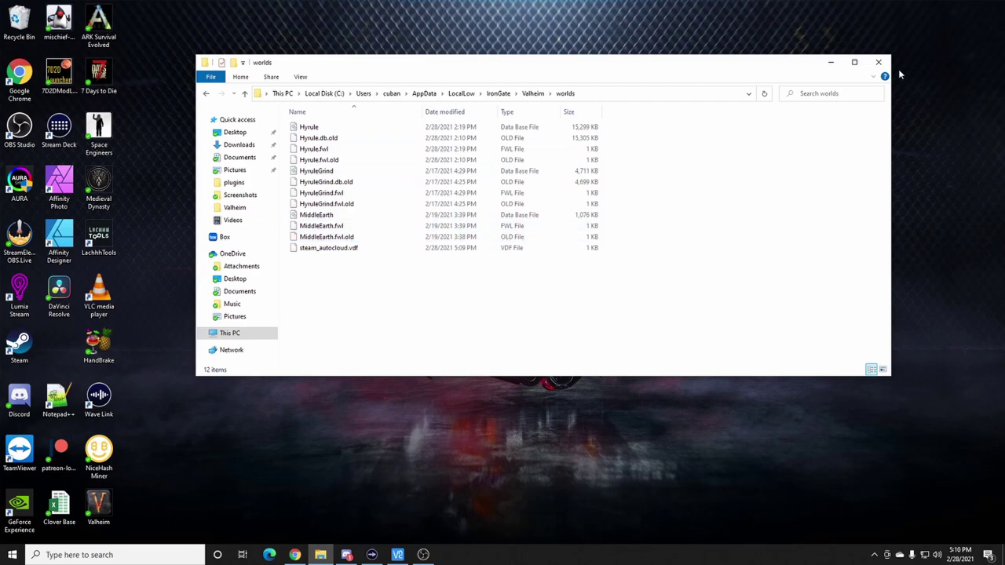
left_click(877, 63)
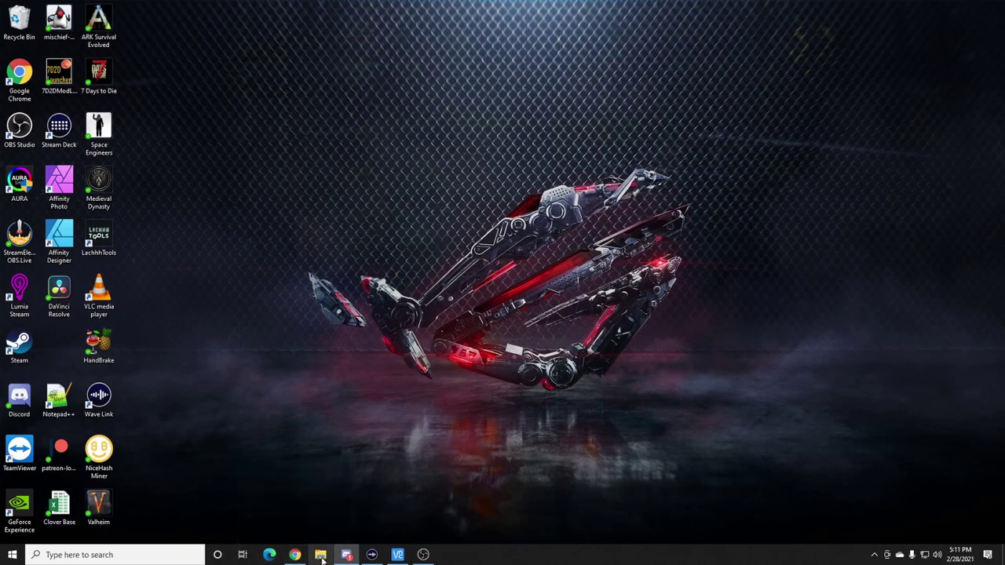
- In a new File Explorer window, go to C:\SteamCMD\steamapps\common\Valheim dedicated server
left_click(322, 556)
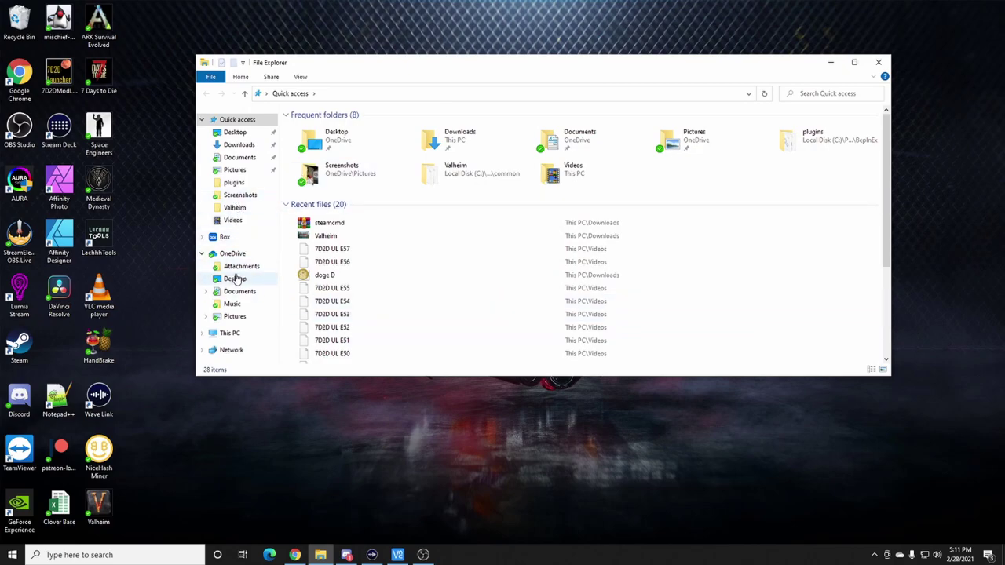
left_click(244, 332)
double_click(340, 221)
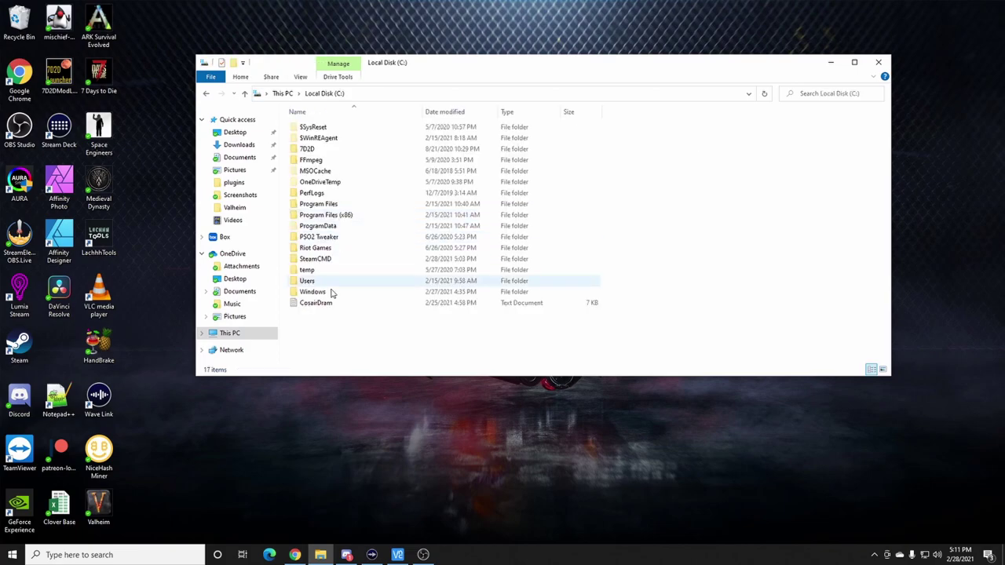
double_click(316, 260)
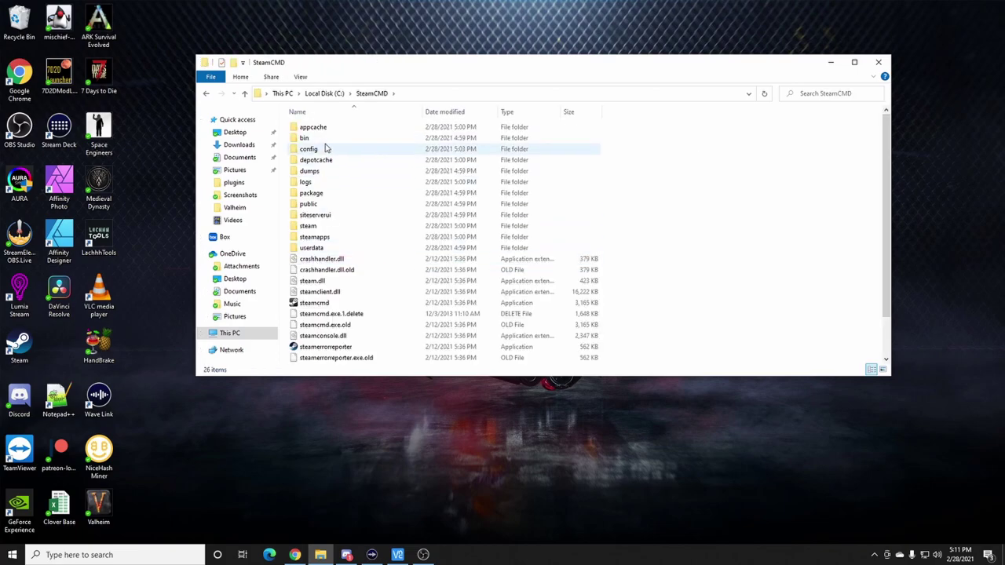
double_click(318, 237)
double_click(326, 128)
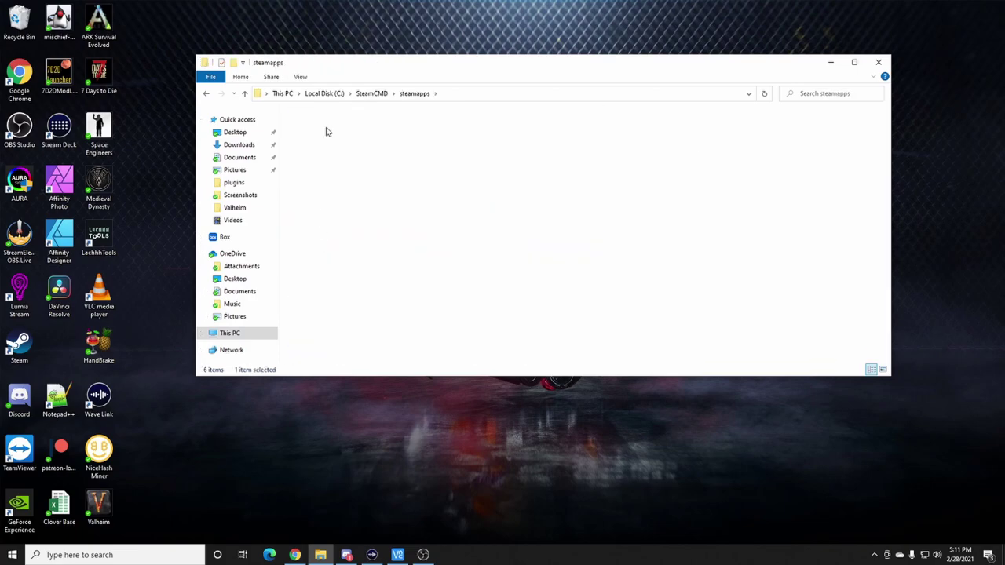
double_click(363, 130)
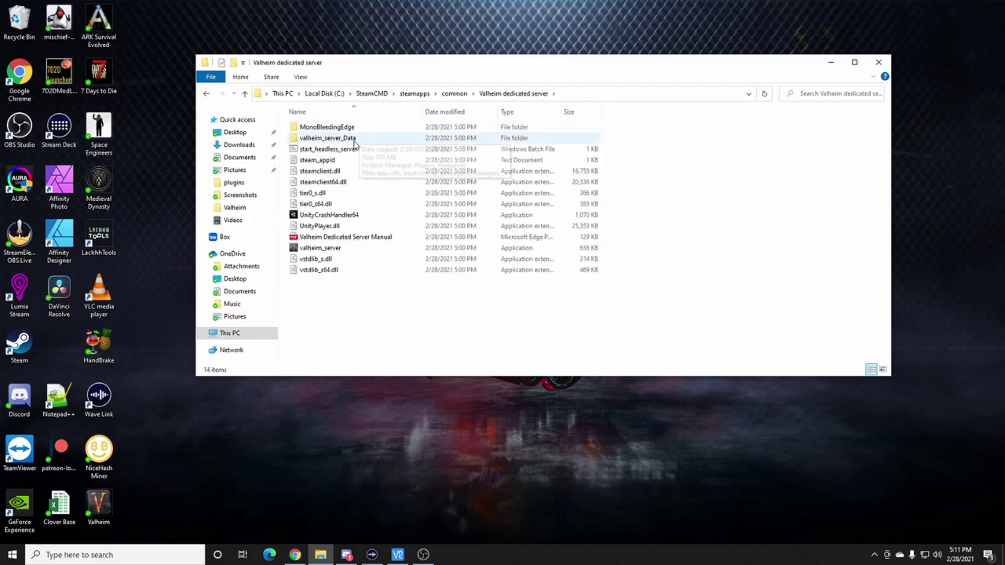
- Open start_headless_server.bat in Notepad++ for editing
right_click(339, 150)
left_click(381, 190)
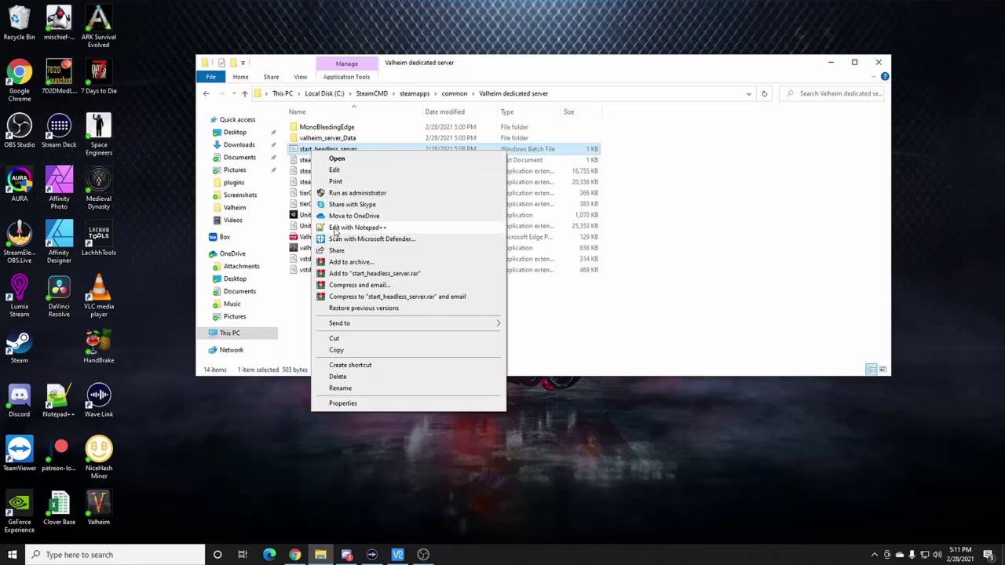
left_click(334, 228)
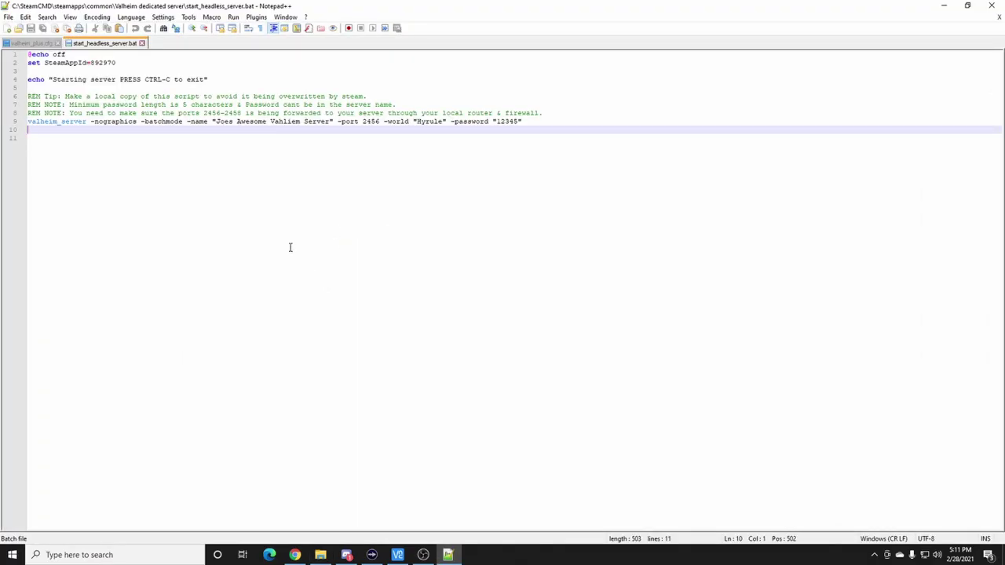
left_click(443, 123)
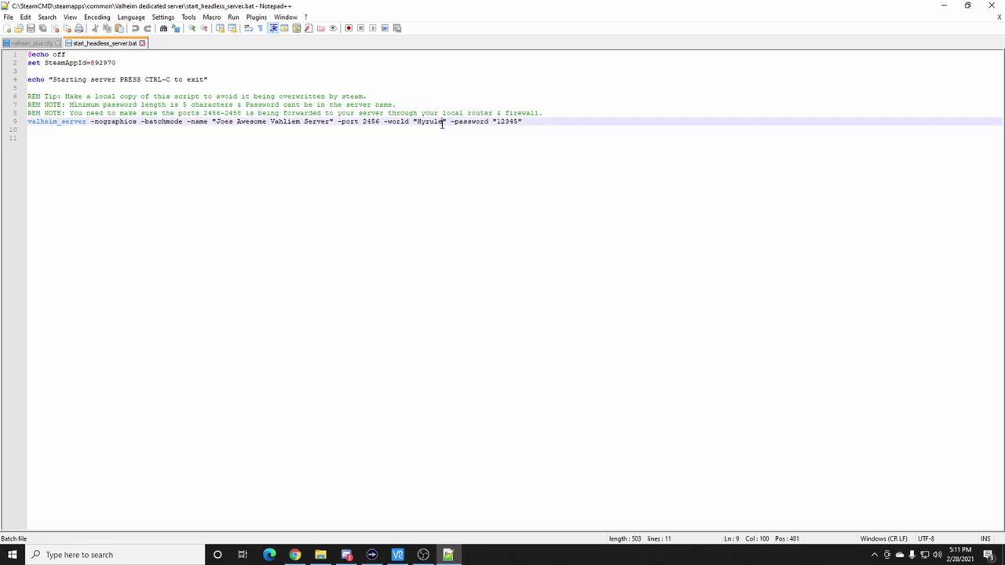
left_click_drag(442, 123, 432, 123)
left_click(426, 124)
left_click_drag(416, 124, 436, 124)
left_click(430, 130)
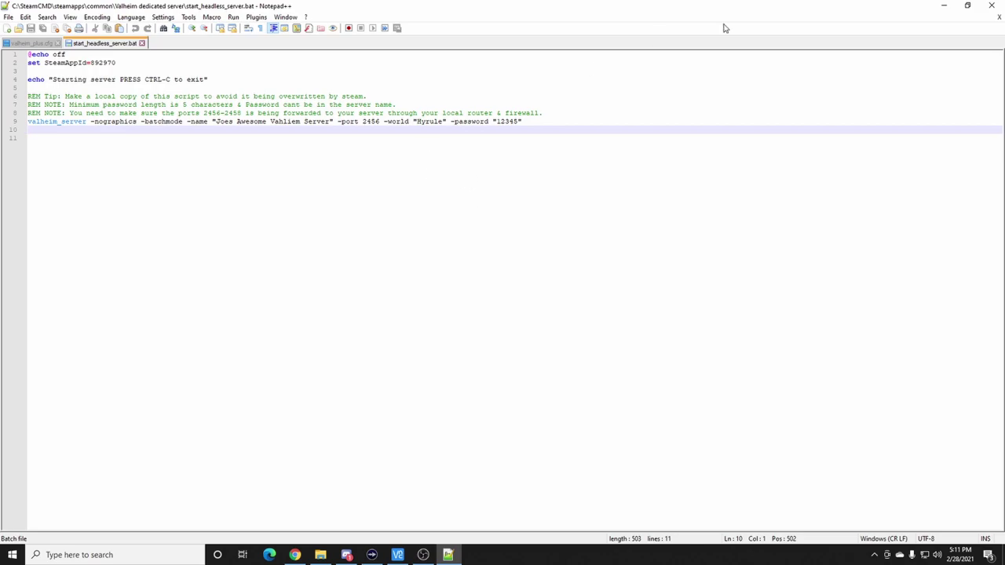
- Close Notepad++ and send start_headless_server to the desktop as a shortcut, placed in an open spot
left_click(990, 6)
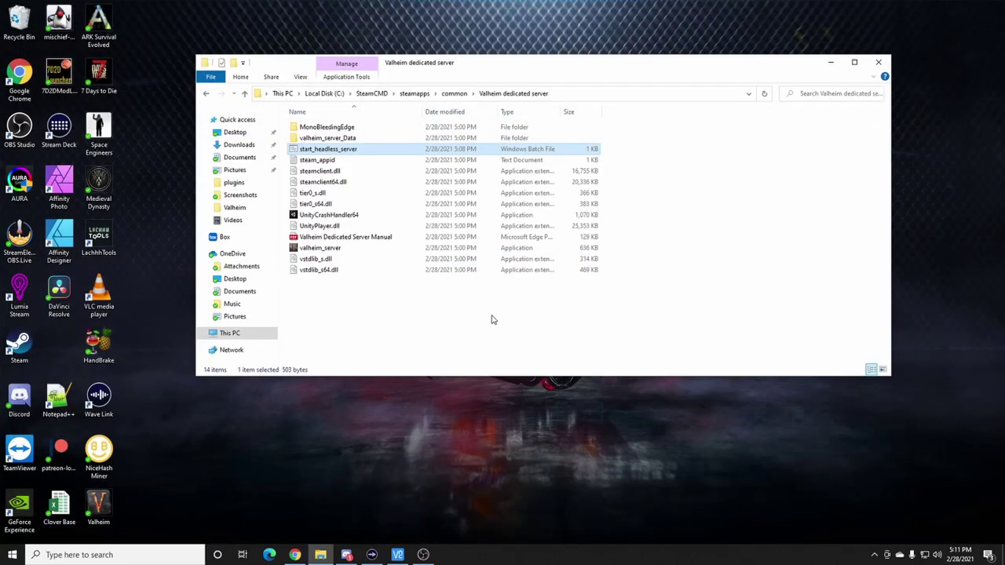
left_click_drag(530, 72, 652, 58)
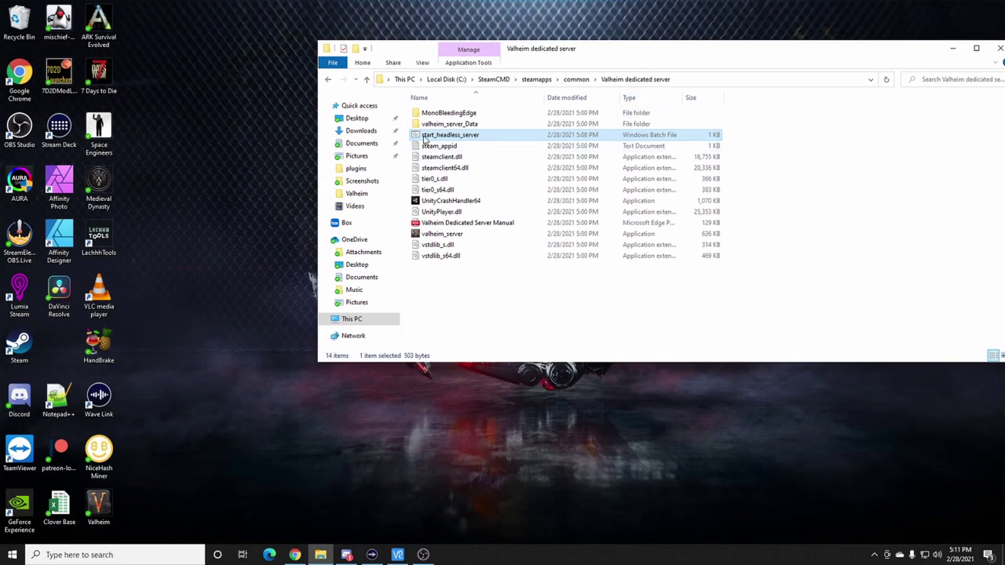
right_click(437, 138)
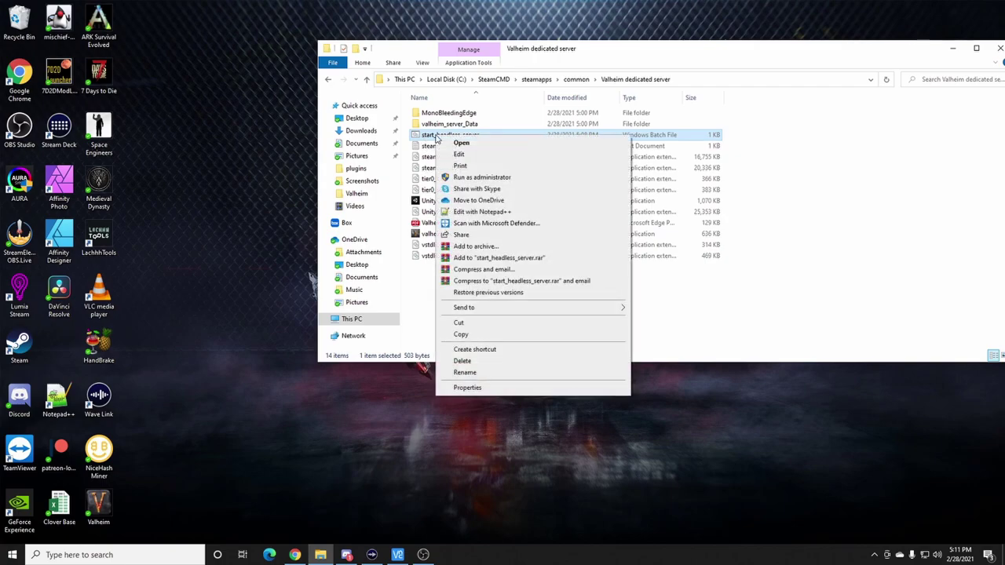
mouse_move(460, 308)
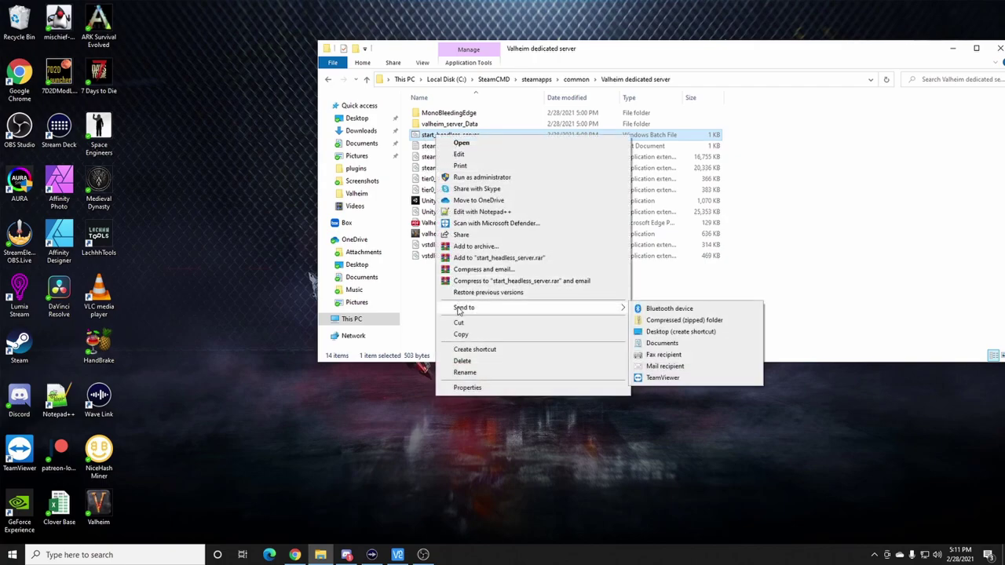
left_click(680, 331)
left_click_drag(63, 350, 256, 253)
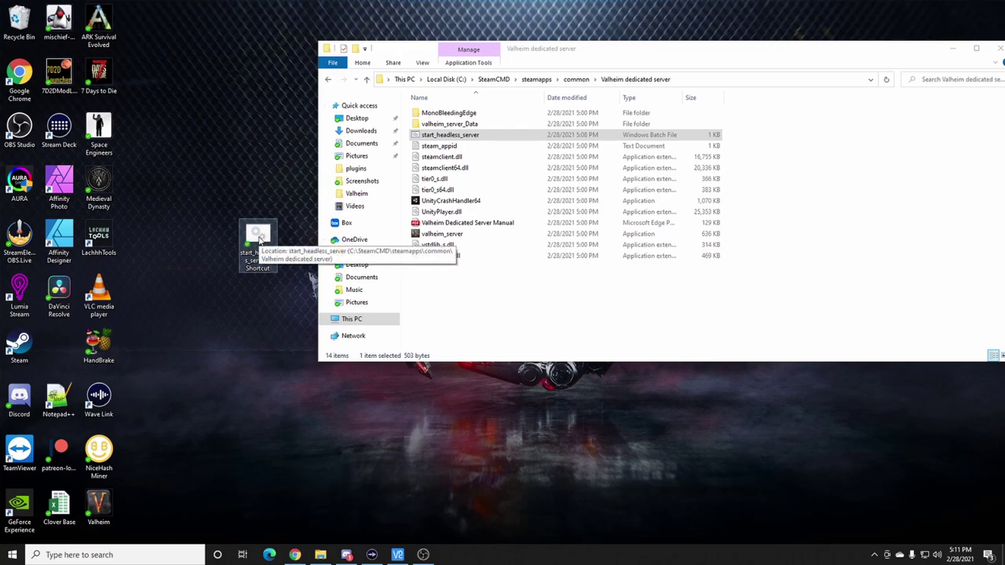
left_click(257, 288)
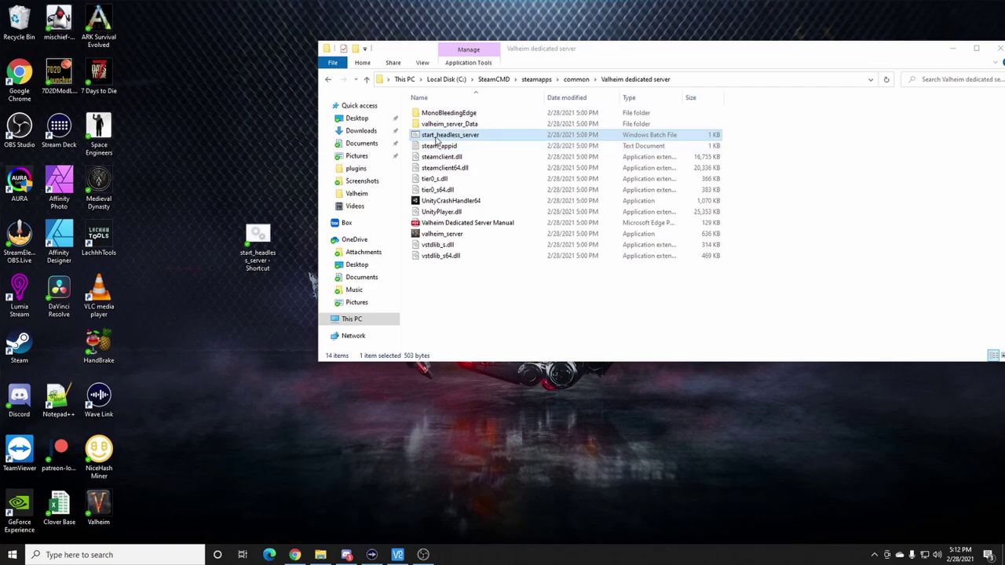
- Dismiss the script's action menu again, then select and deselect the new desktop shortcut
right_click(436, 140)
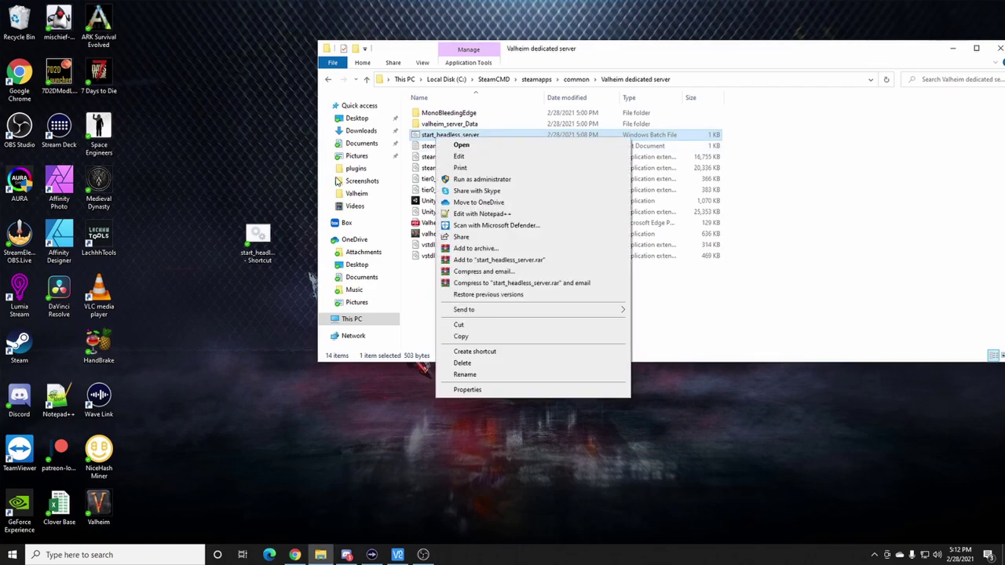
left_click(279, 179)
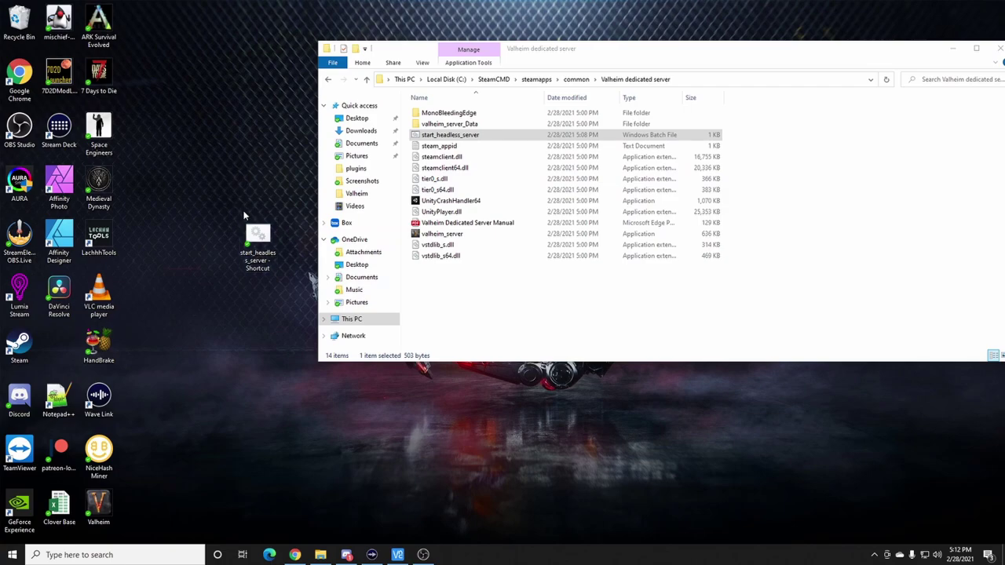
left_click_drag(230, 176, 275, 296)
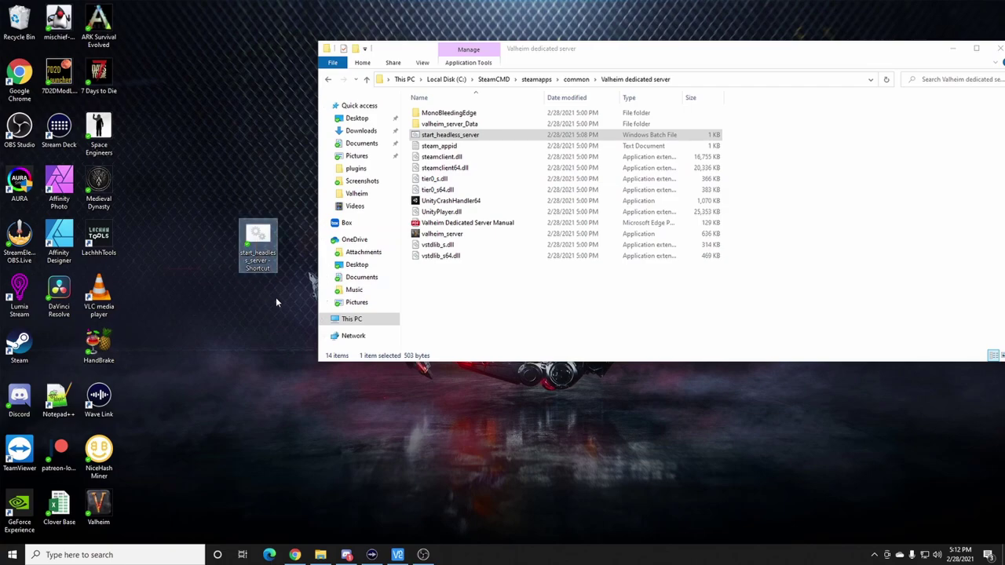
left_click(258, 158)
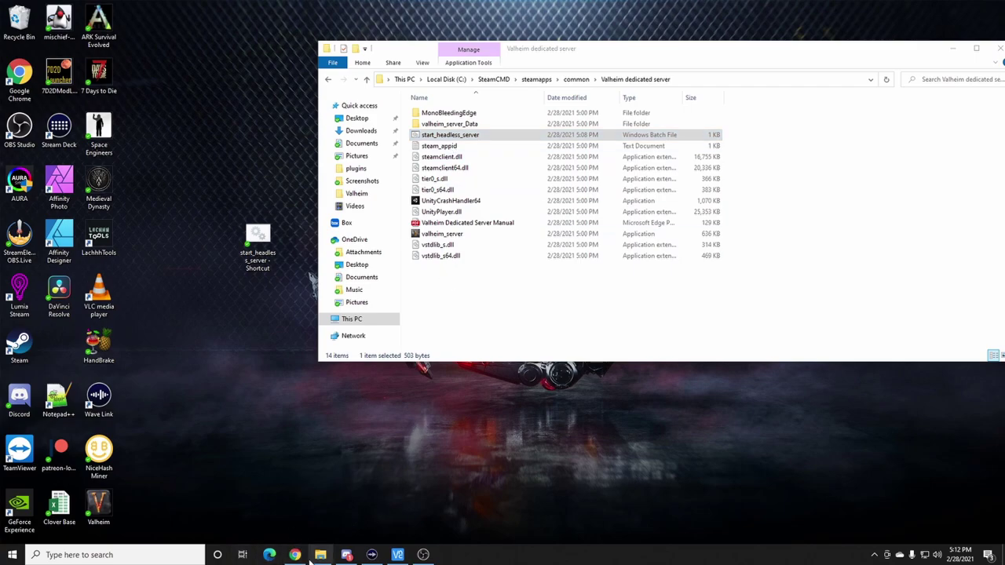
- Close Chrome's Downloads tab and go to nexusmods.com/valheim using the address bar autocomplete
mouse_move(294, 555)
left_click(294, 506)
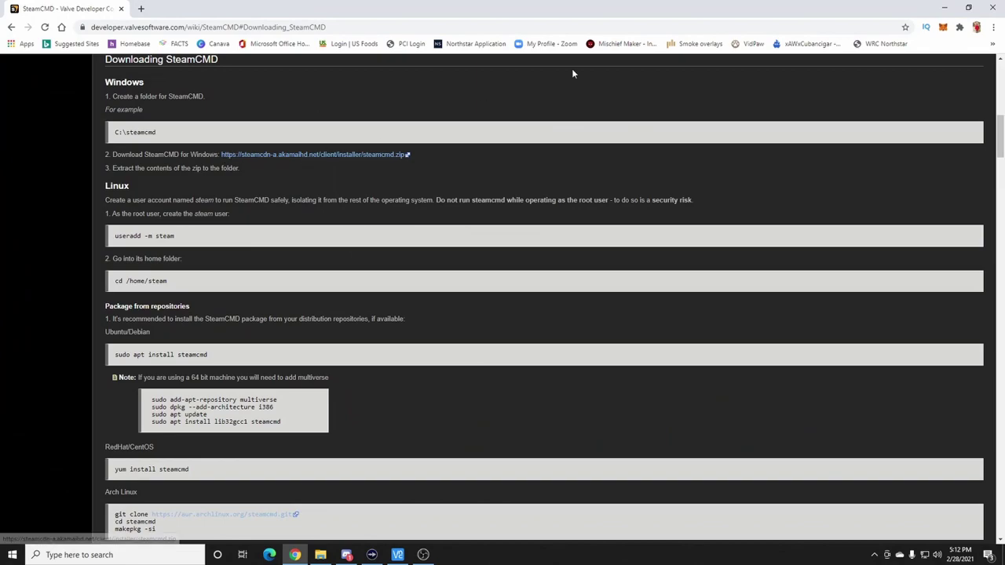
left_click(993, 26)
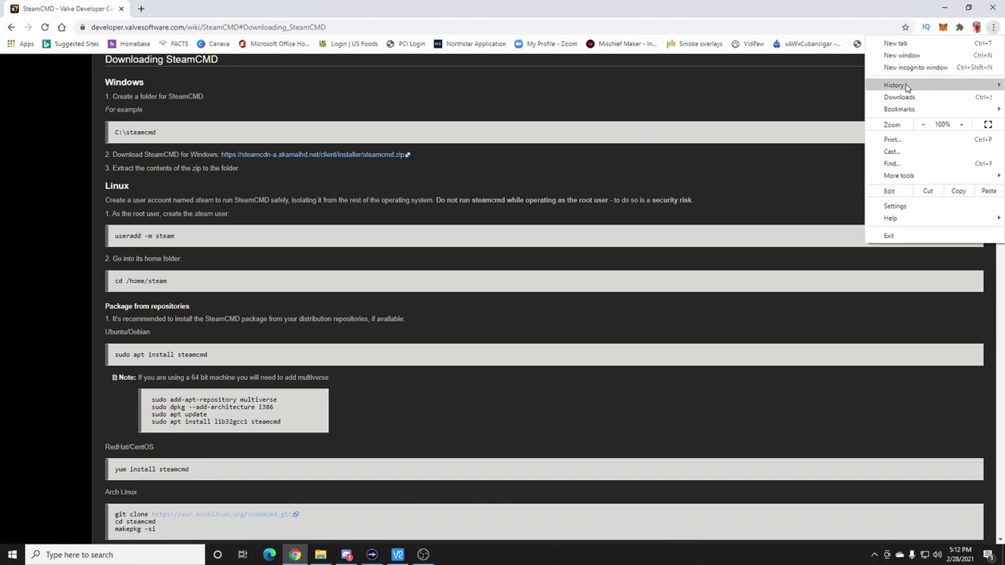
mouse_move(907, 87)
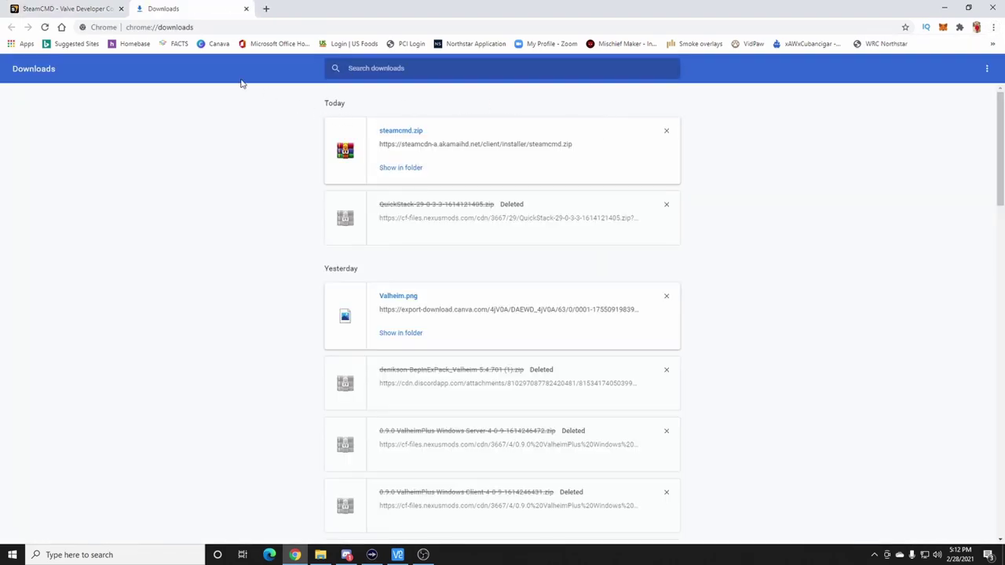
left_click(246, 9)
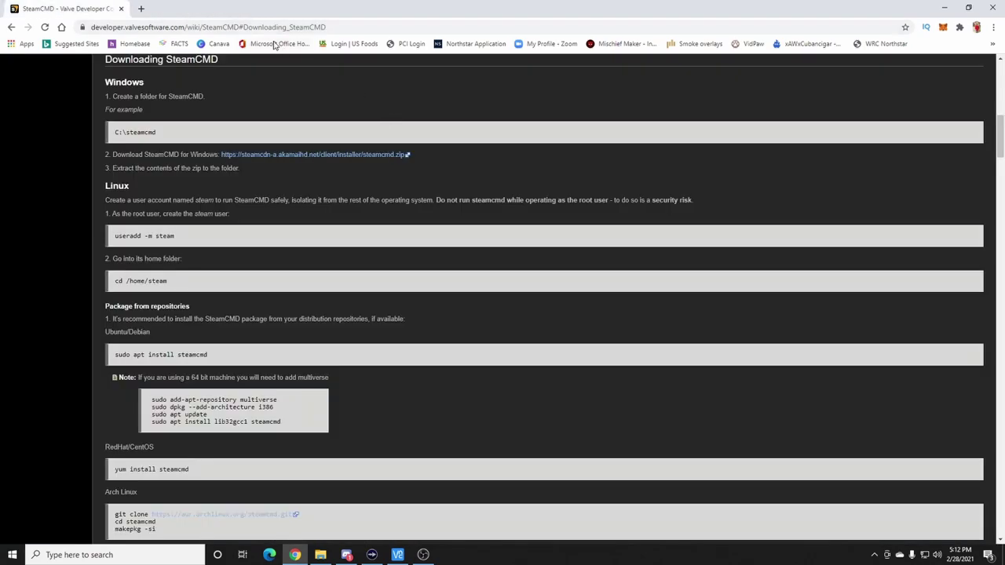
left_click(334, 28)
type("ne")
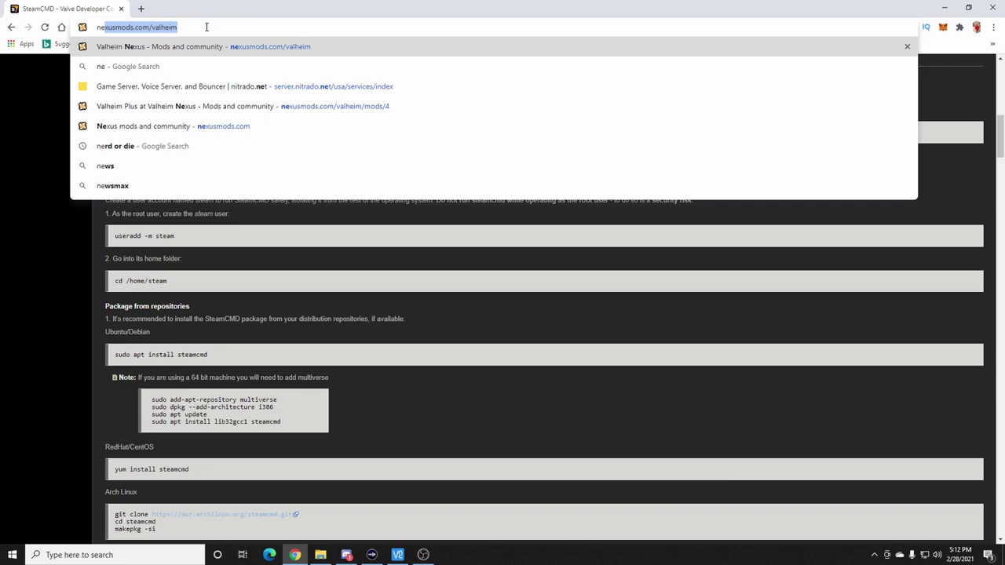
key("Return")
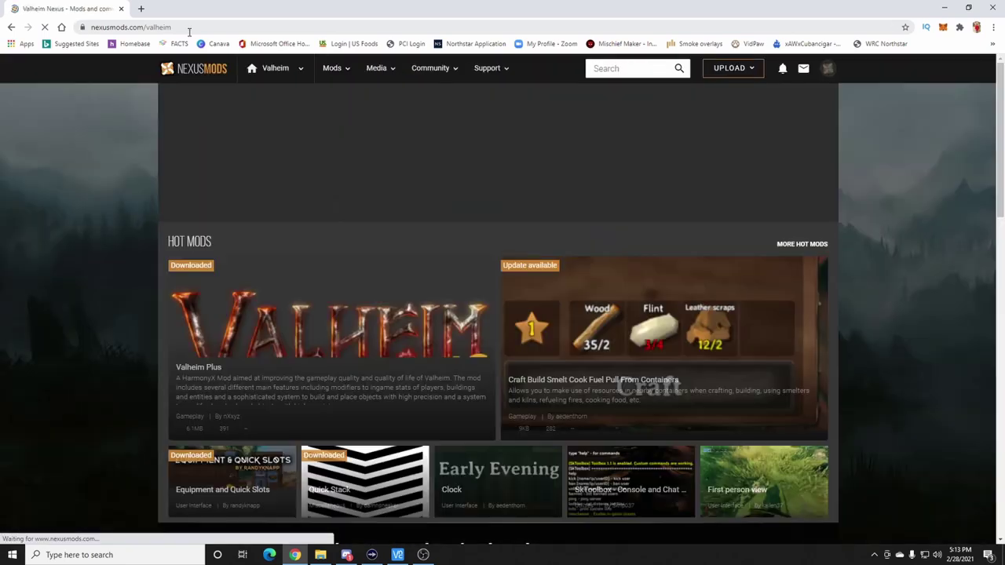
- Move the Valheim dedicated server folder window aside and minimize it
left_click(320, 554)
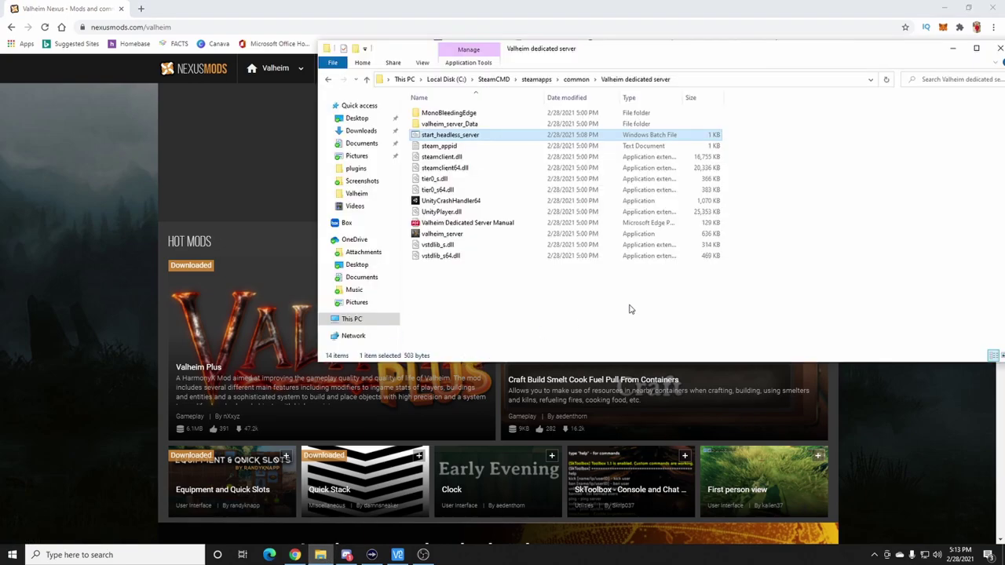
left_click_drag(663, 53, 563, 75)
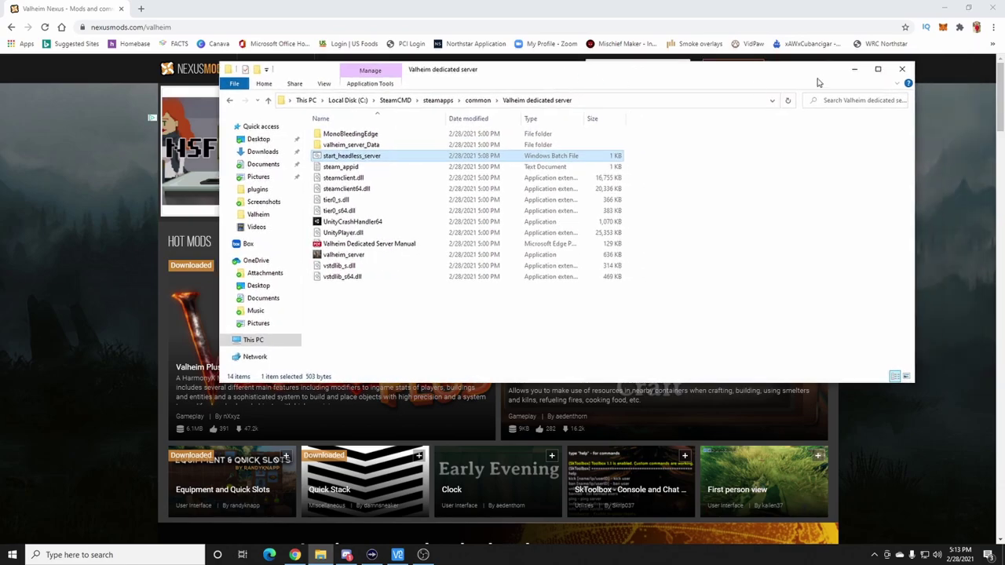
left_click(854, 69)
- Scroll the Nexus Mods Valheim page and open Valheim Plus from Hot Mods
scroll(593, 394, "down", 2)
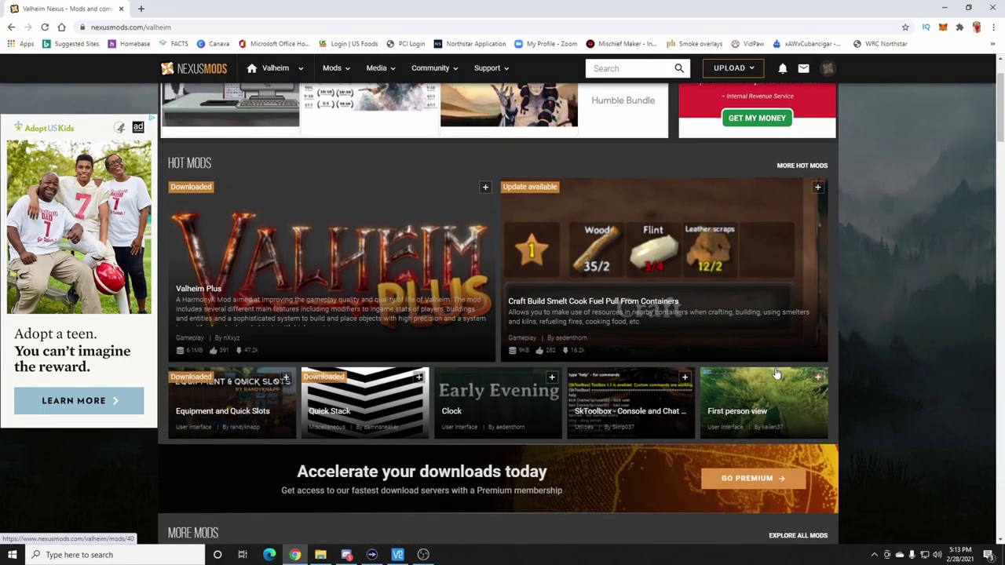
scroll(767, 372, "up", 3)
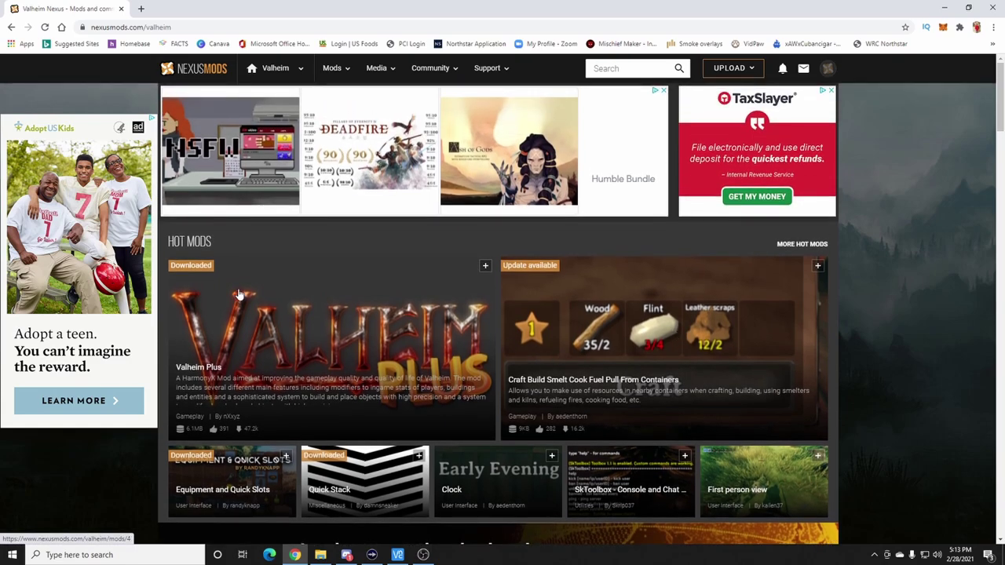
scroll(336, 204, "down", 1)
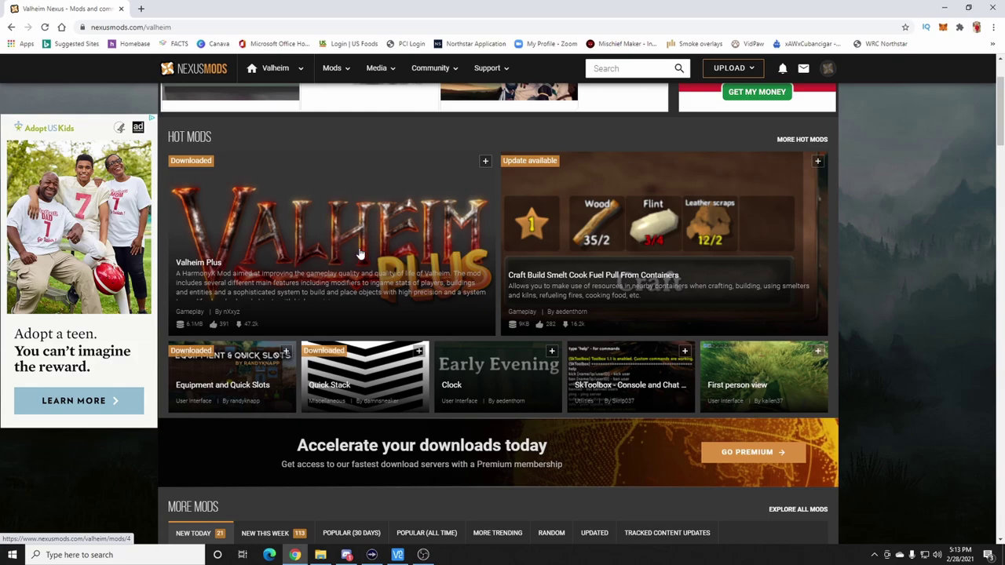
left_click(364, 258)
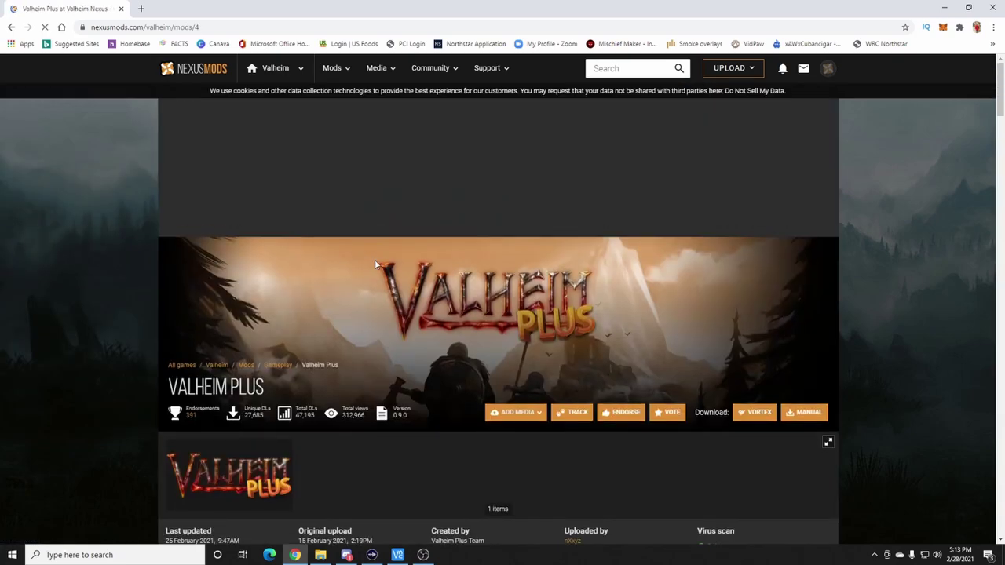
- Scroll through the Valheim Plus page, then go back down to the Valheim page's mod tiles
scroll(334, 402, "down", 1)
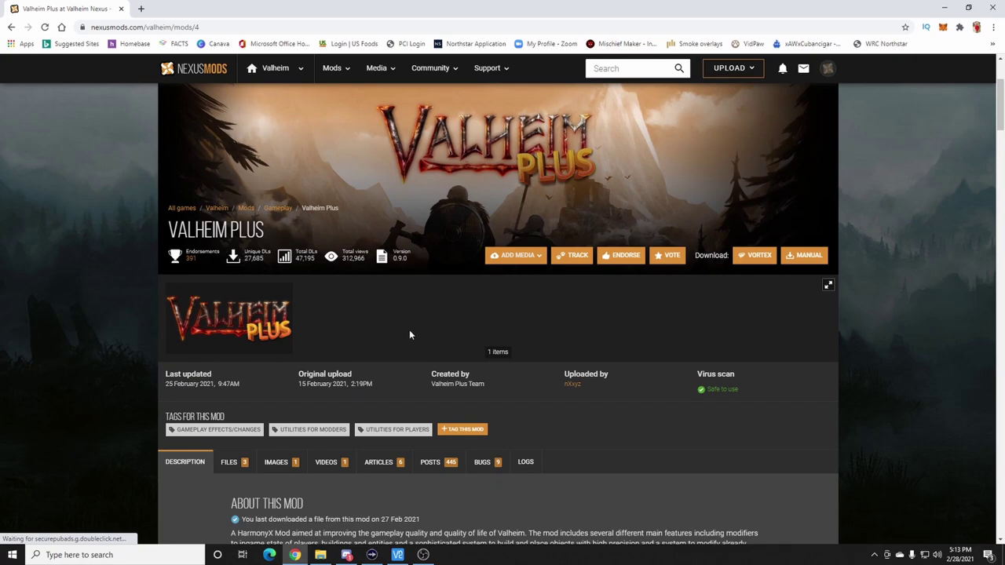
scroll(355, 352, "down", 3)
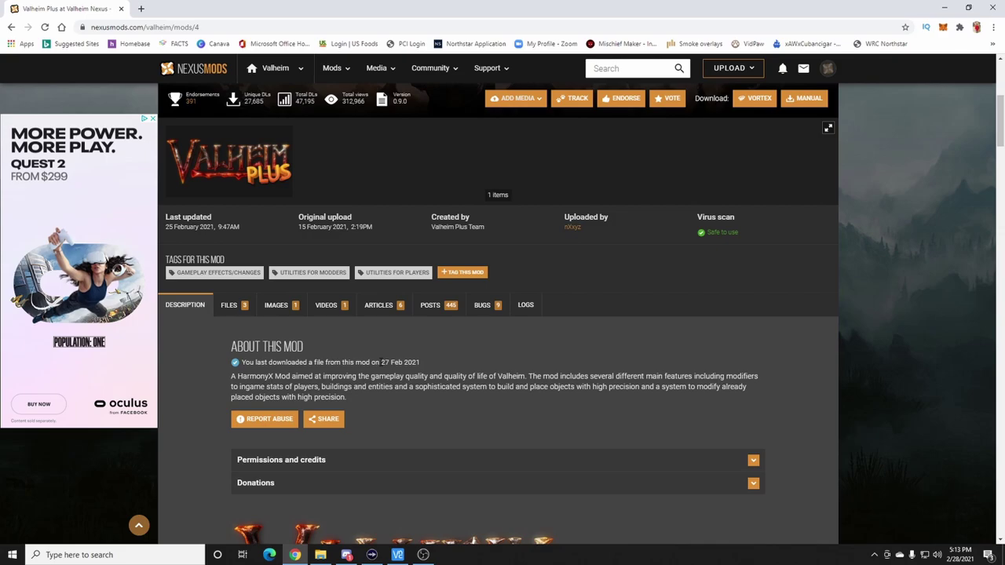
scroll(453, 364, "up", 3)
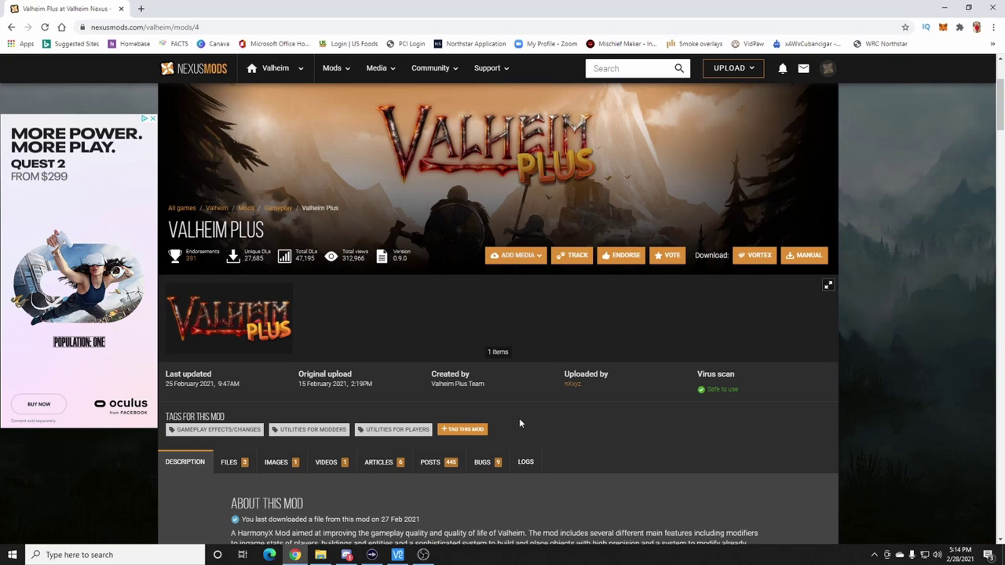
left_click(13, 27)
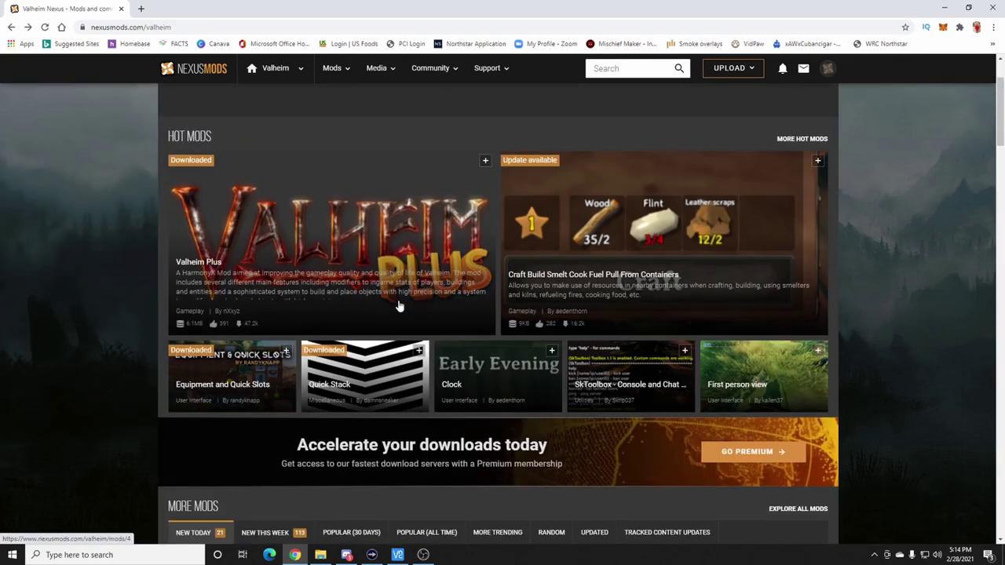
scroll(314, 292, "down", 1)
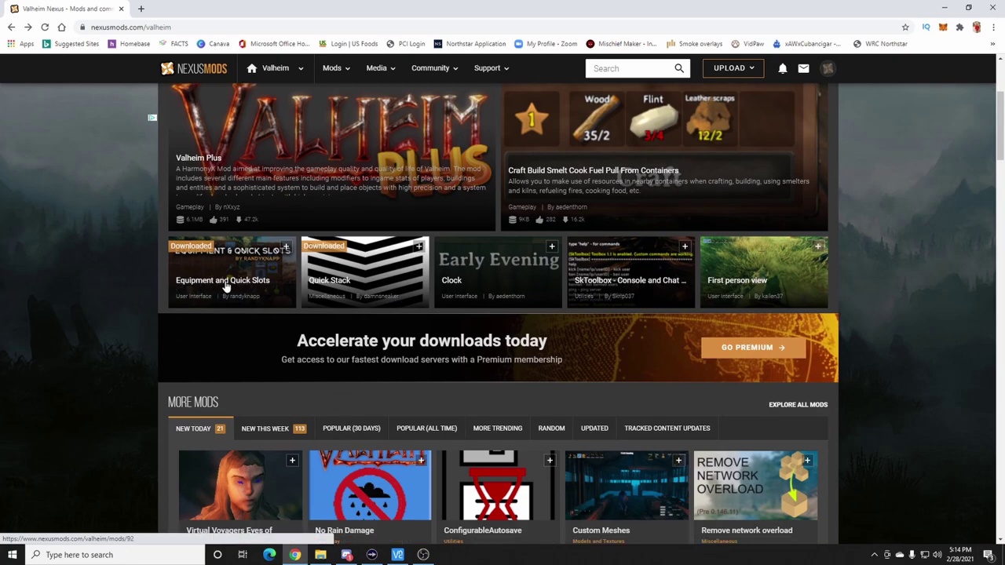
- Open Equipment and Quick Slots 1.0.3 and read its description, requirements and 'Install with BepInEx' note
left_click(207, 281)
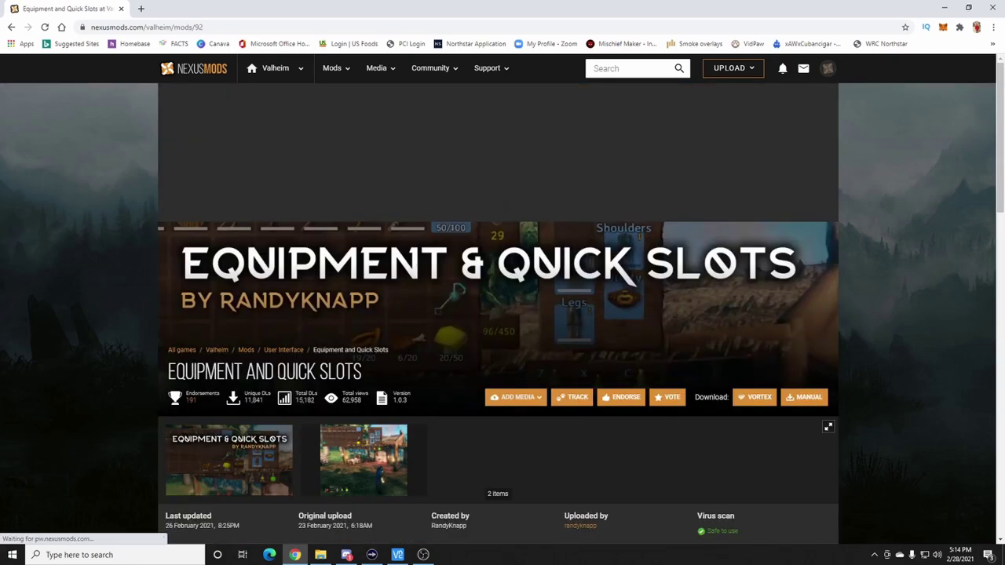
scroll(489, 336, "down", 2)
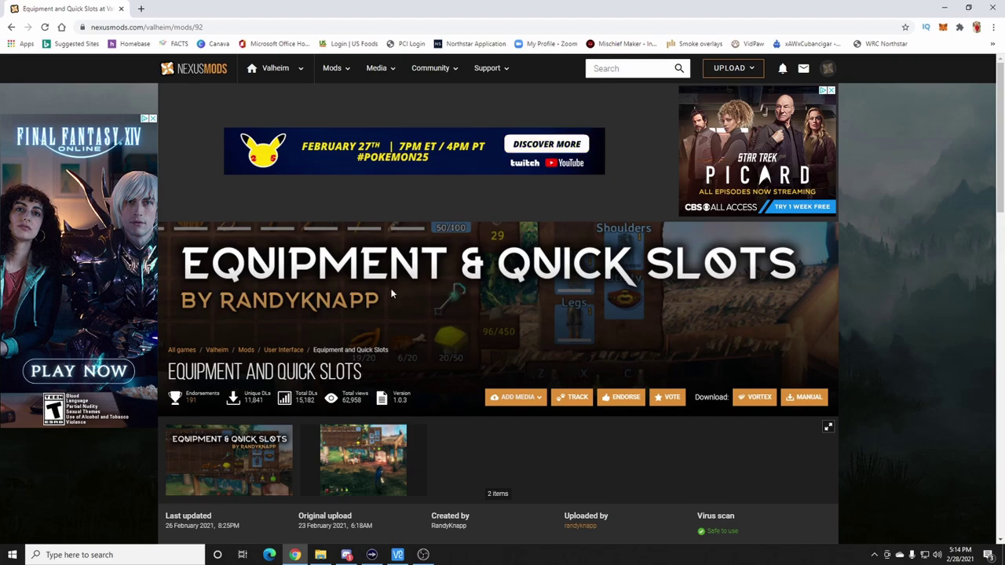
scroll(389, 291, "down", 3)
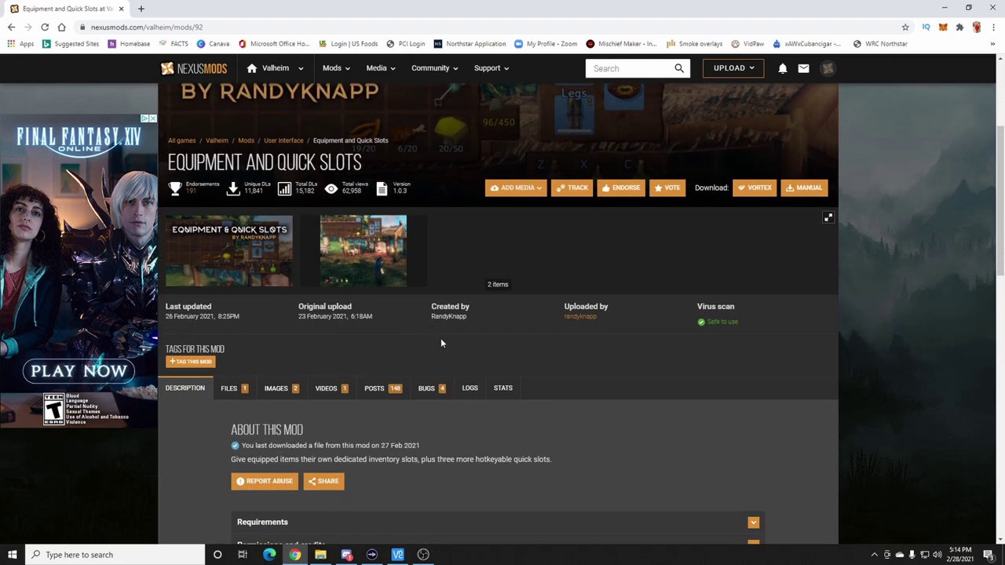
scroll(441, 342, "down", 2)
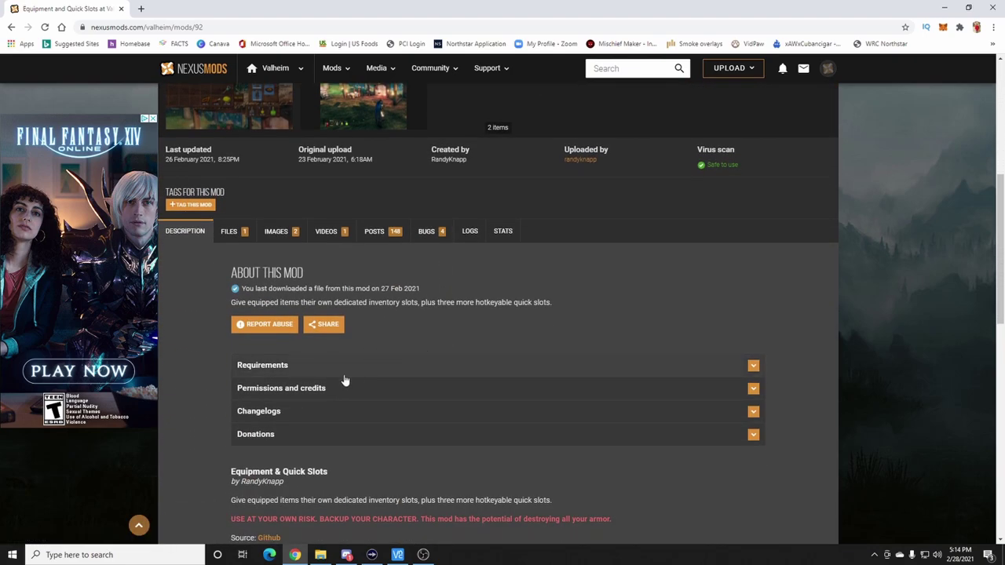
scroll(392, 322, "down", 1)
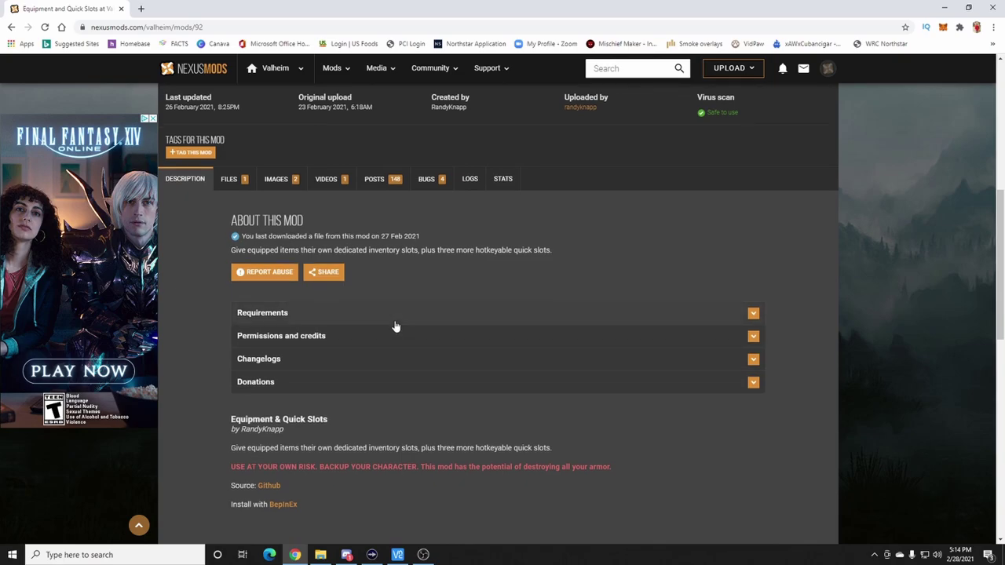
scroll(400, 412, "down", 1)
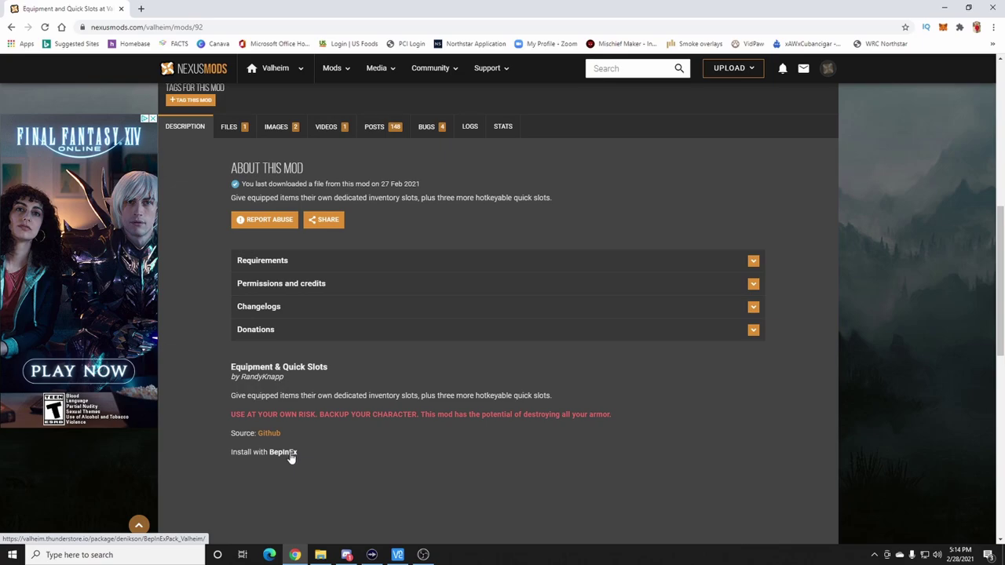
scroll(290, 457, "up", 4)
scroll(365, 389, "down", 3)
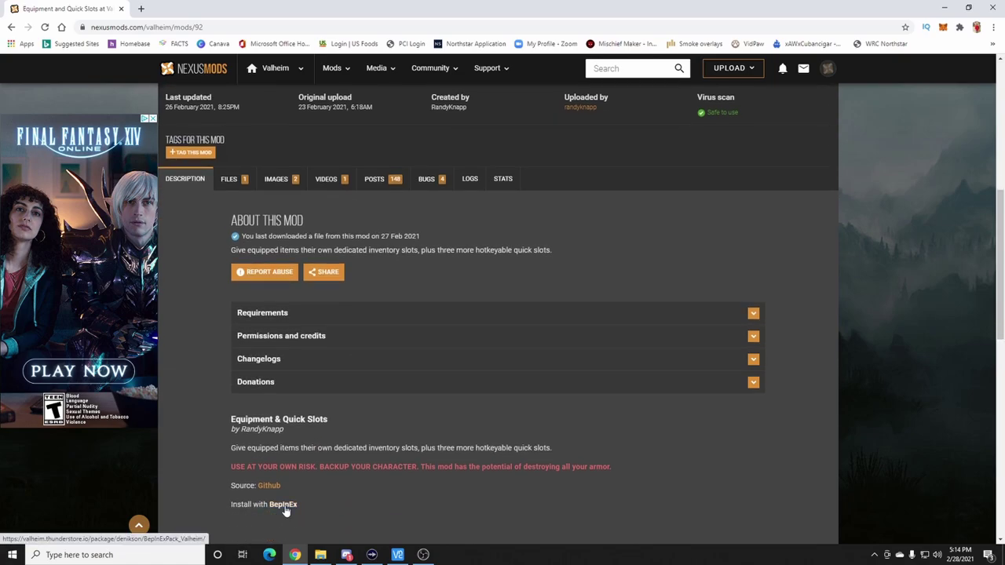
scroll(310, 506, "up", 5)
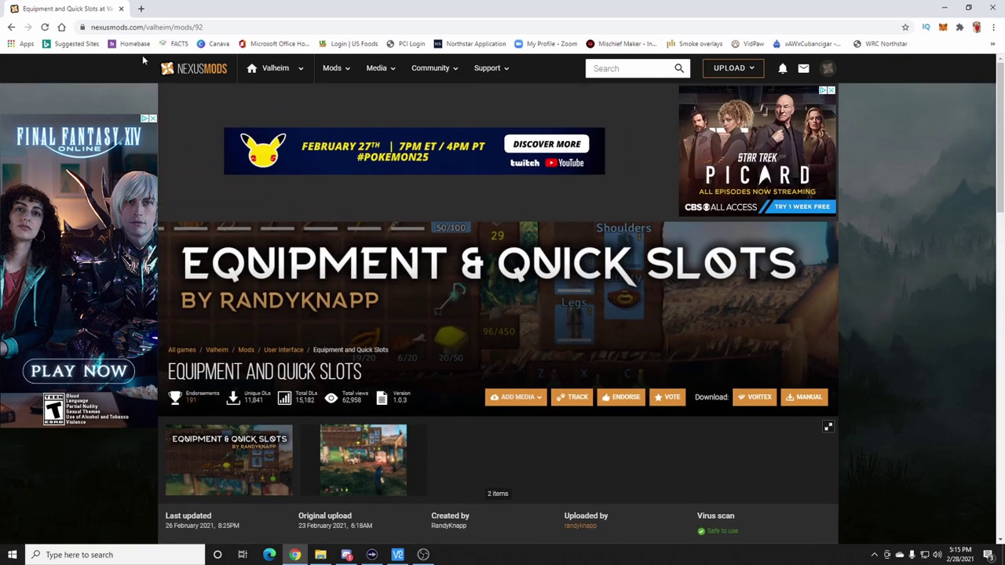
left_click(279, 70)
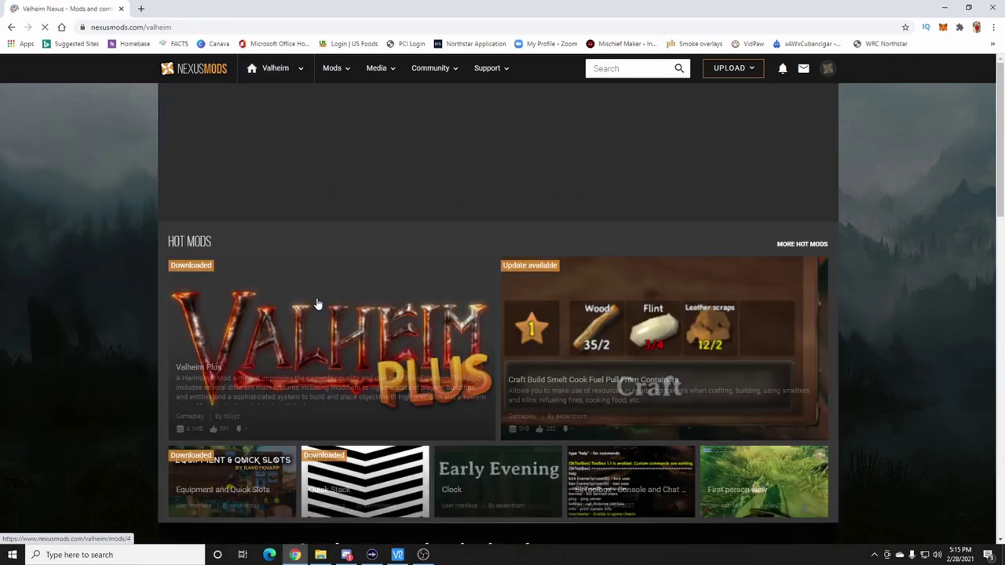
left_click(379, 335)
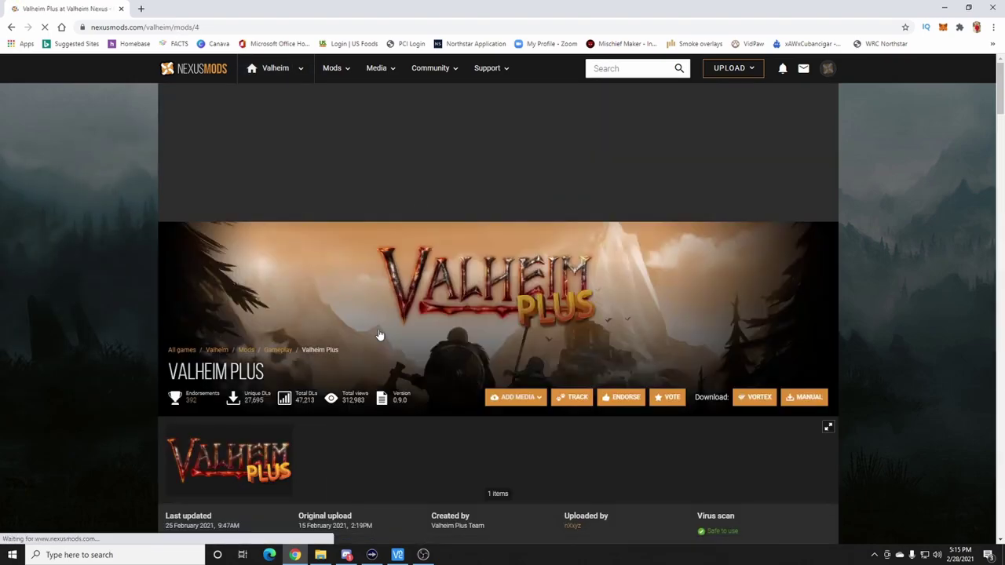
scroll(395, 449, "down", 2)
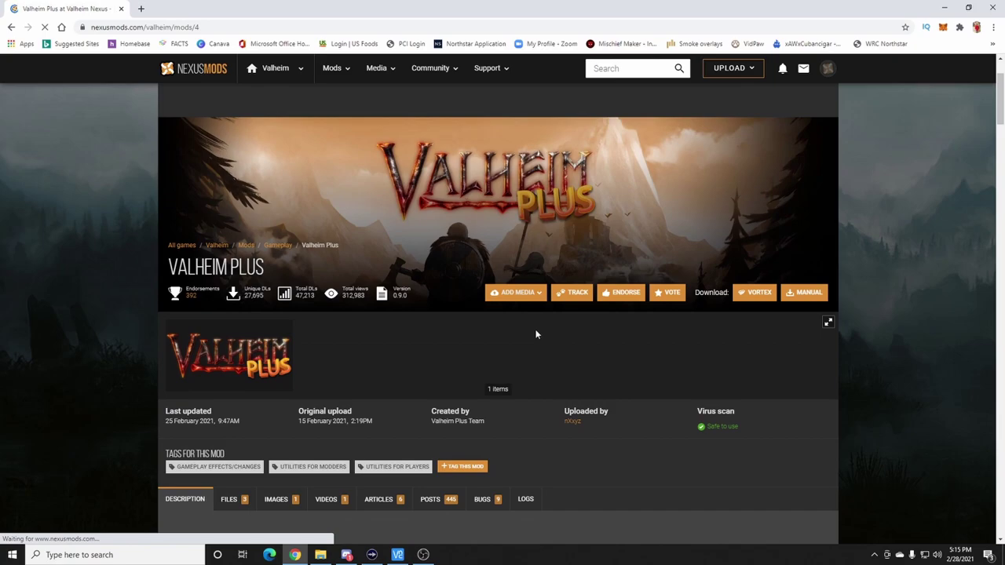
scroll(521, 361, "down", 2)
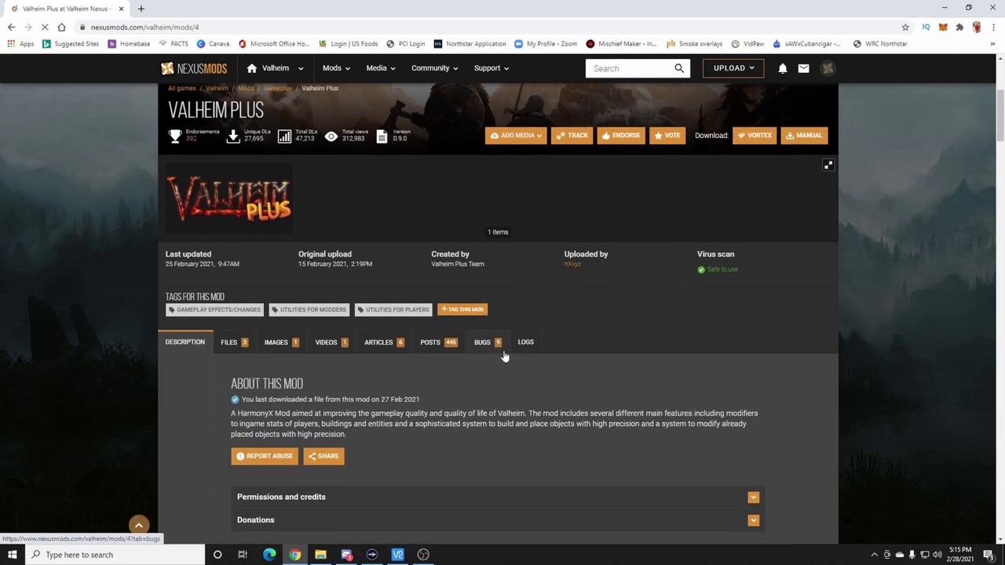
scroll(528, 392, "down", 3)
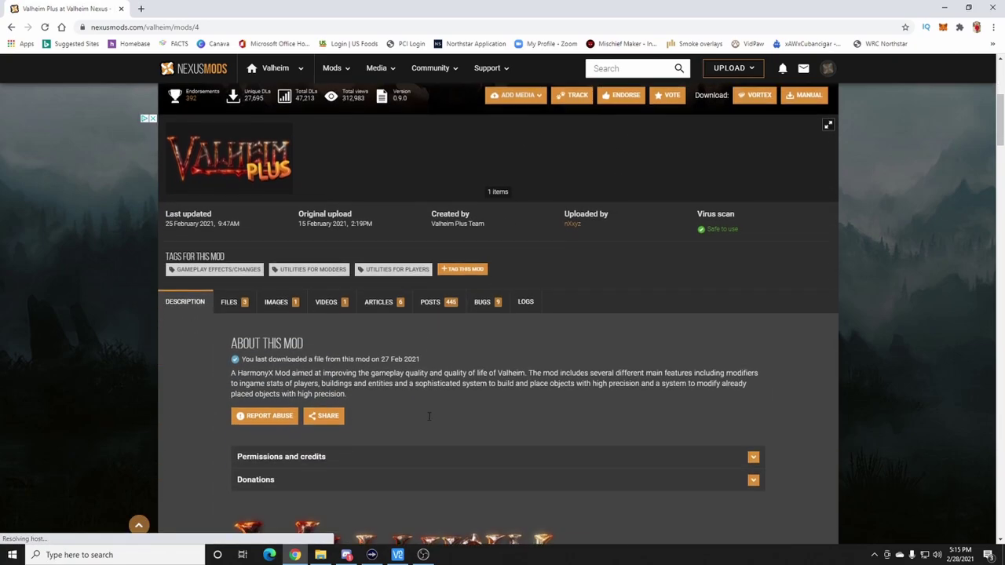
scroll(573, 361, "down", 1)
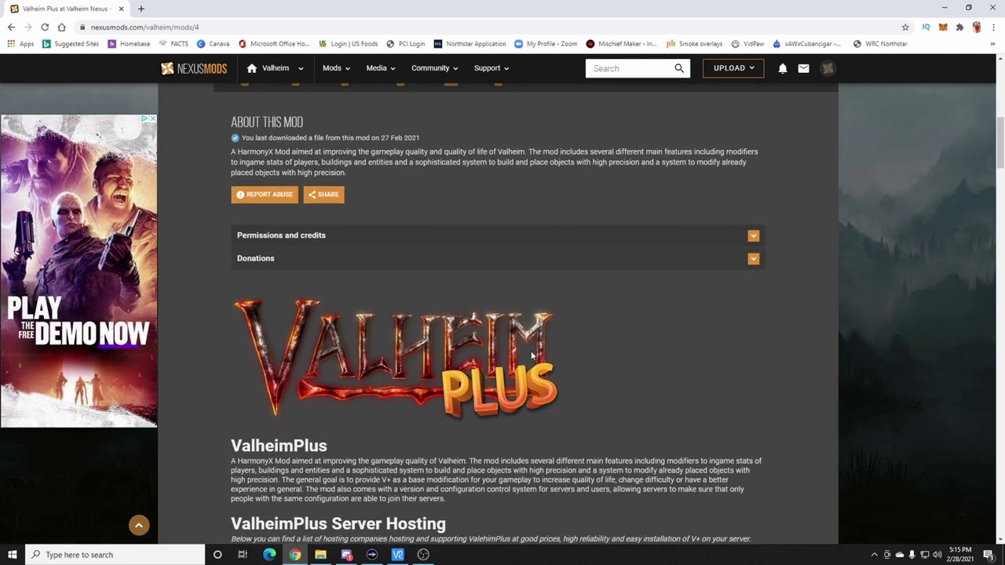
scroll(581, 357, "up", 8)
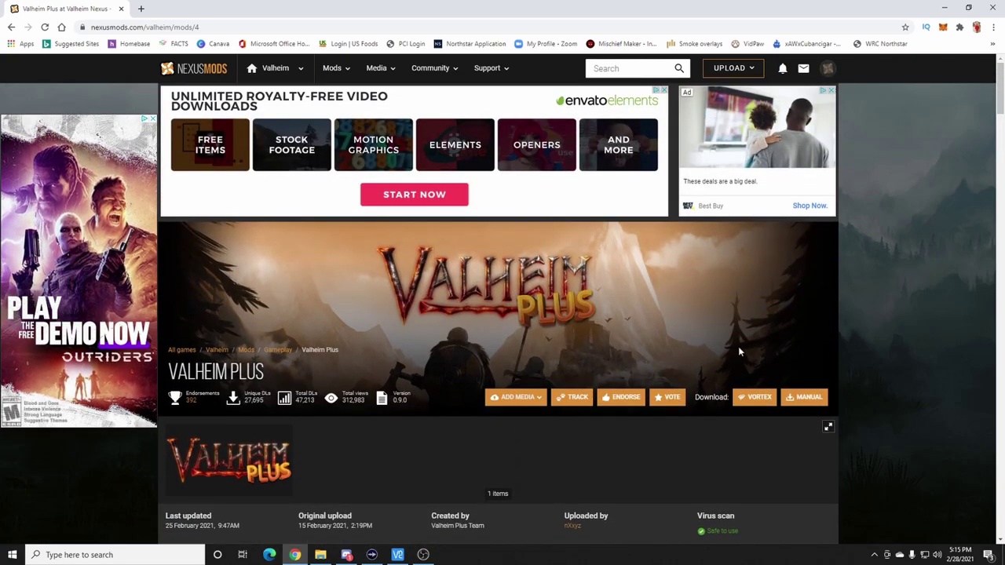
left_click(802, 399)
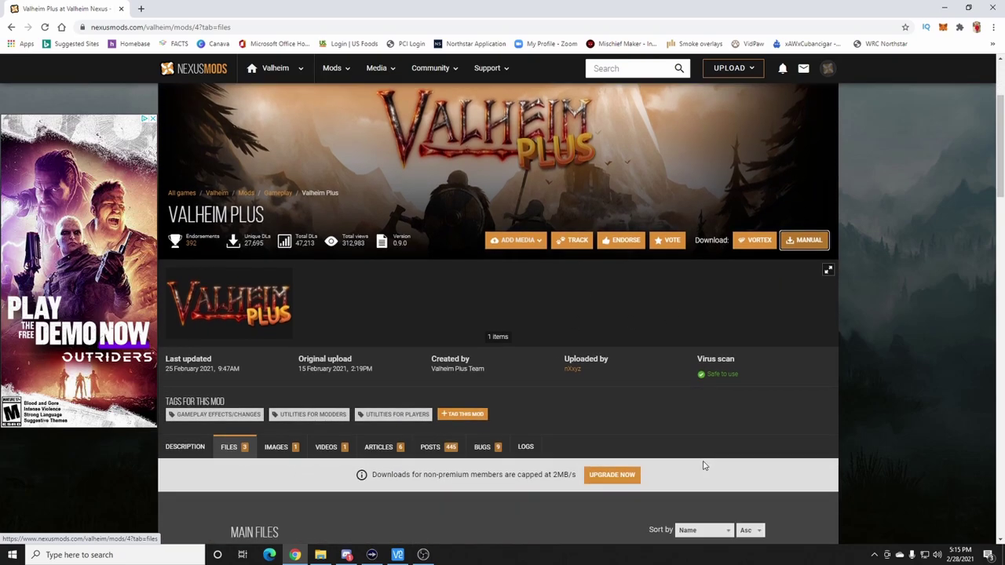
scroll(572, 463, "down", 3)
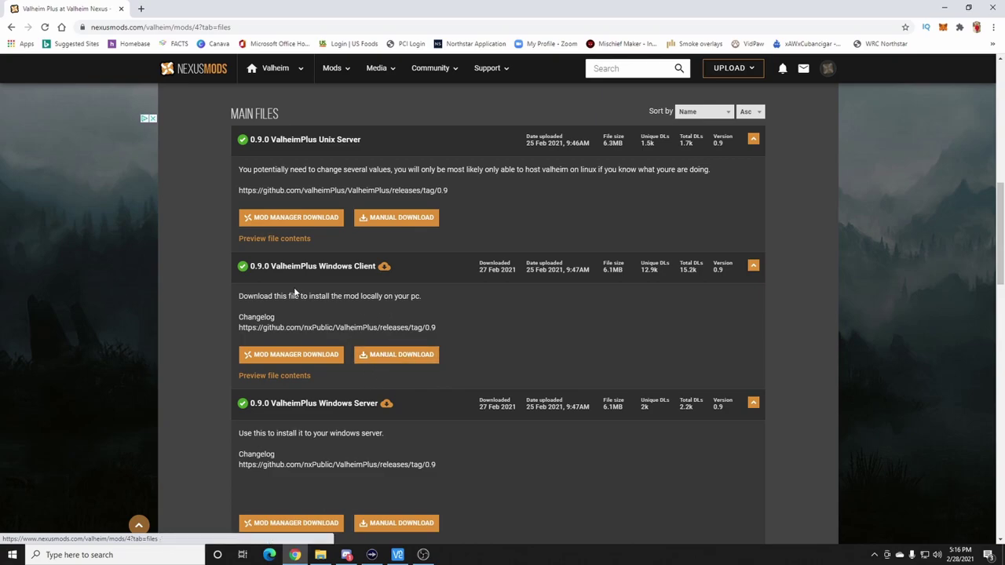
- Slow-download both the ValheimPlus 0.9.0 Windows Server and Windows Client zips
left_click(375, 525)
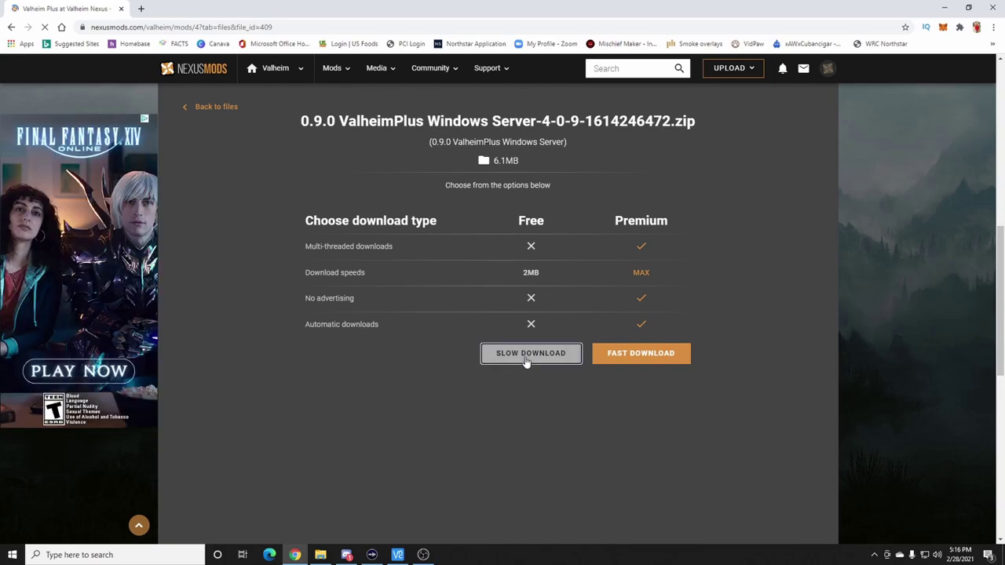
left_click(524, 355)
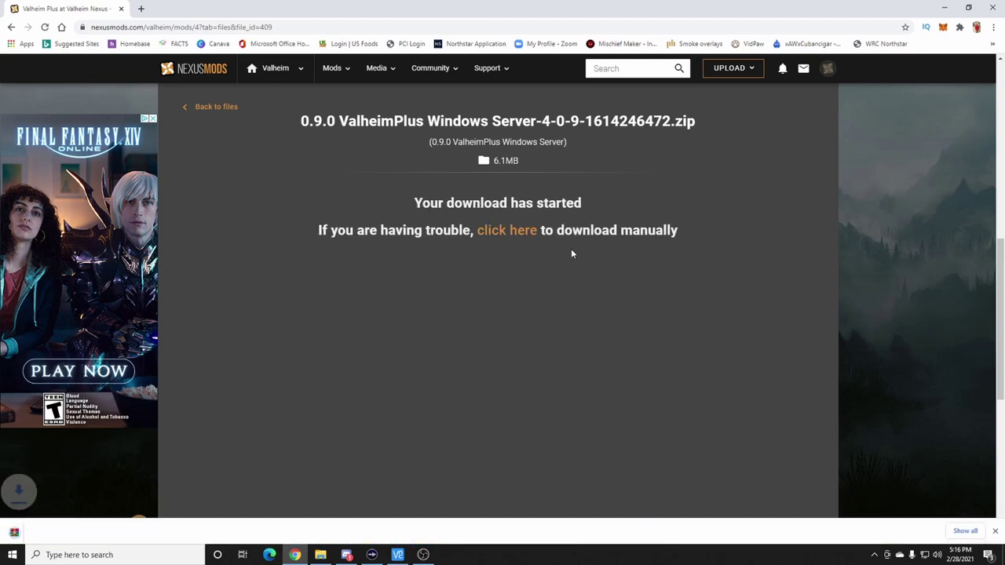
left_click(9, 29)
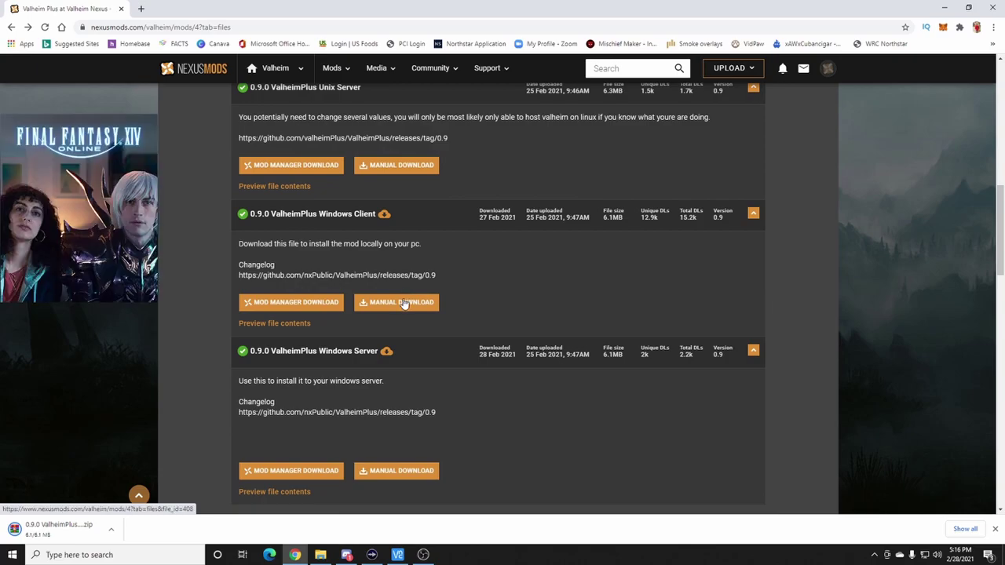
left_click(402, 303)
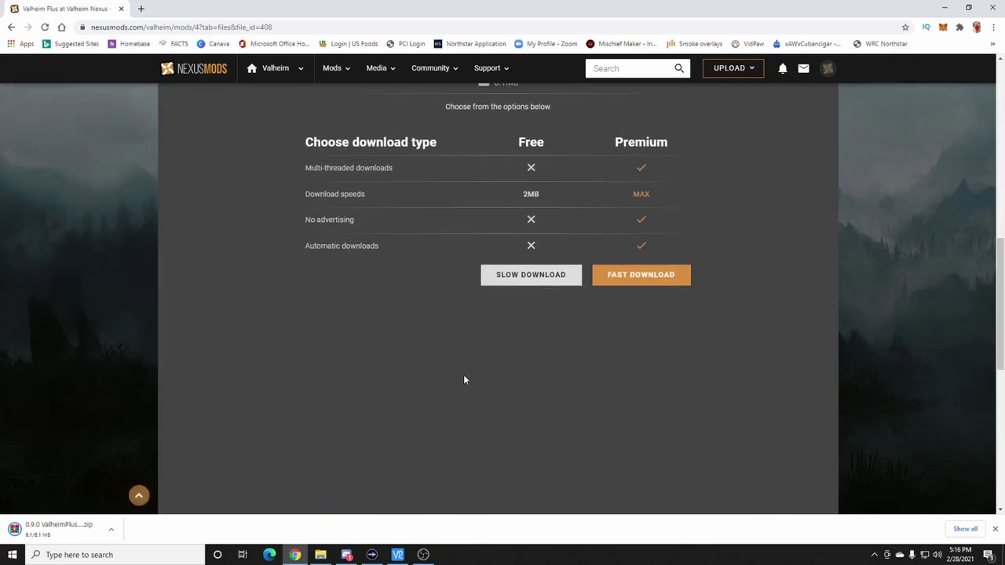
left_click(528, 199)
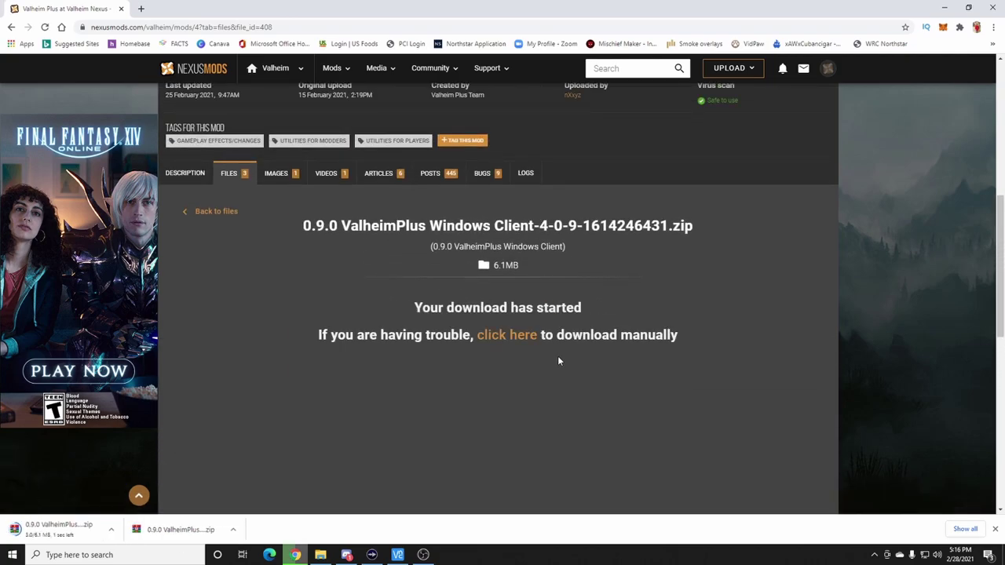
- Return to the Valheim mods page and free-download the Equipment and Quick Slots 1.0.3 zip
left_click(269, 69)
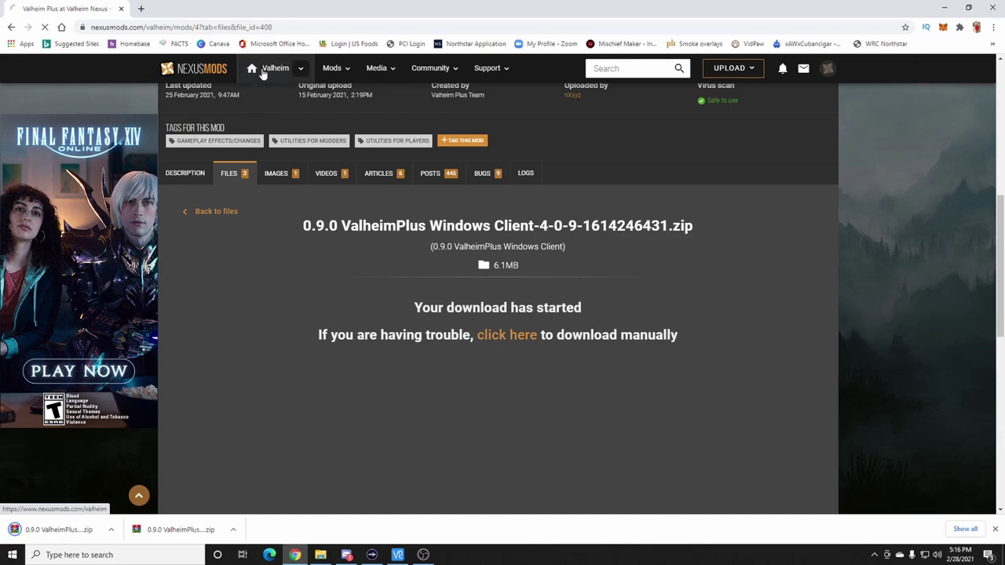
scroll(269, 335, "down", 2)
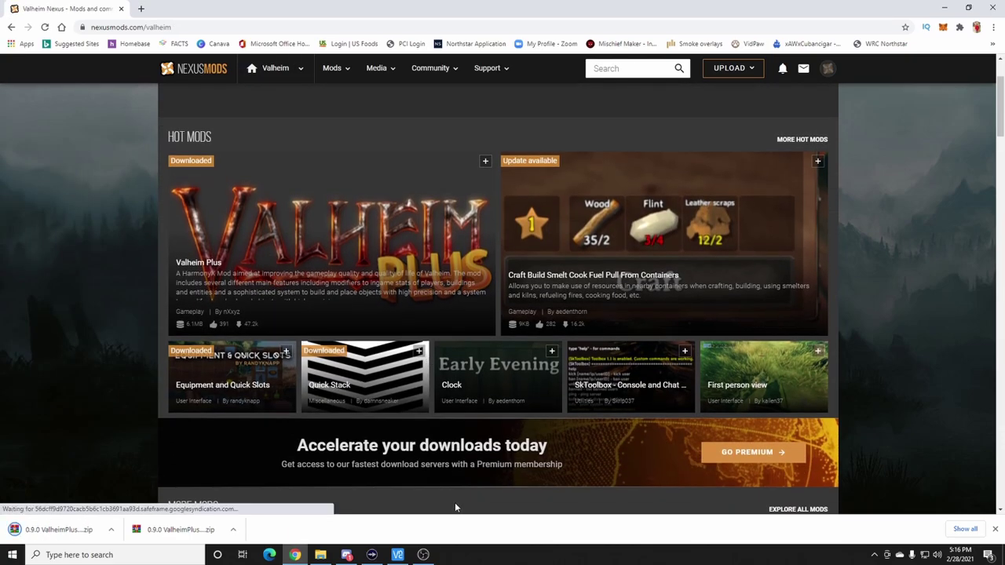
left_click(224, 385)
scroll(424, 413, "down", 1)
scroll(503, 427, "down", 1)
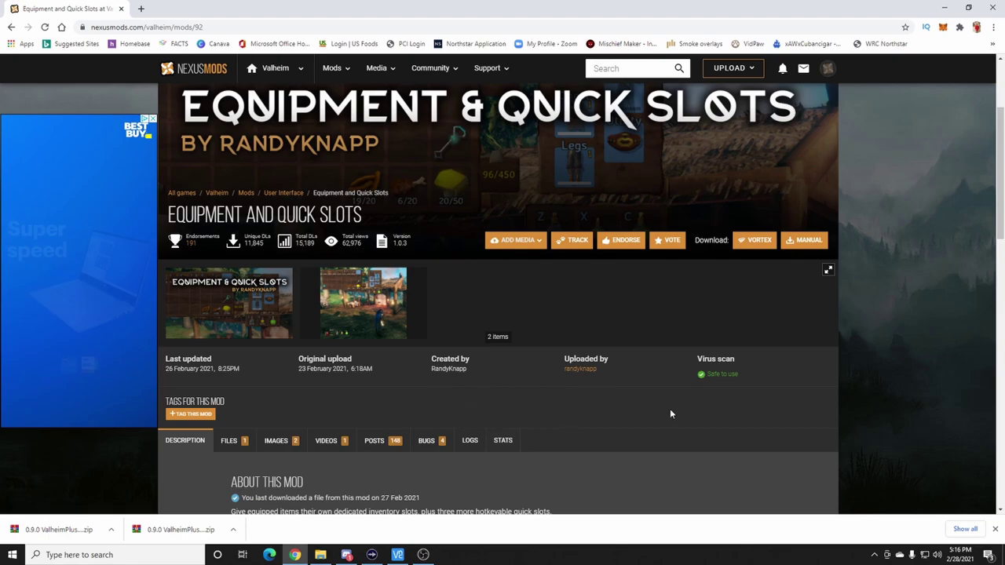
left_click(802, 243)
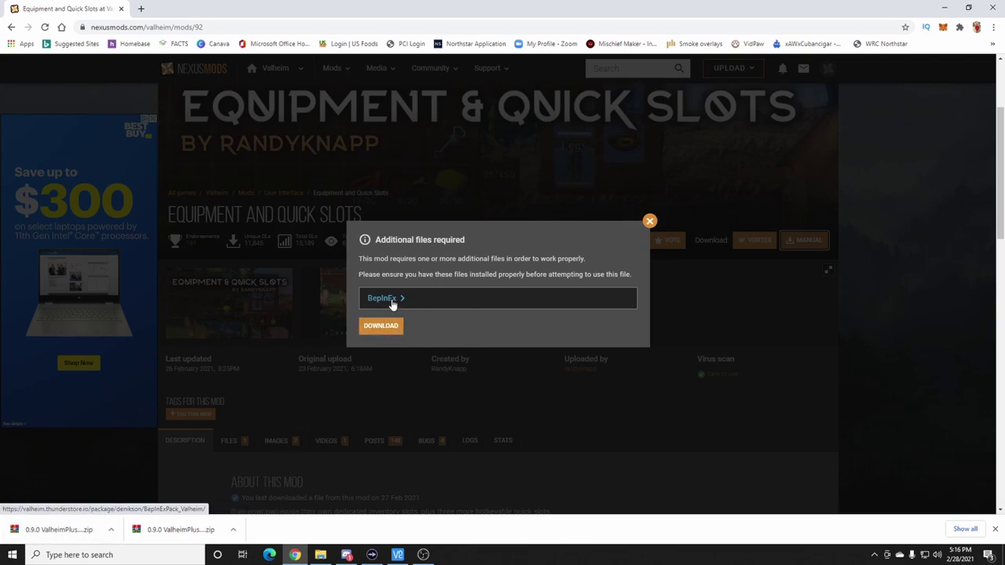
left_click(392, 328)
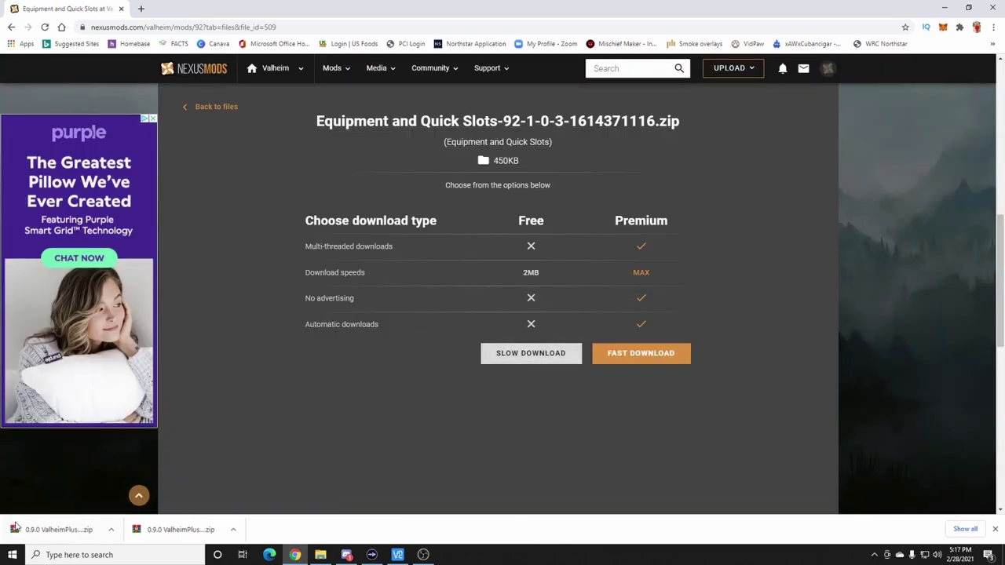
left_click(506, 357)
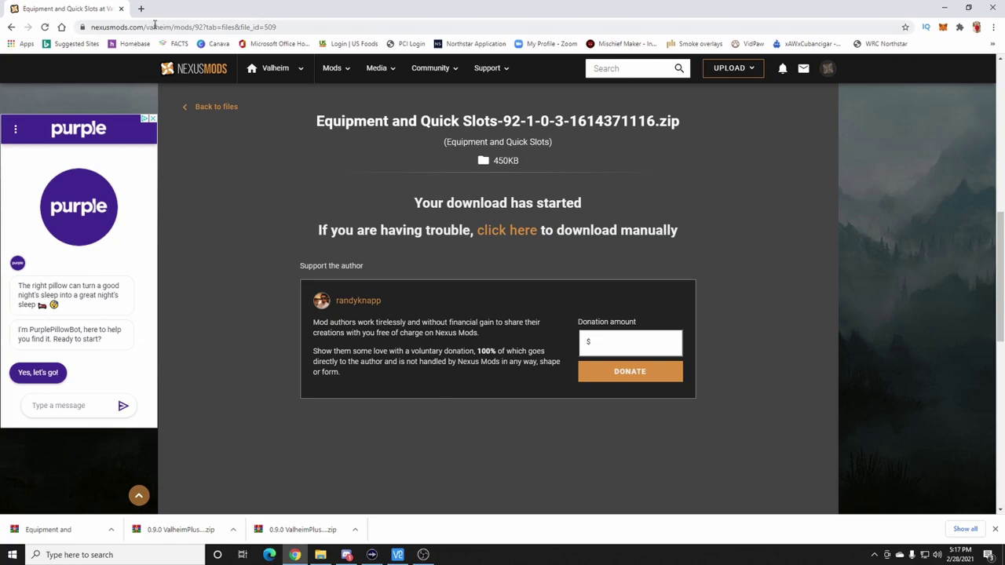
- Close Chrome and open the Downloads folder in File Explorer
left_click(993, 8)
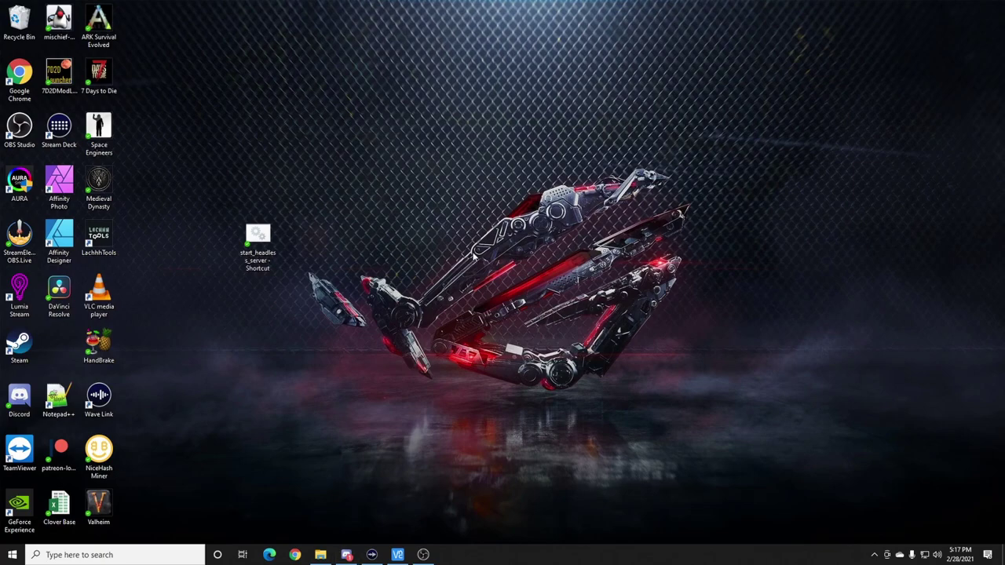
right_click(321, 555)
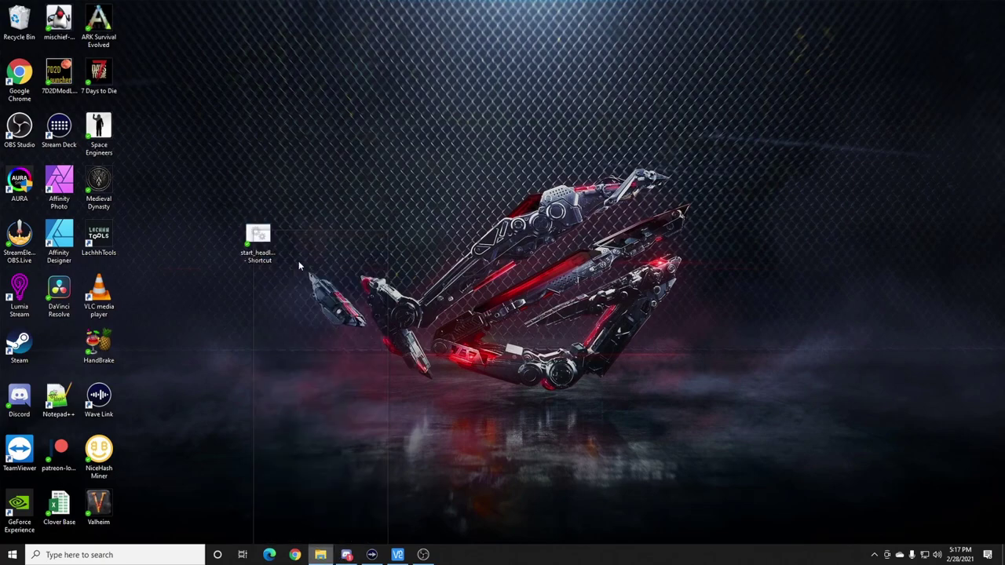
left_click(294, 258)
left_click_drag(531, 91, 641, 92)
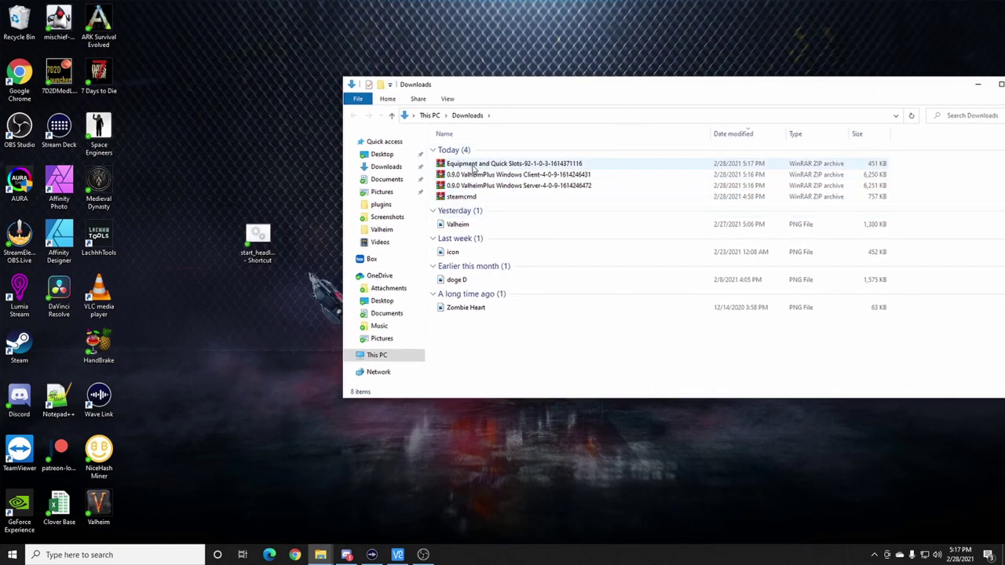
- Open the ValheimPlus Windows Server zip in WinRAR and dismiss the trial notice
double_click(526, 187)
left_click(703, 112)
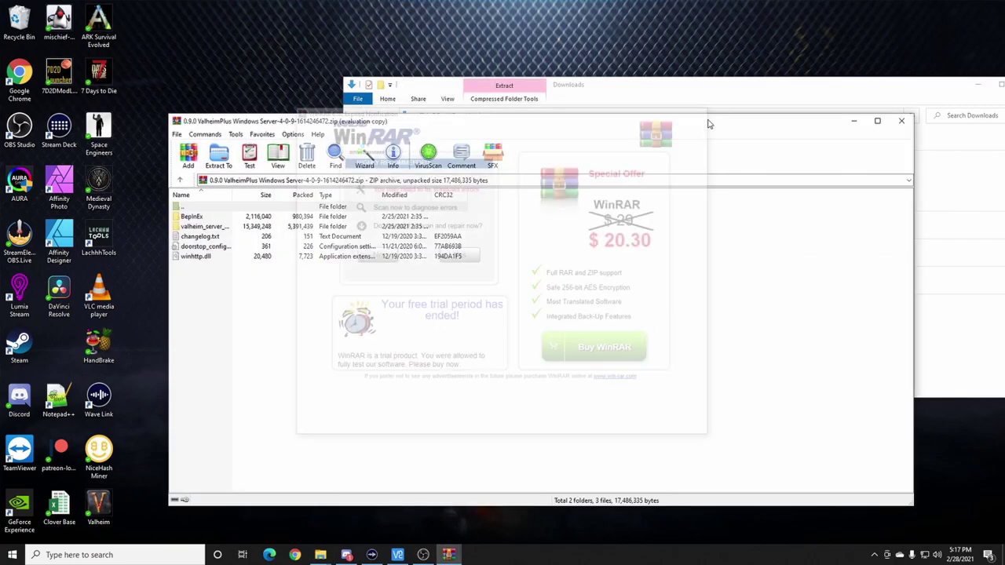
left_click_drag(587, 126, 766, 94)
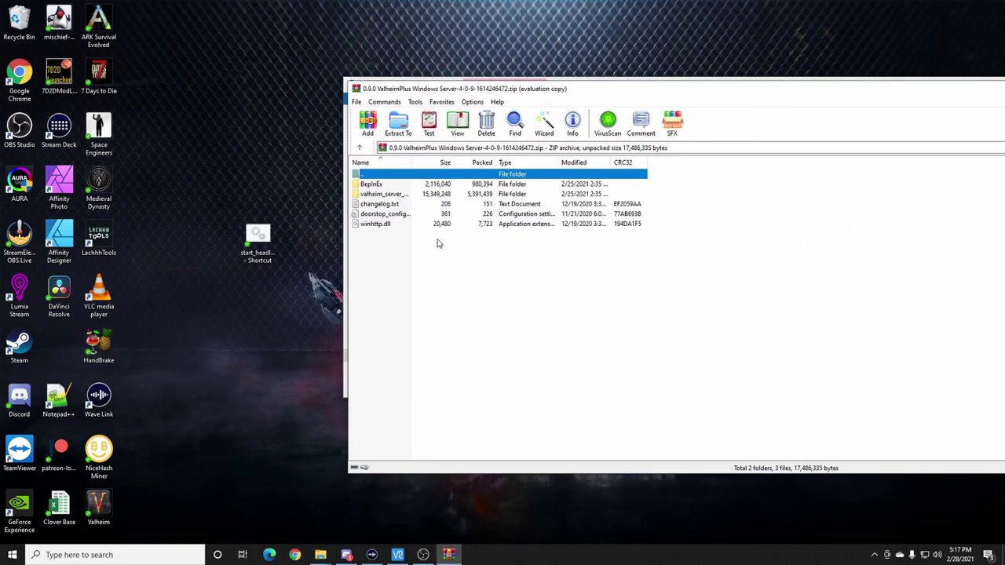
left_click_drag(742, 96, 823, 140)
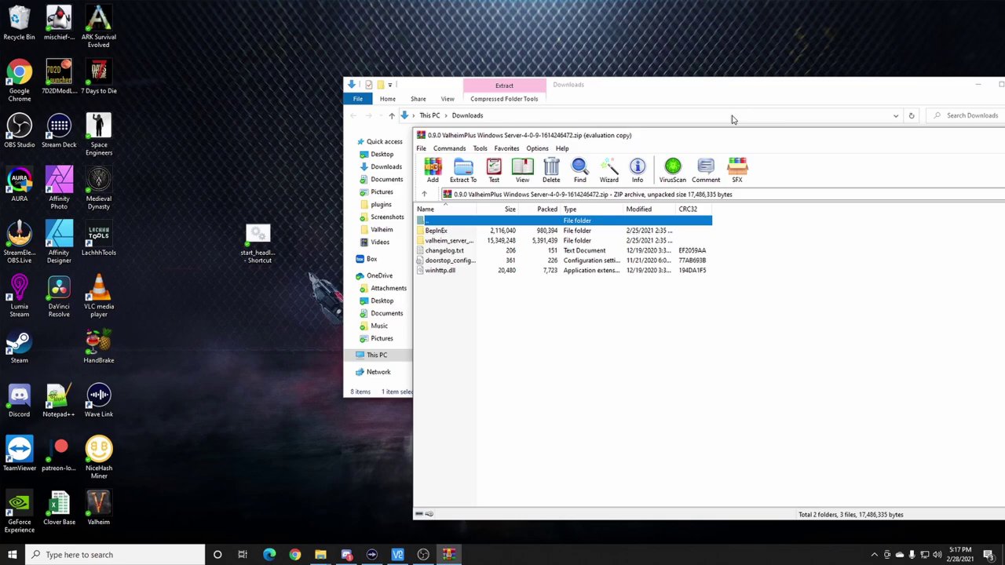
- Arrange the Valheim dedicated server folder and the server archive side by side
mouse_move(321, 555)
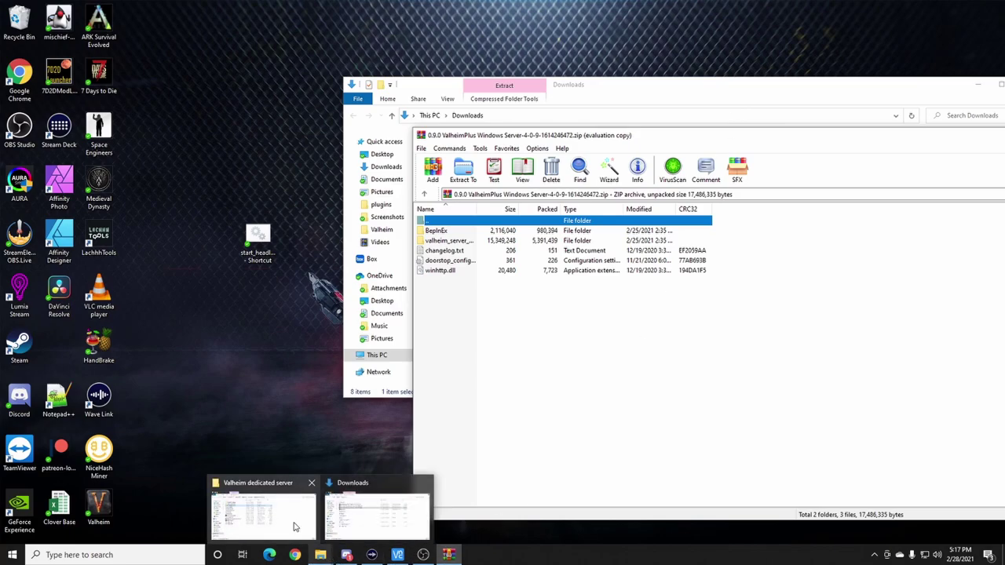
left_click(294, 527)
left_click_drag(617, 10, 410, 30)
left_click(766, 417)
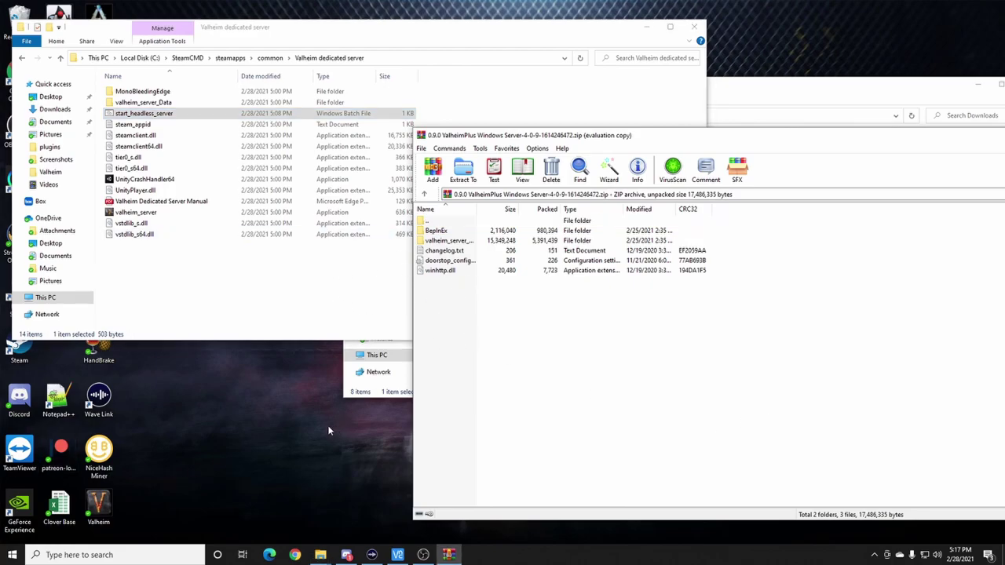
left_click_drag(637, 137, 739, 142)
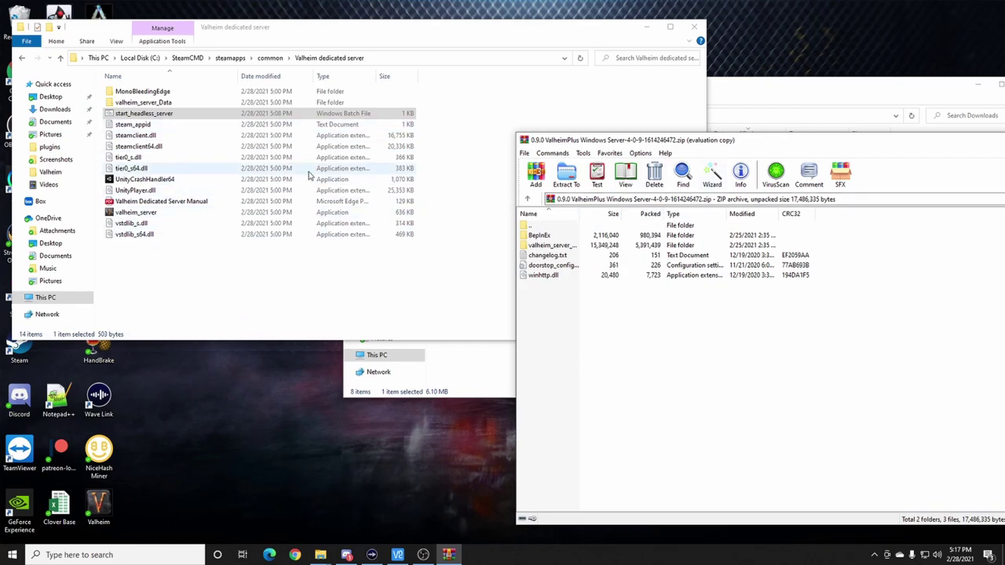
- Copy all ValheimPlus server files via the desktop into the dedicated server folder, replacing existing files
left_click_drag(540, 304, 560, 235)
left_click_drag(245, 449, 294, 441)
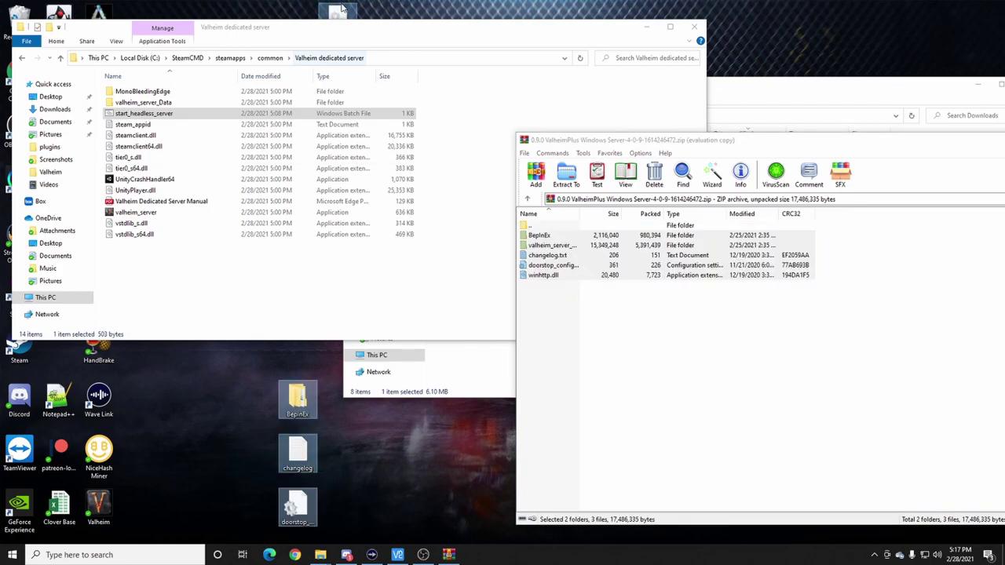
mouse_move(338, 549)
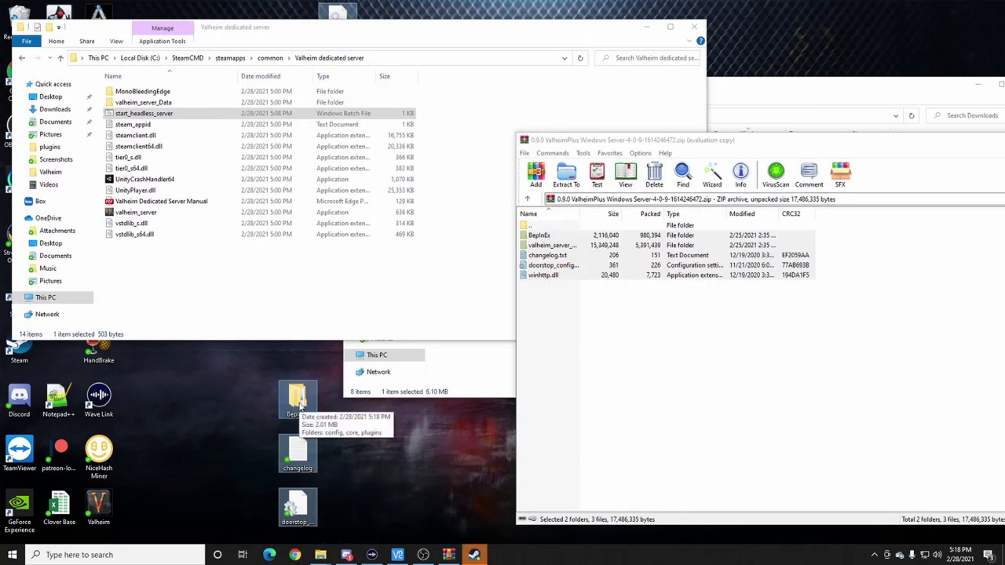
left_click_drag(299, 407, 242, 289)
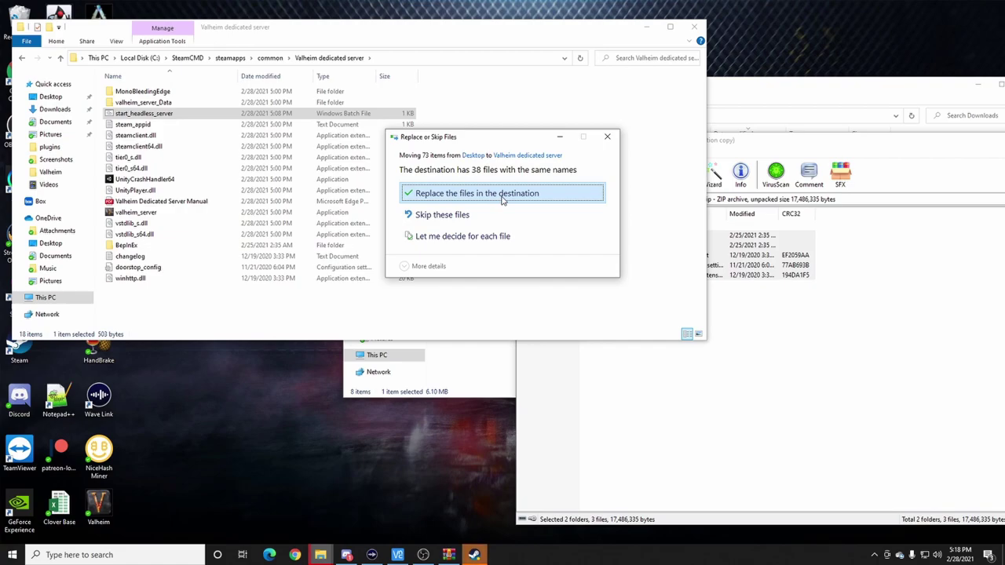
left_click(502, 196)
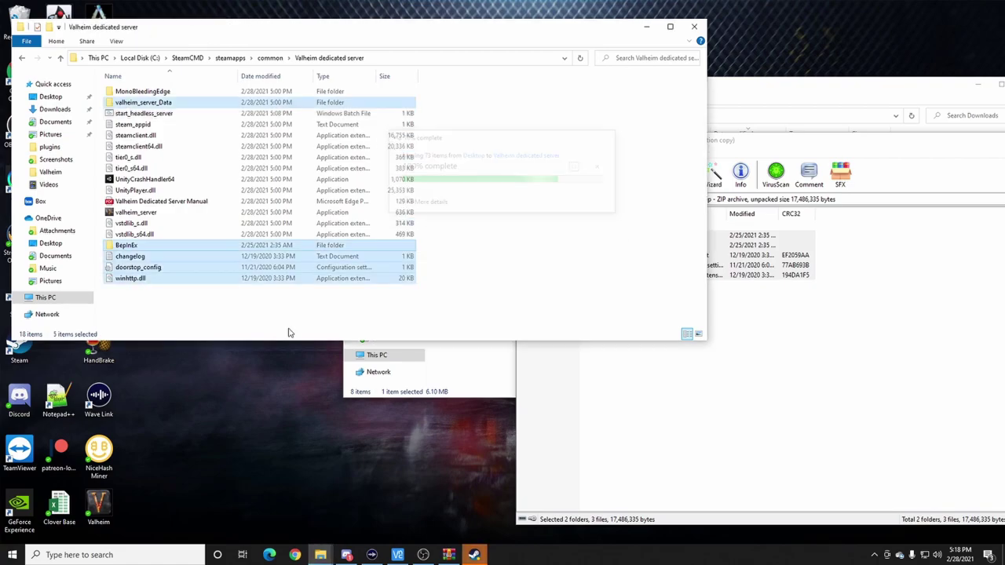
left_click(137, 247)
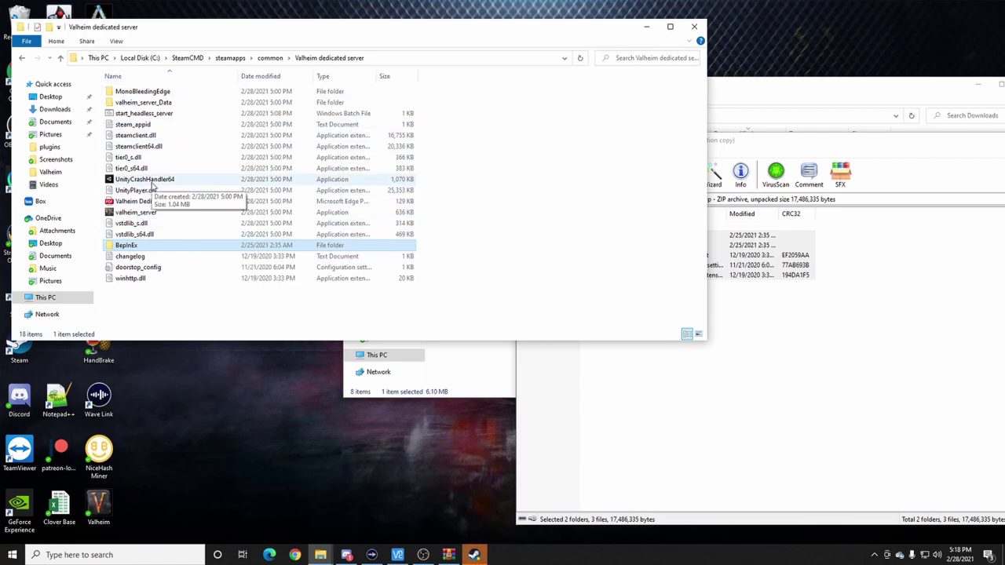
- Open BepInEx\config and edit valheim_plus.cfg with Notepad++
double_click(127, 246)
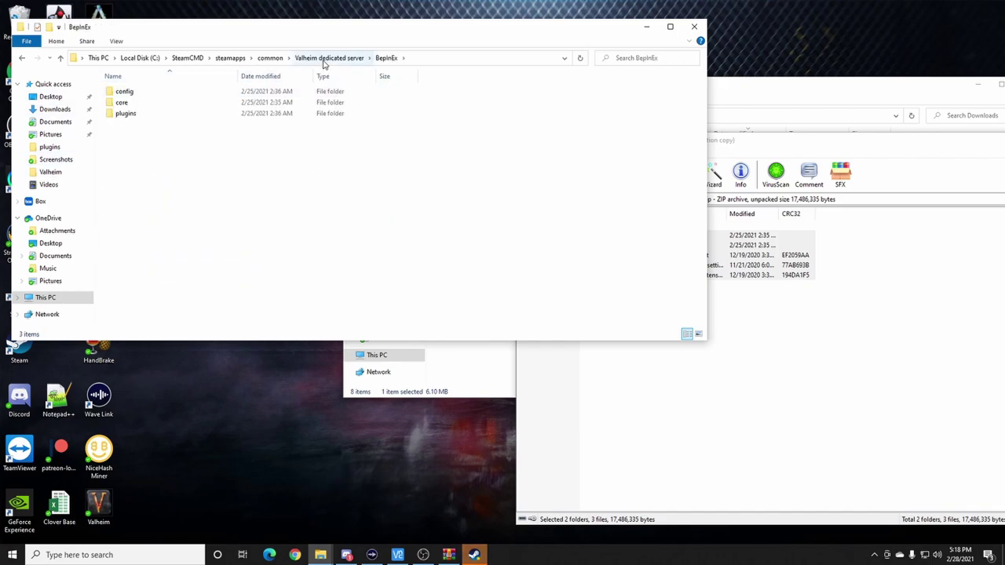
double_click(124, 92)
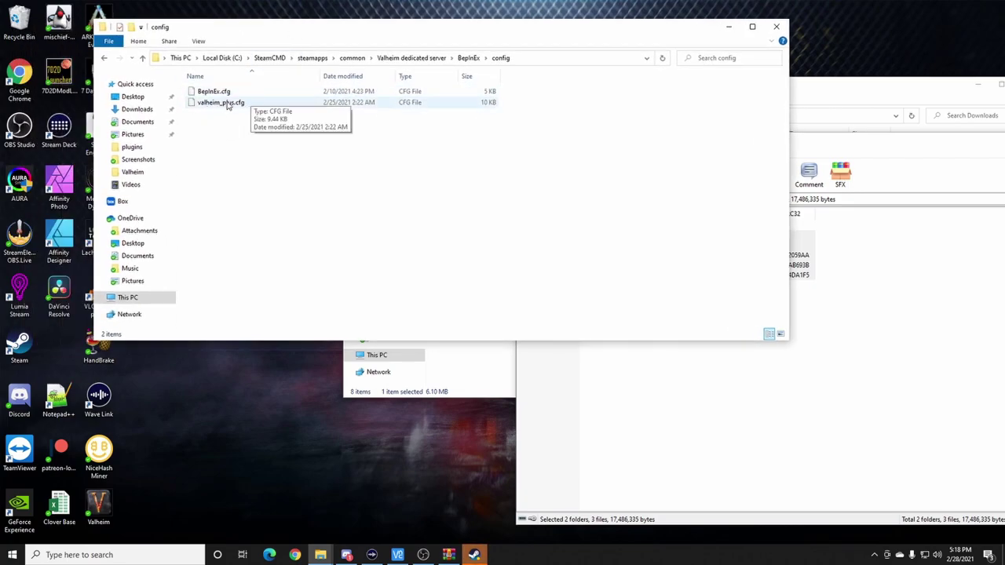
right_click(224, 105)
left_click(254, 145)
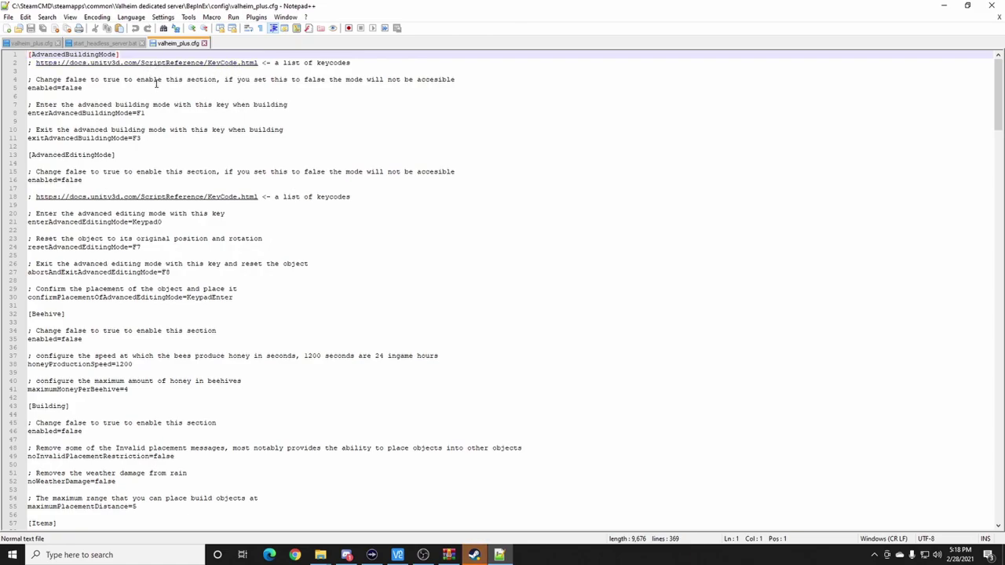
scroll(273, 186, "down", 1)
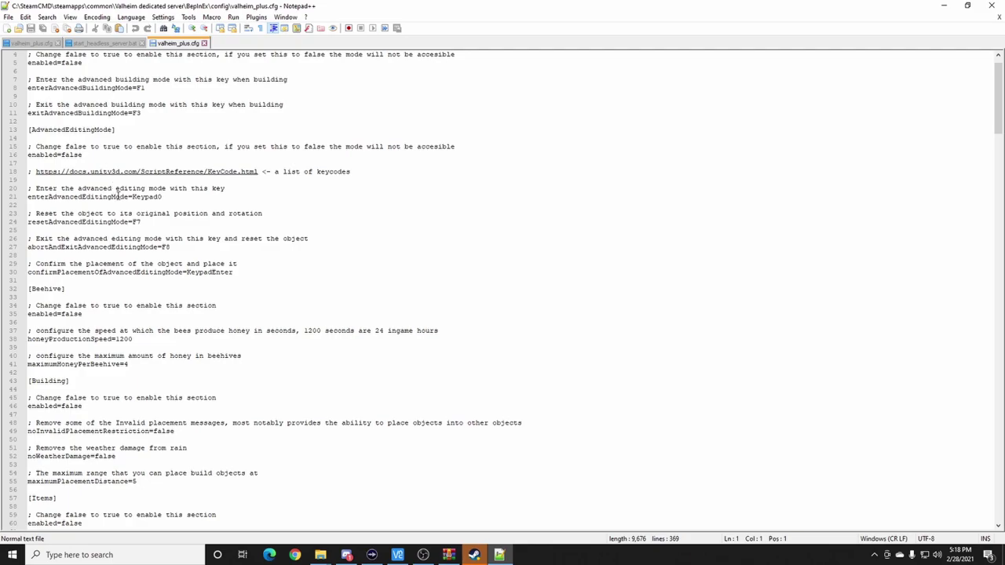
scroll(264, 262, "down", 1)
scroll(265, 262, "down", 1)
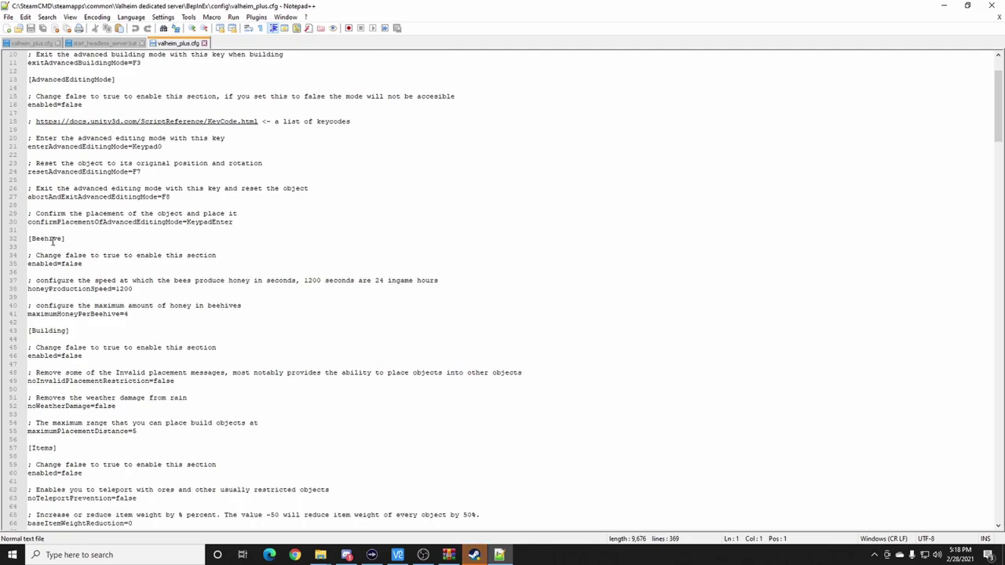
scroll(54, 242, "down", 1)
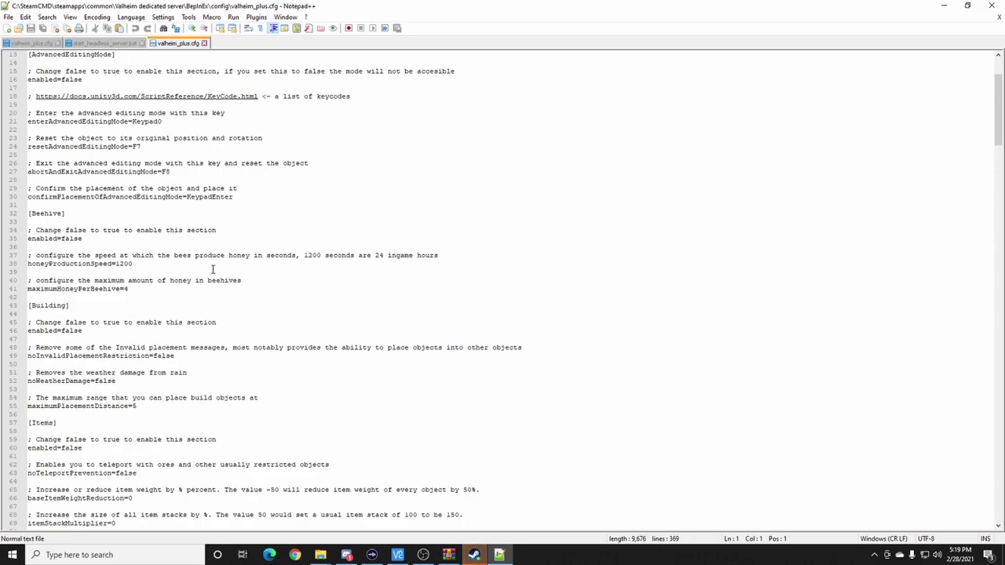
scroll(157, 307, "down", 1)
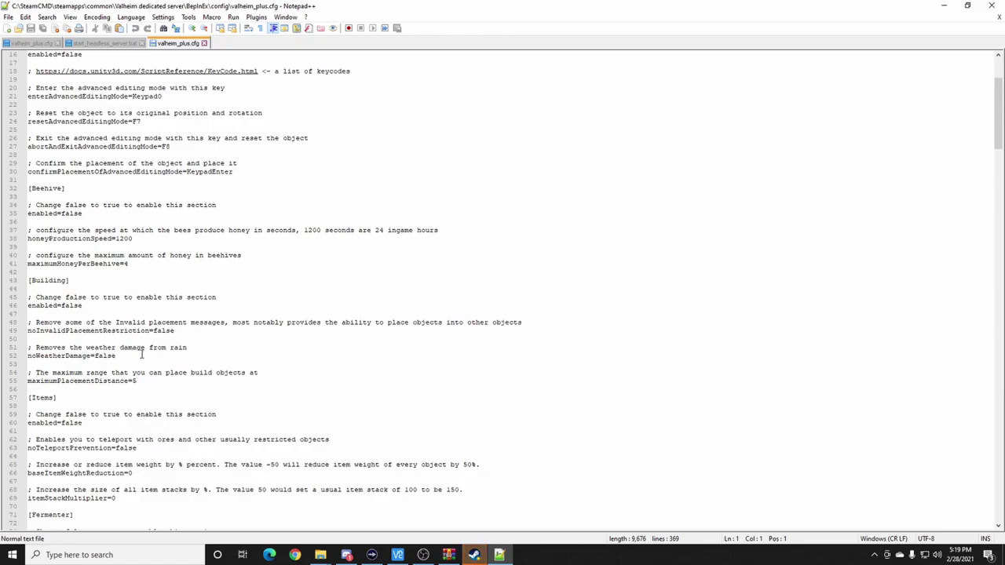
scroll(157, 357, "down", 2)
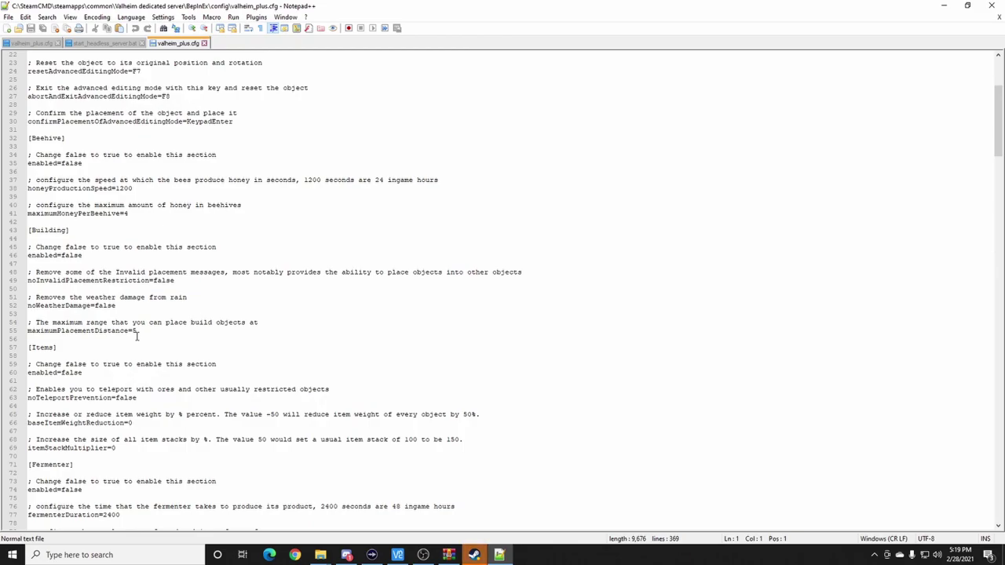
scroll(137, 334, "down", 2)
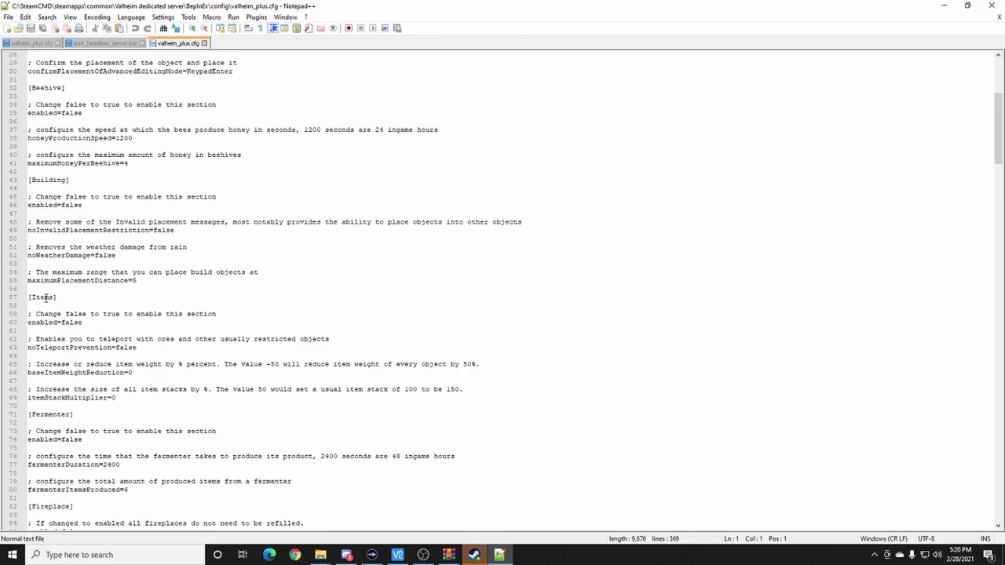
scroll(47, 299, "down", 1)
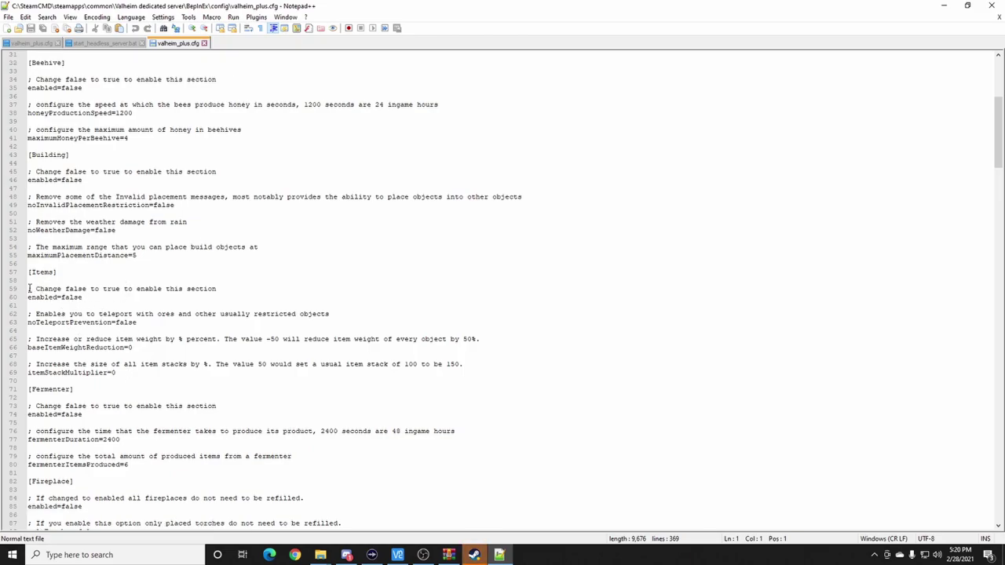
- Change the Items section's enabled value from false to 'ture'
left_click_drag(30, 289, 101, 297)
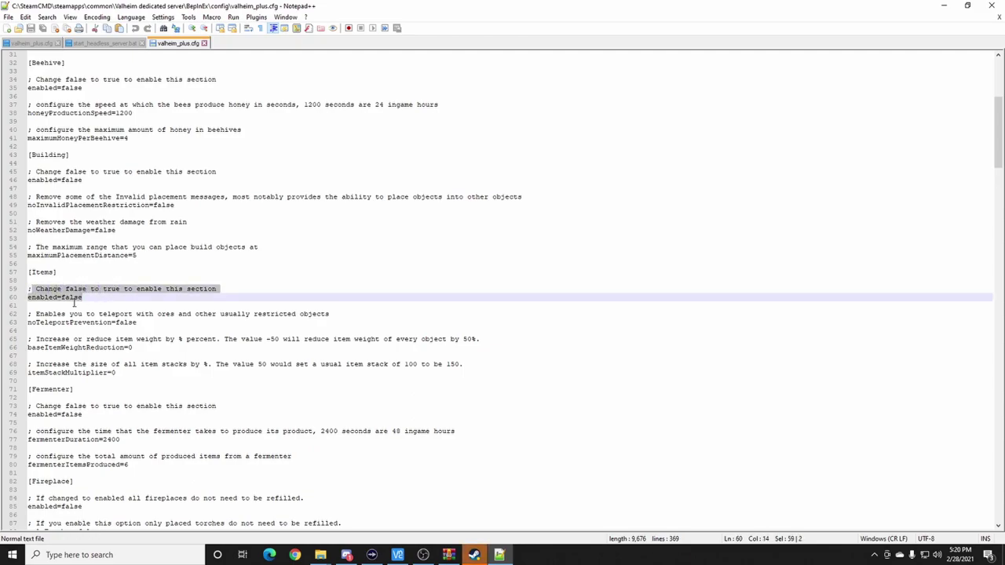
left_click(74, 299)
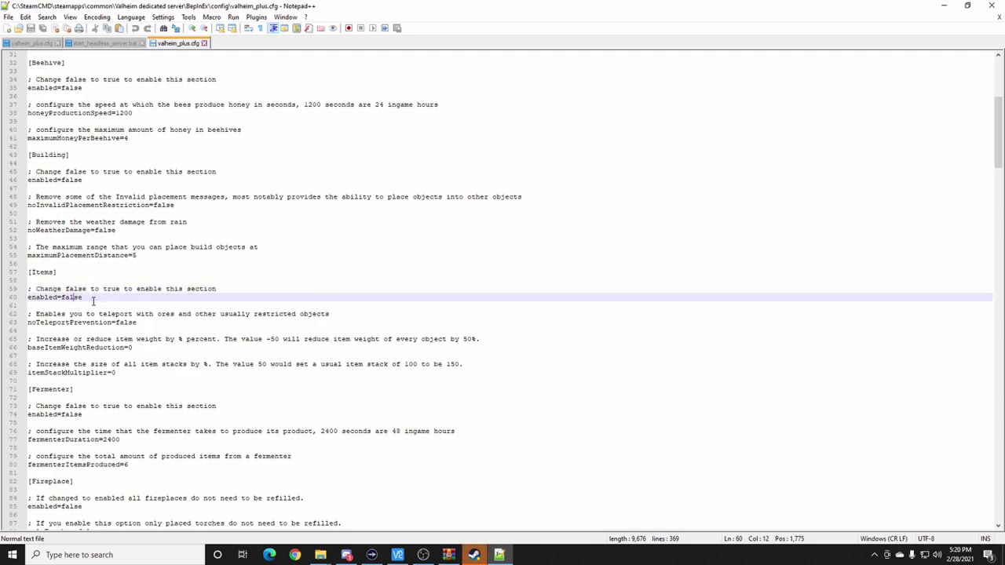
left_click(82, 298)
key("BackSpace")
key("BackSpace")
key("BackSpace")
key("BackSpace")
key("BackSpace")
type("ture")
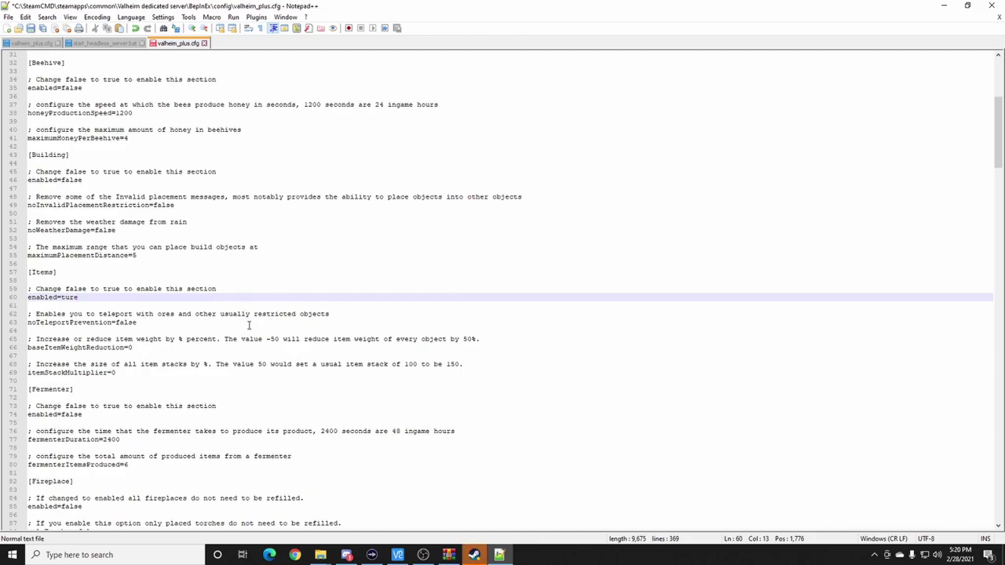
- Set noTeleportPrevention to true
left_click(147, 325)
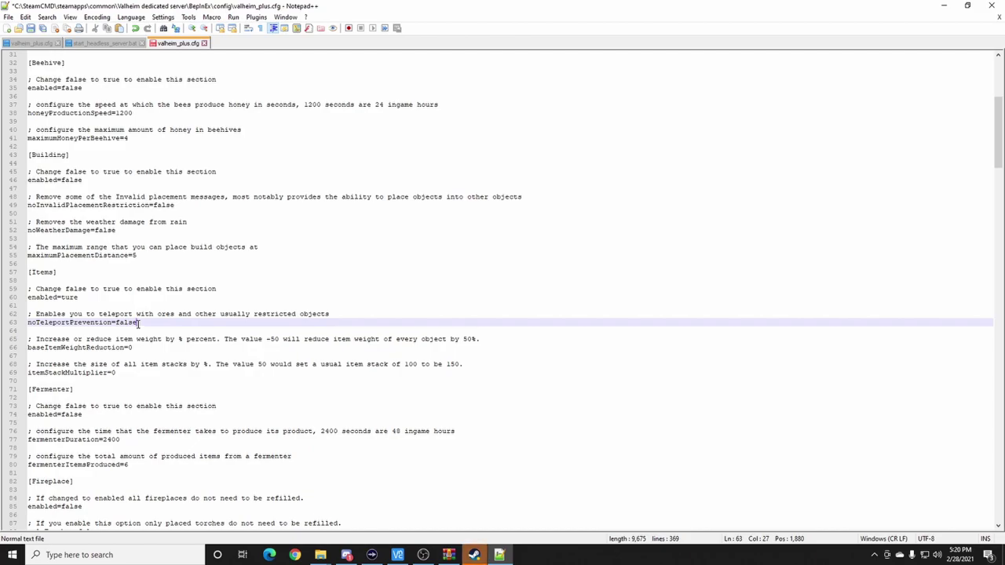
type("ture")
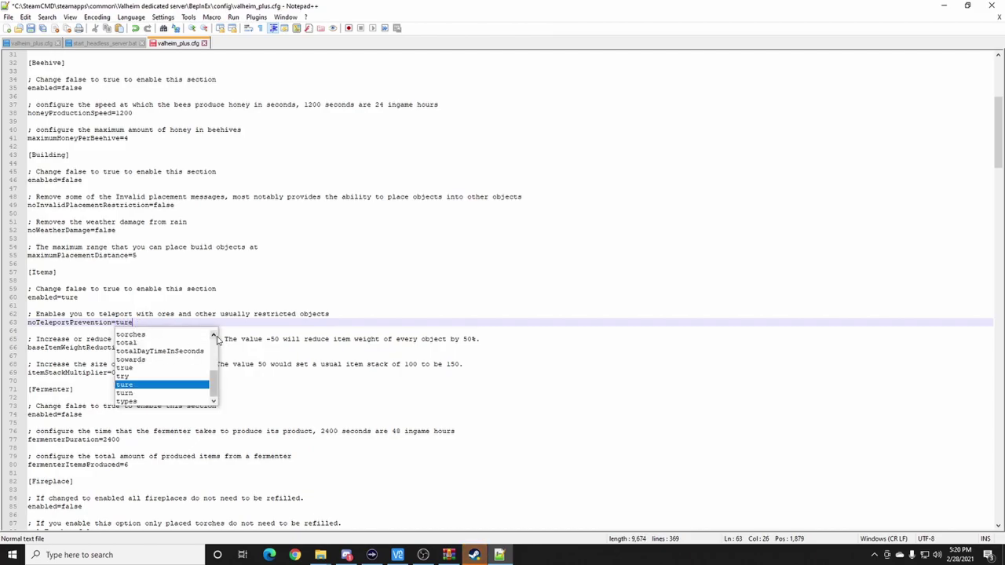
key("BackSpace")
type("r")
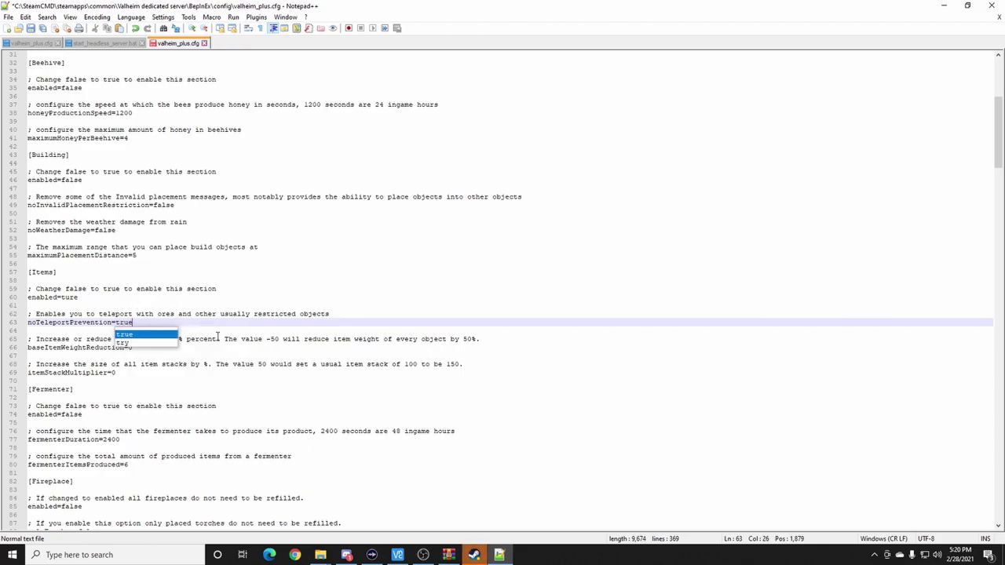
left_click(234, 332)
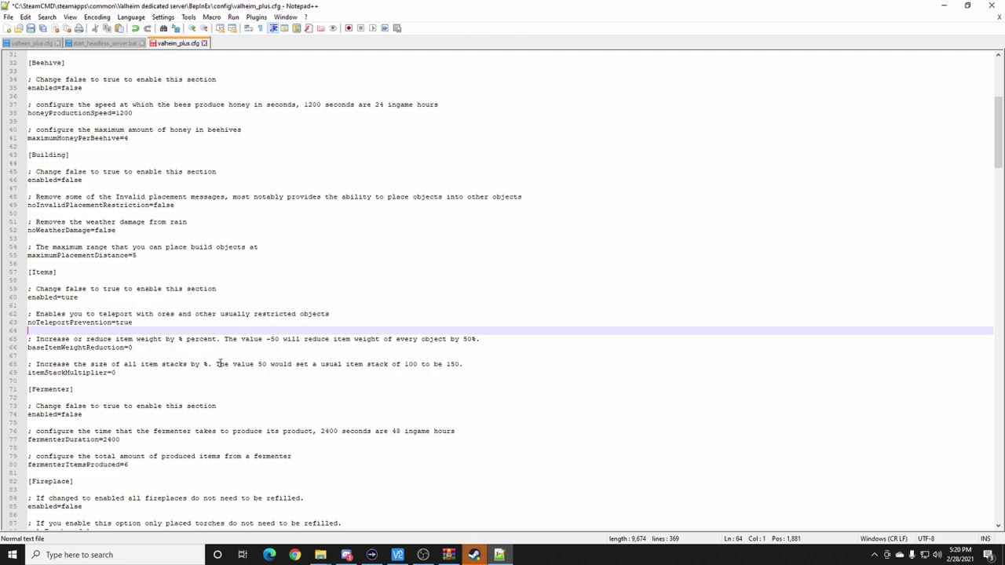
- Set itemStackMultiplier to 200
left_click(118, 373)
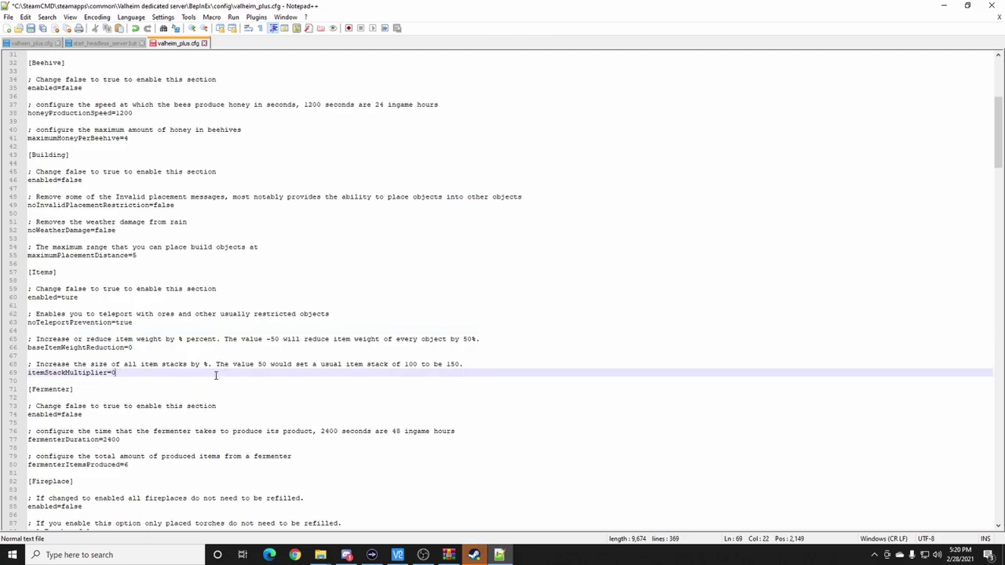
type("200")
left_click(119, 374)
scroll(153, 376, "down", 1)
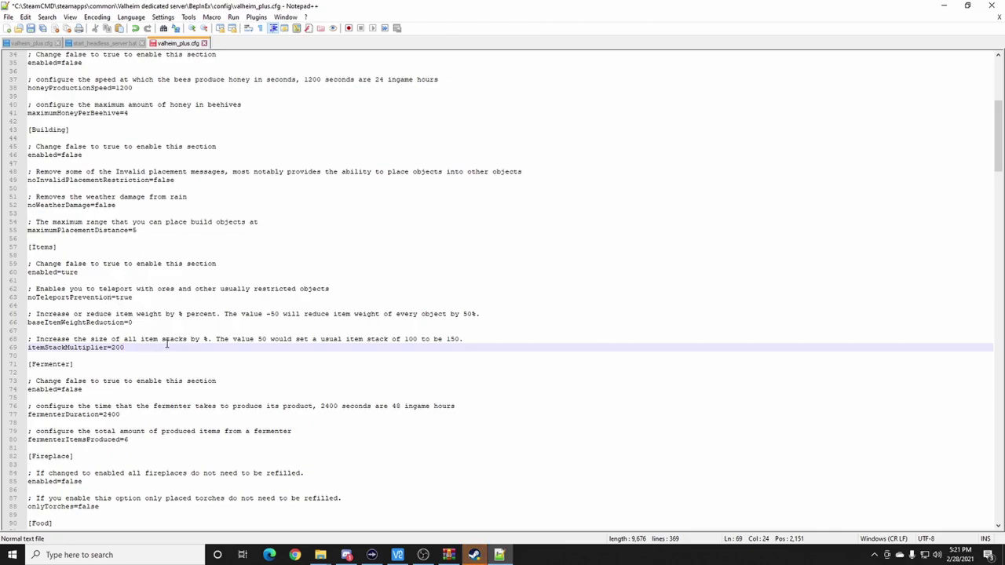
scroll(174, 357, "down", 1)
scroll(76, 395, "down", 2)
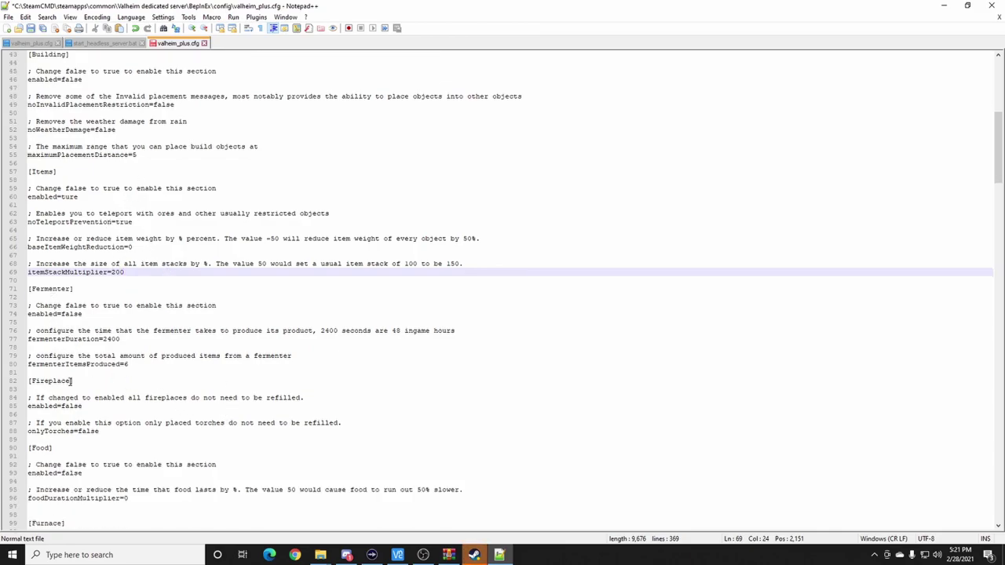
scroll(78, 412, "down", 2)
scroll(79, 412, "down", 5)
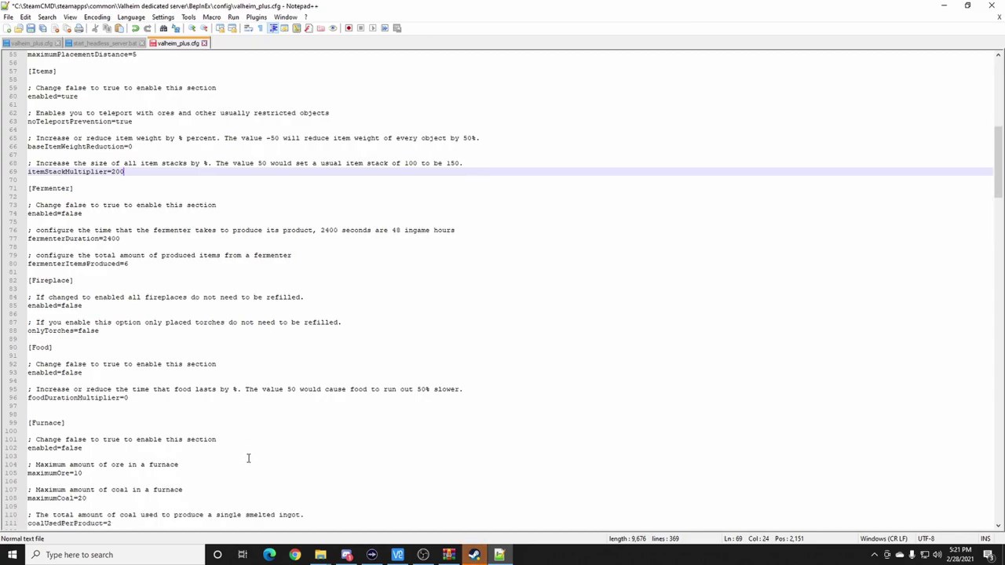
scroll(133, 375, "down", 4)
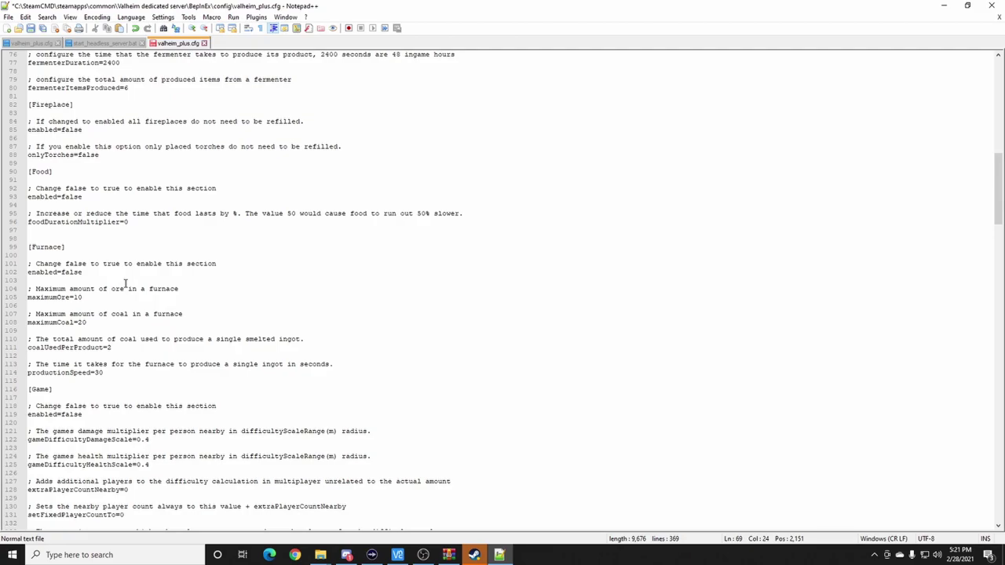
scroll(118, 377, "down", 4)
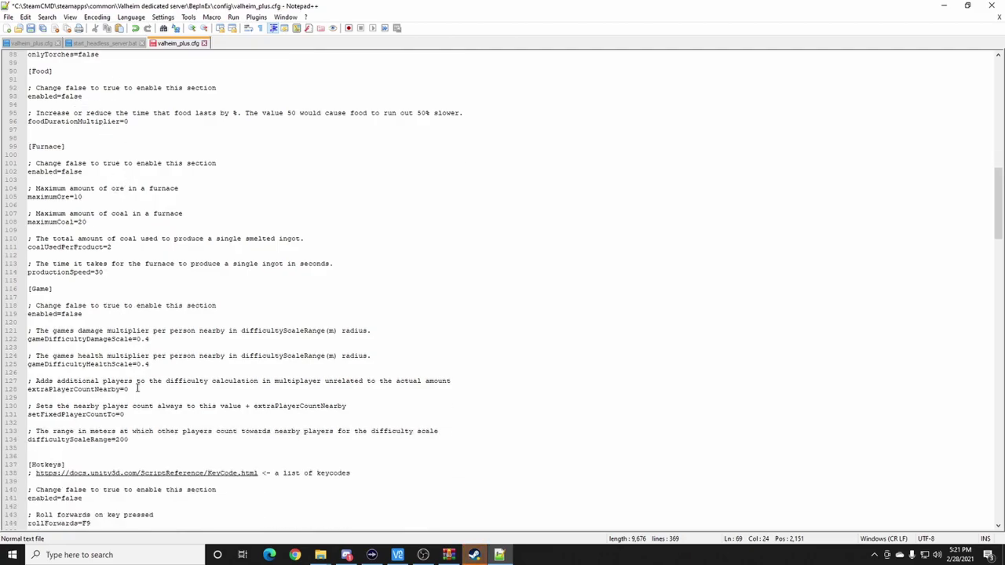
scroll(148, 391, "down", 2)
scroll(148, 390, "down", 1)
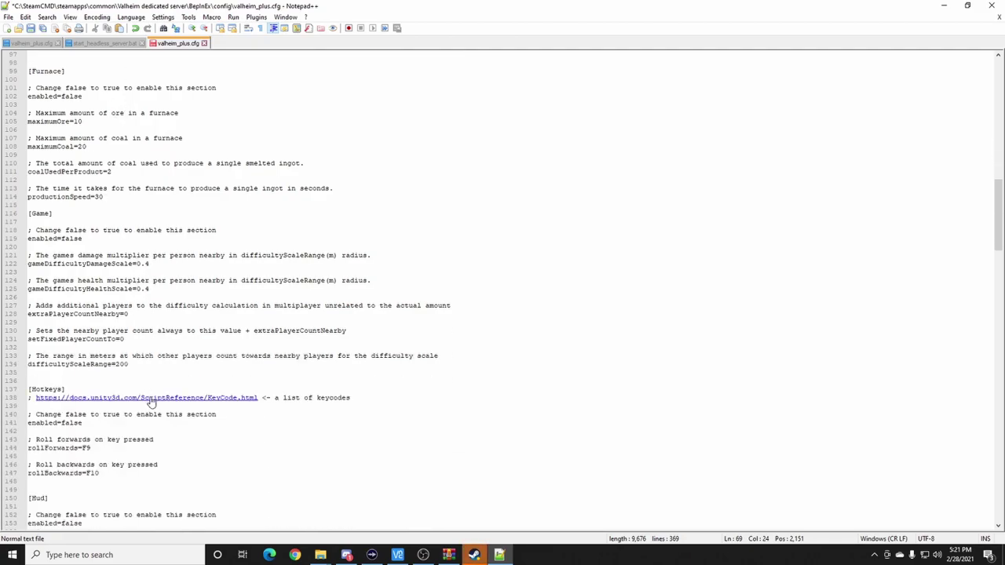
scroll(157, 369, "down", 12)
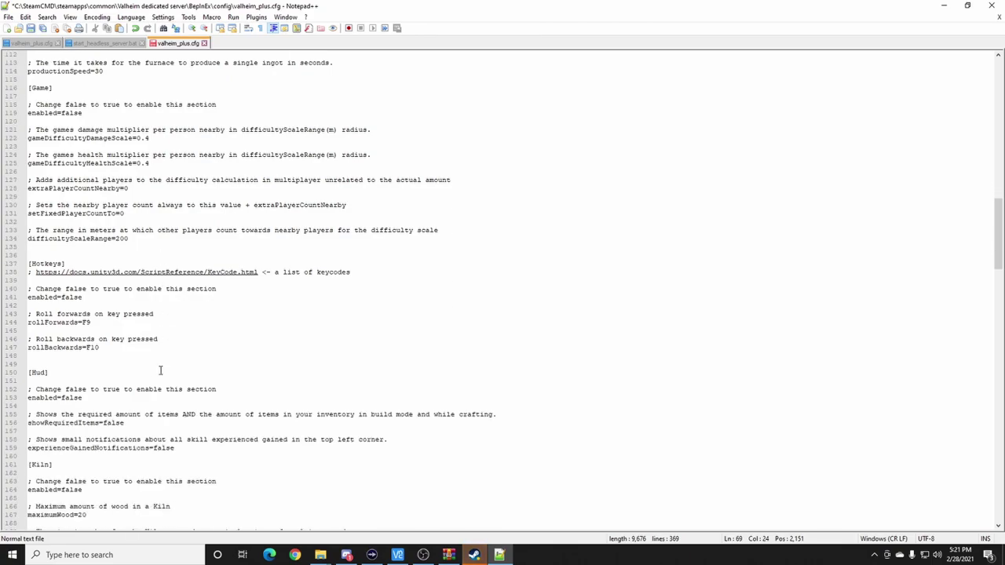
scroll(151, 385, "down", 9)
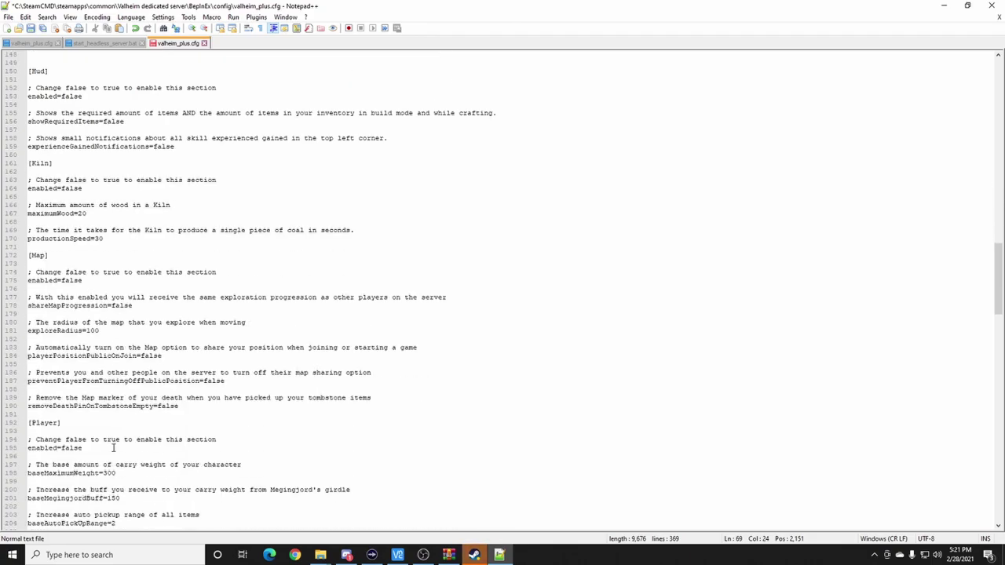
scroll(92, 473, "down", 5)
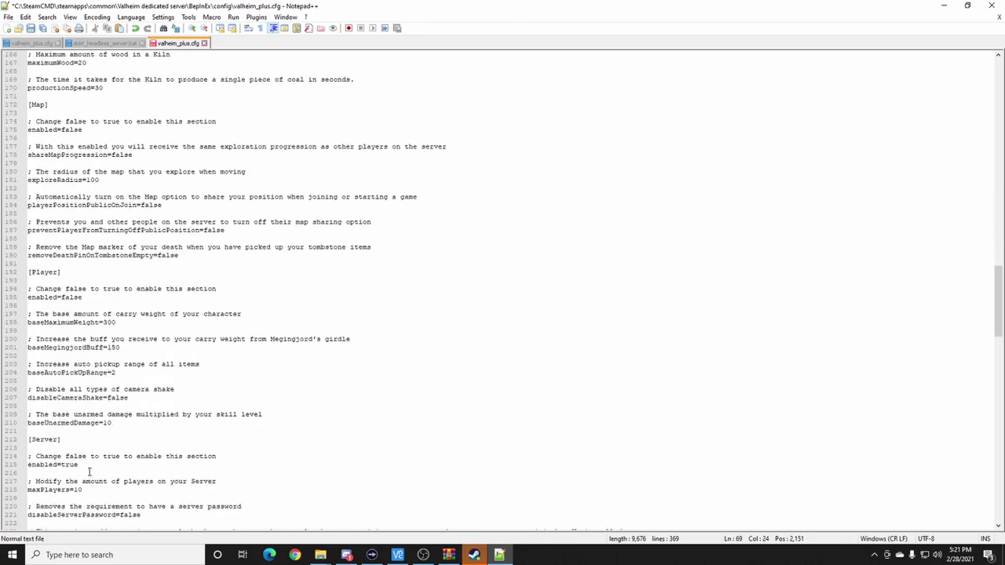
scroll(61, 448, "down", 2)
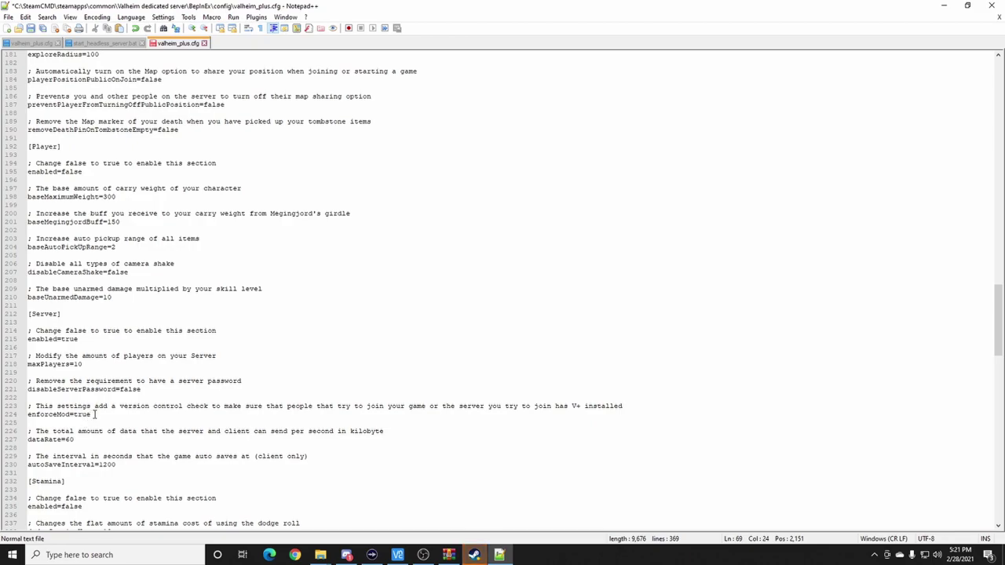
- Change the Server section's enforceMod value from true to 'flase'
left_click_drag(36, 406, 109, 414)
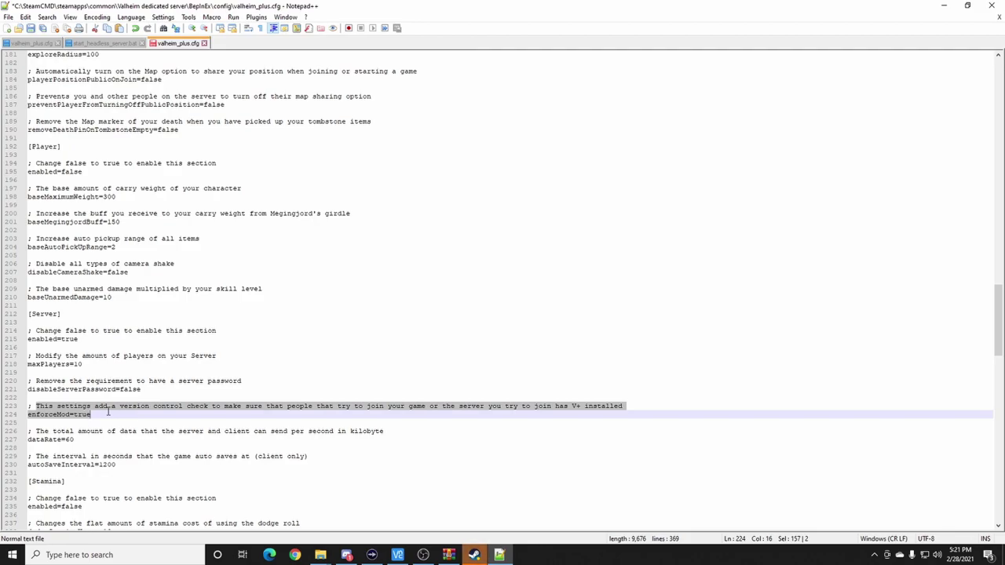
left_click(96, 413)
key("BackSpace")
key("BackSpace")
key("BackSpace")
type("flas")
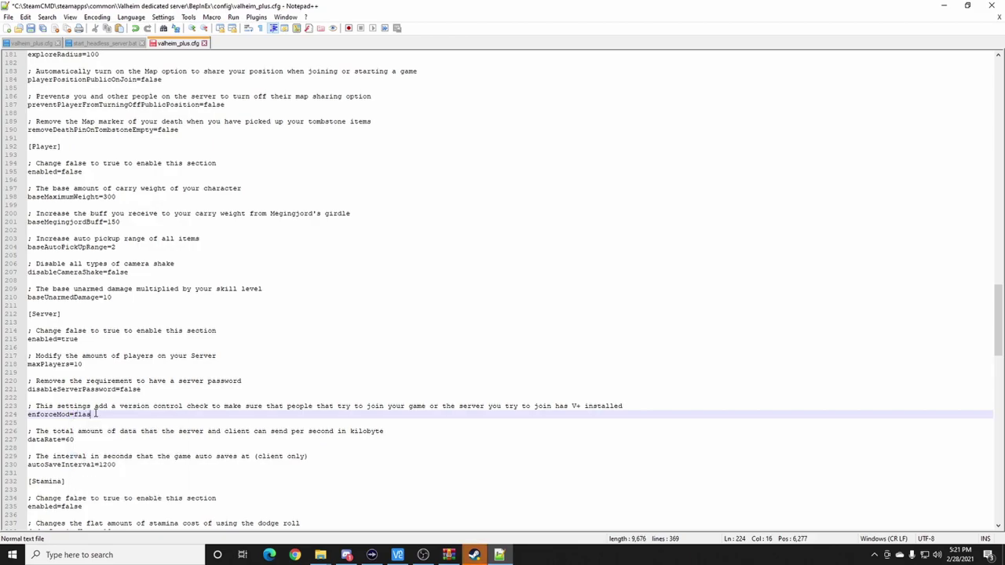
left_click(98, 408)
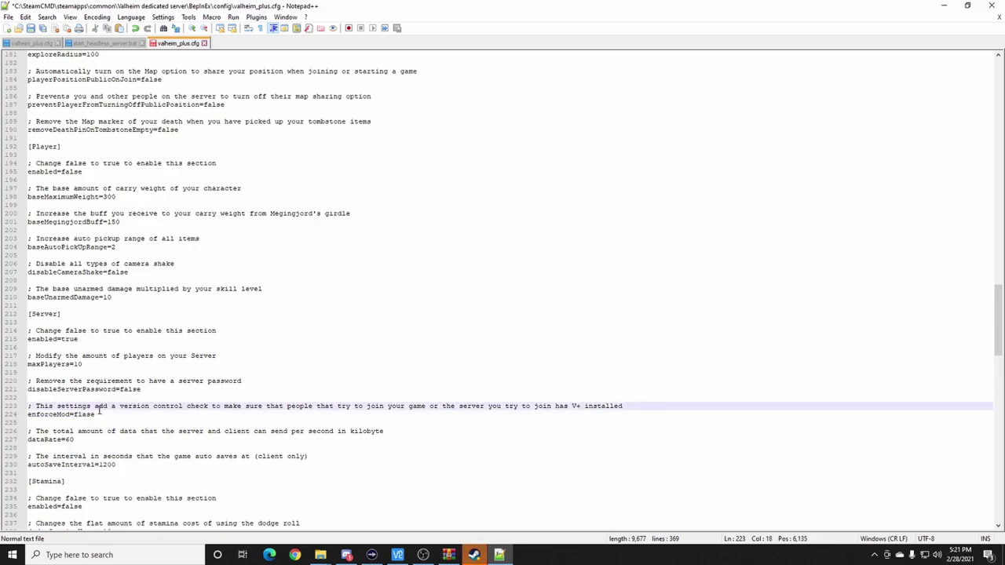
left_click(95, 414)
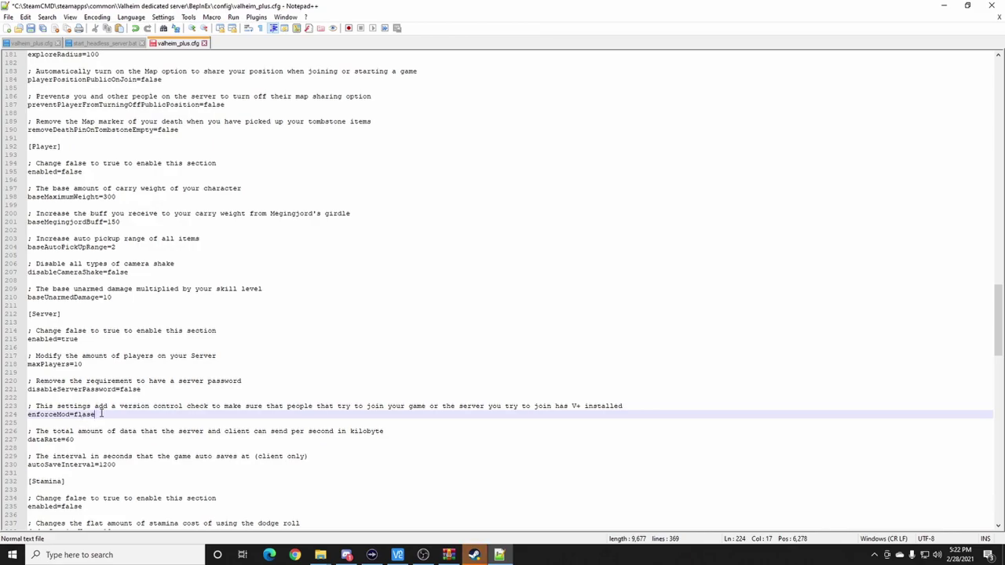
left_click_drag(95, 414, 75, 420)
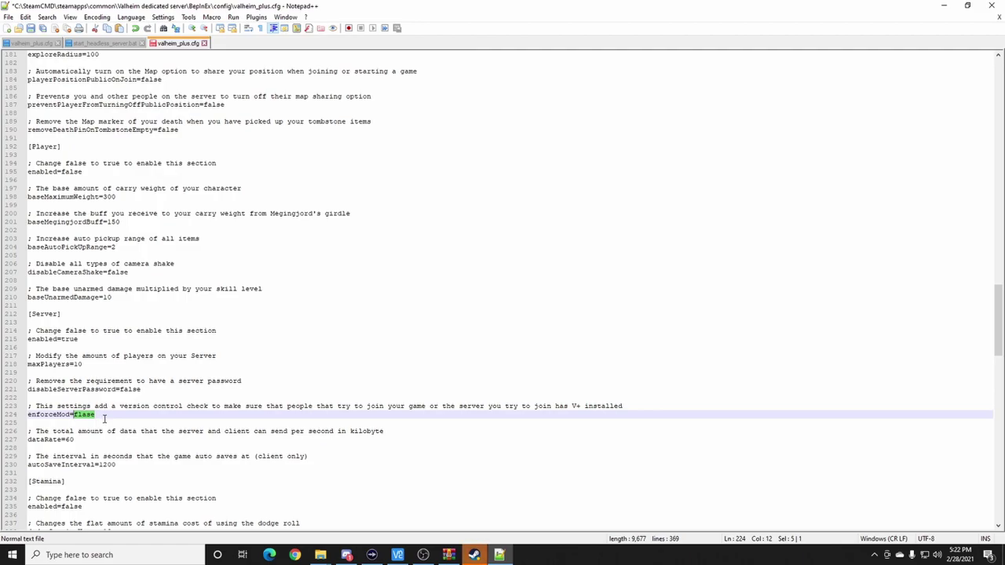
left_click(95, 417)
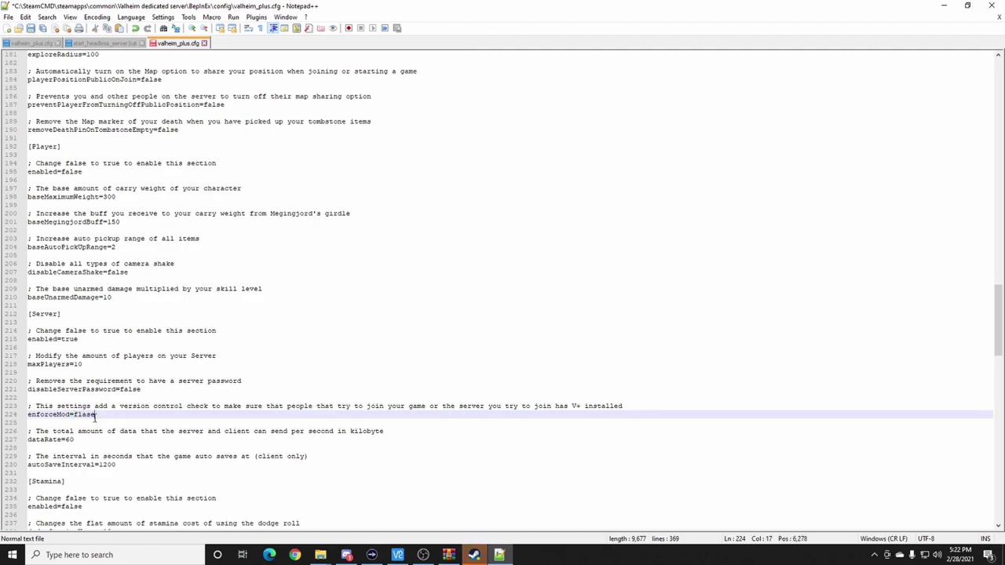
- Bookmark the enforceMod lines and save valheim_plus.cfg
left_click_drag(36, 407, 73, 415)
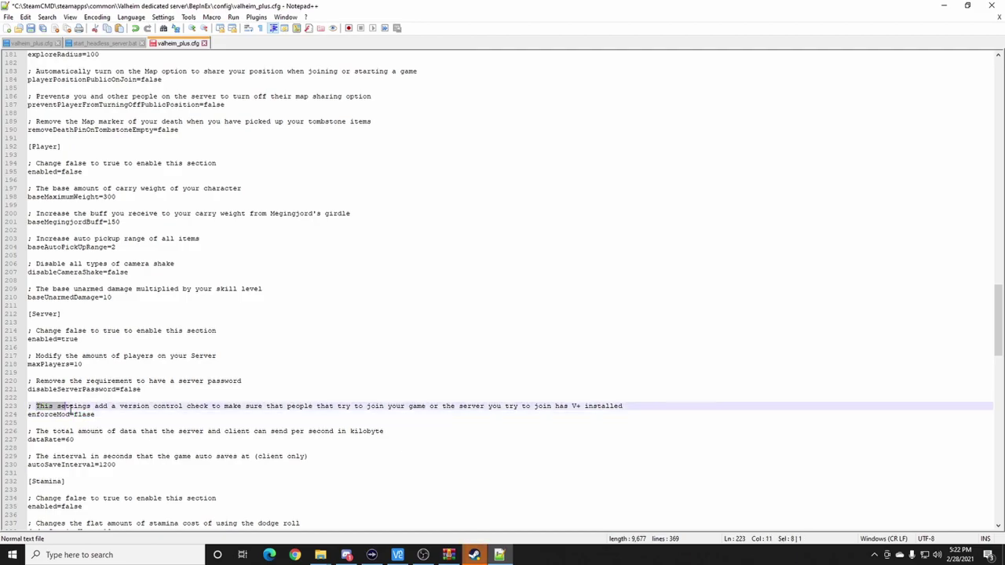
left_click(54, 314)
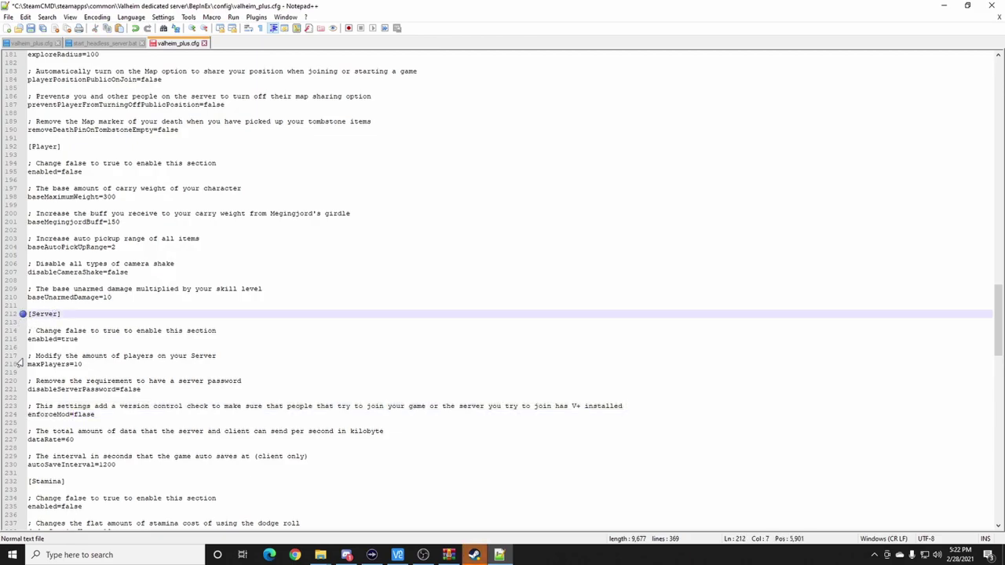
left_click(23, 415)
left_click(22, 407)
left_click(44, 29)
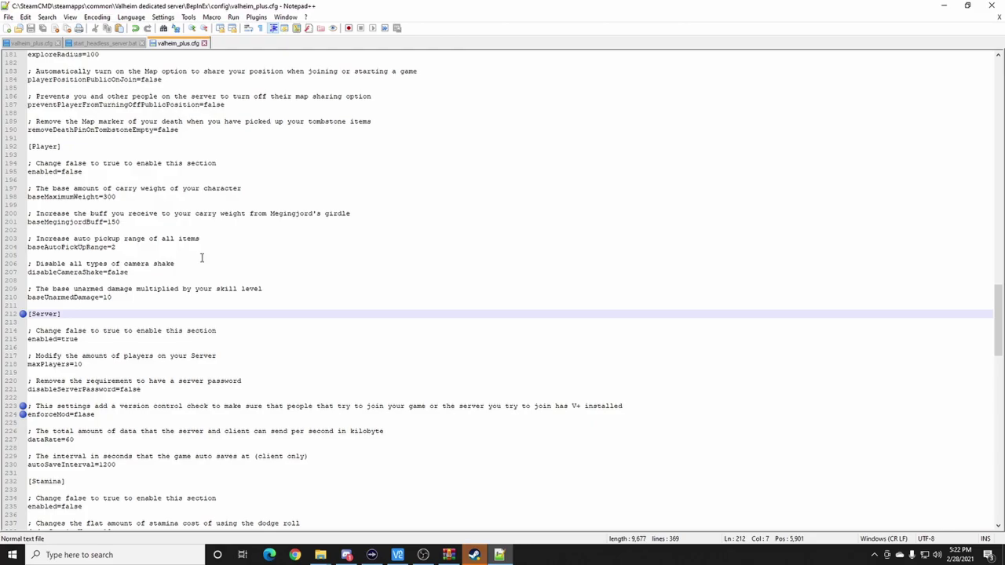
scroll(157, 427, "up", 3)
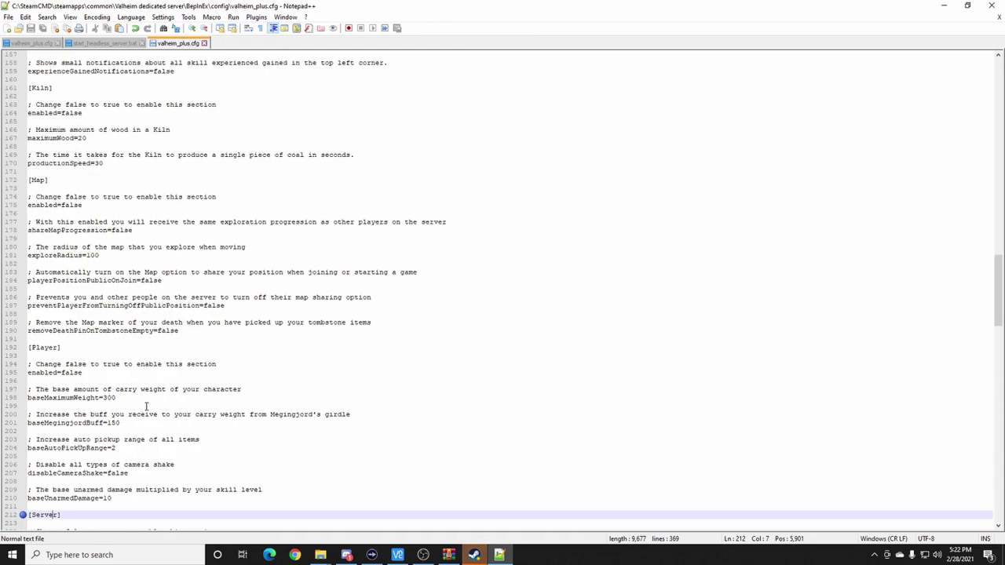
scroll(146, 406, "up", 3)
scroll(138, 307, "down", 11)
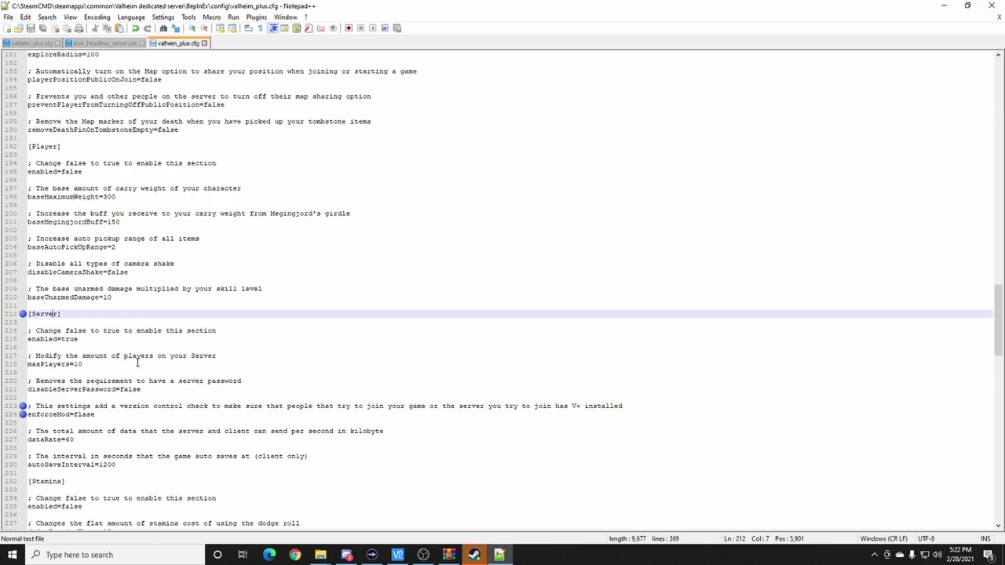
- Close Notepad++, the config folder and server archive, then open the ValheimPlus Windows Client zip
left_click(991, 5)
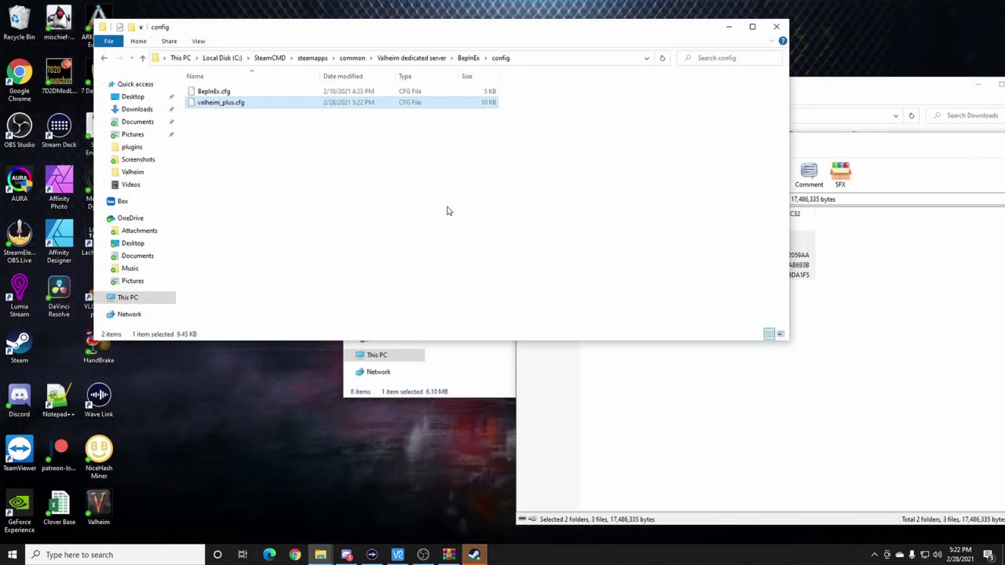
left_click(777, 27)
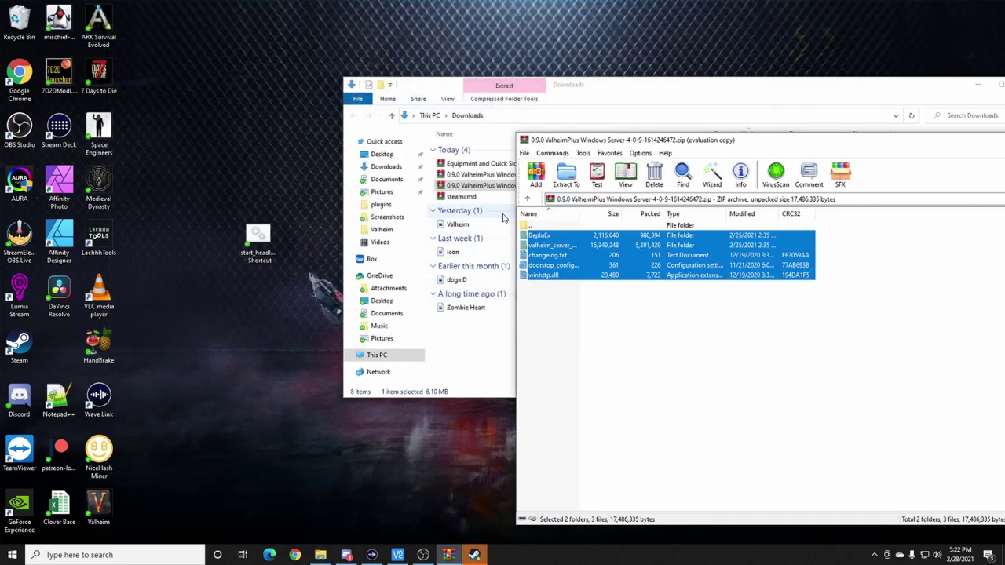
left_click_drag(785, 142, 502, 148)
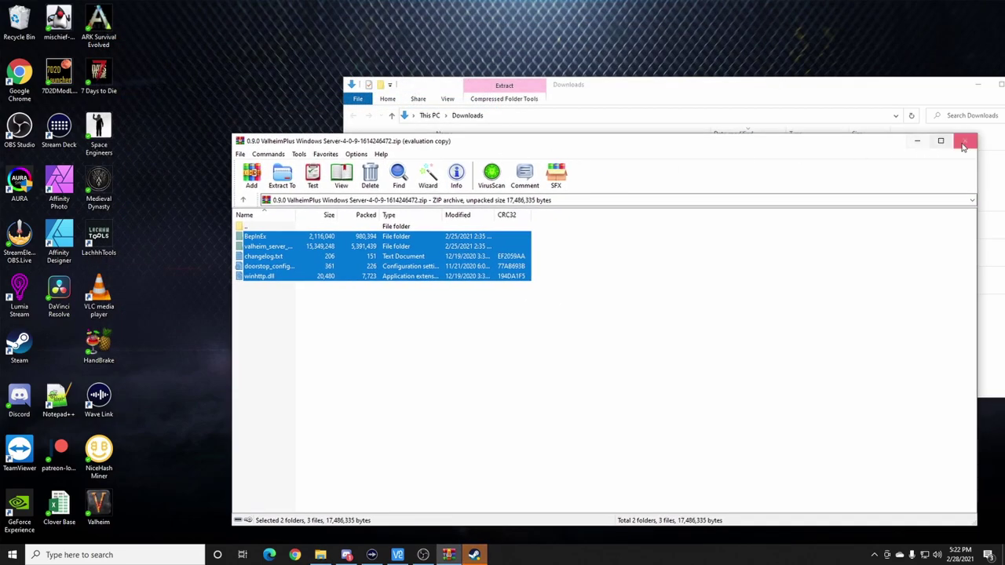
left_click(963, 141)
double_click(502, 175)
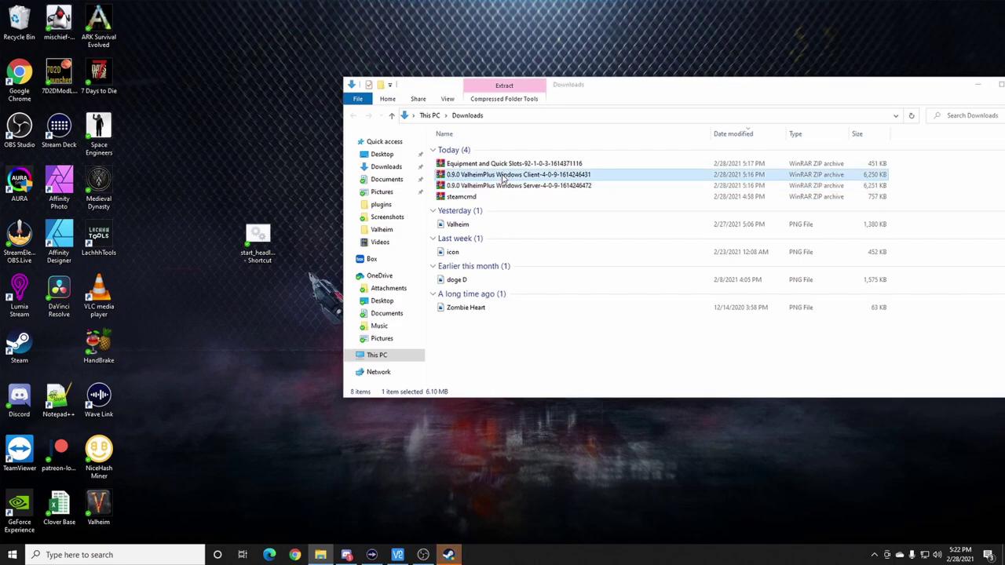
- Dismiss the WinRAR trial reminder and open Valheim's install folder through Steam's Browse local files
left_click(701, 109)
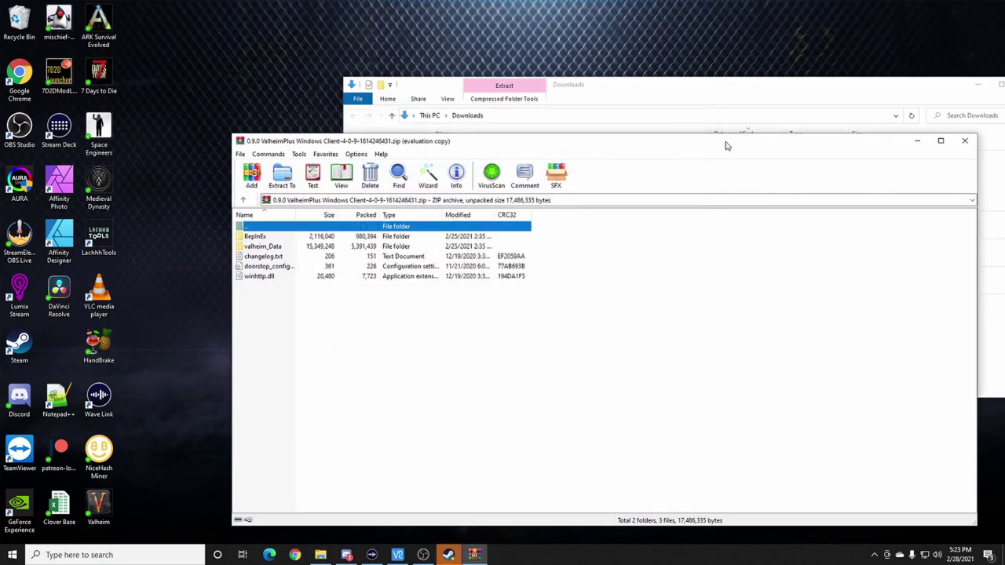
left_click_drag(729, 142, 840, 91)
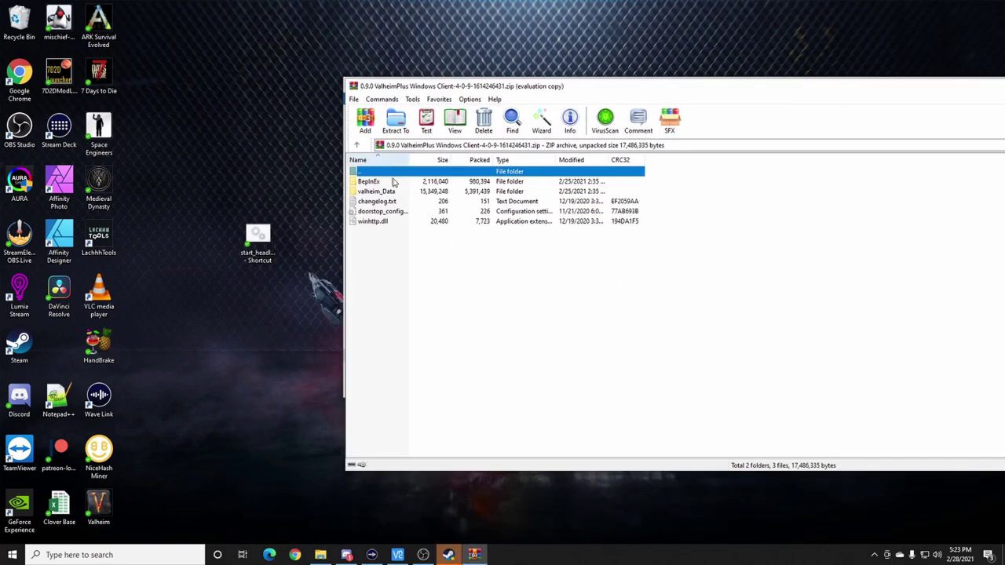
double_click(22, 346)
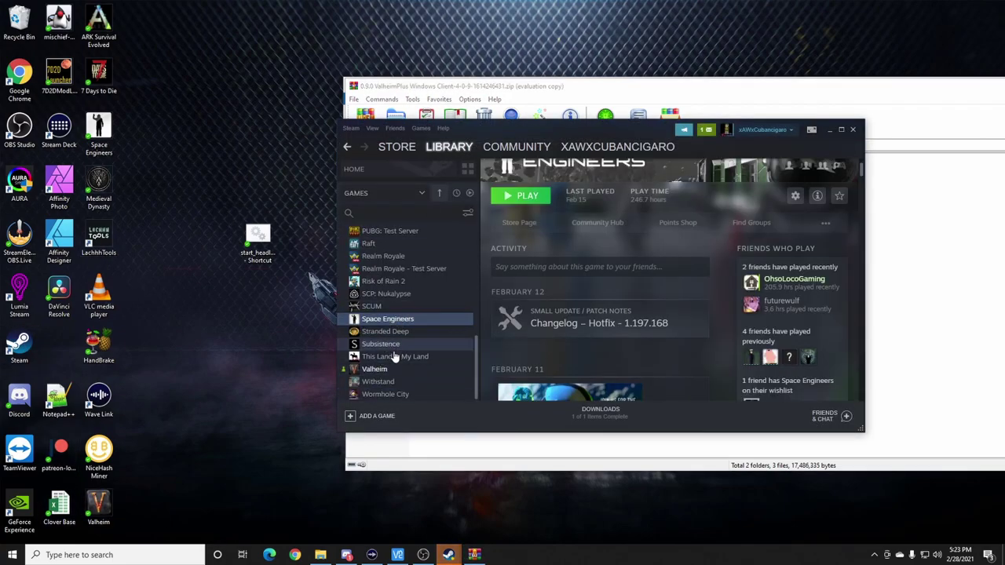
right_click(383, 367)
mouse_move(405, 348)
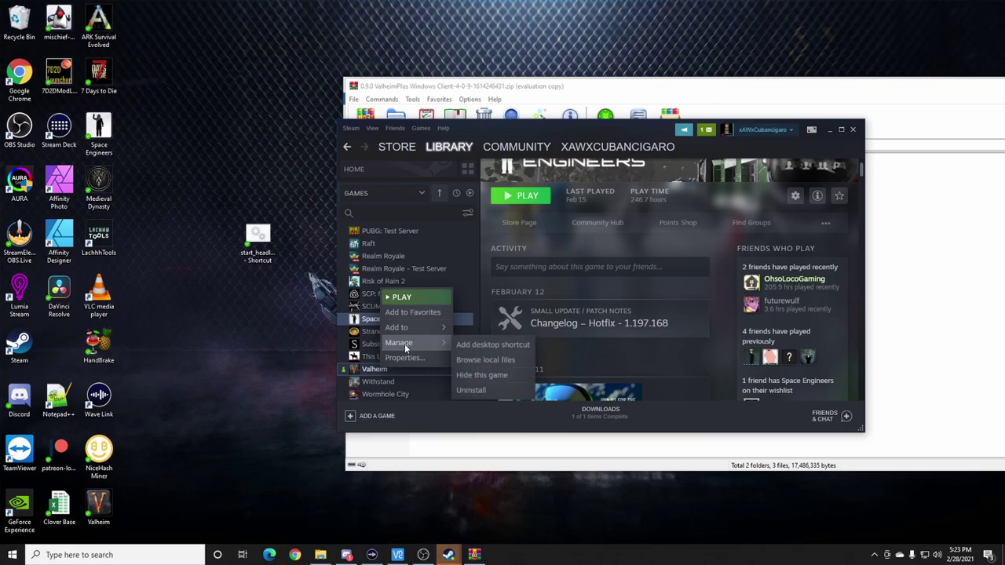
left_click(487, 360)
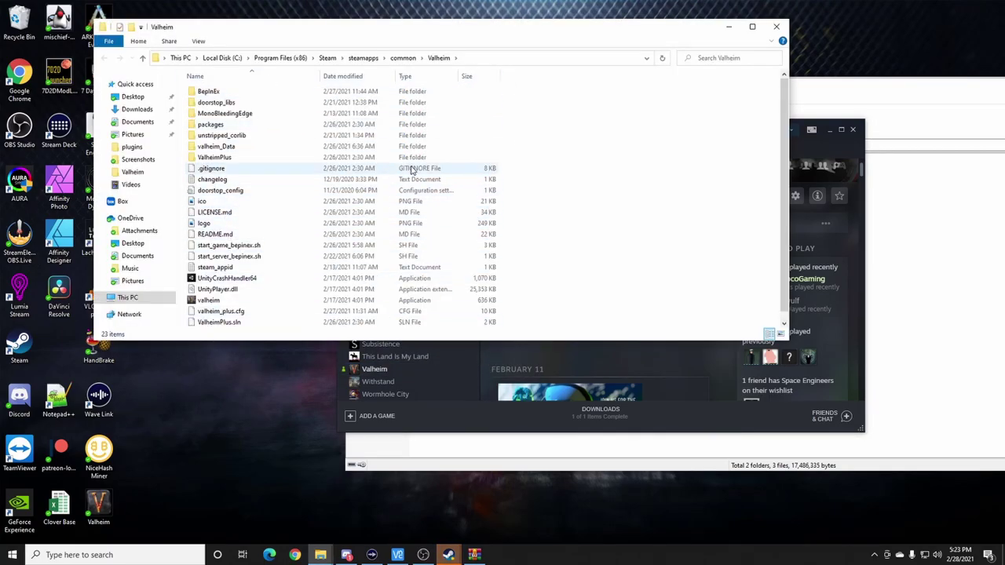
- Select all five ValheimPlus client entries in WinRAR, then close that archive
left_click(892, 105)
left_click_drag(374, 253, 393, 181)
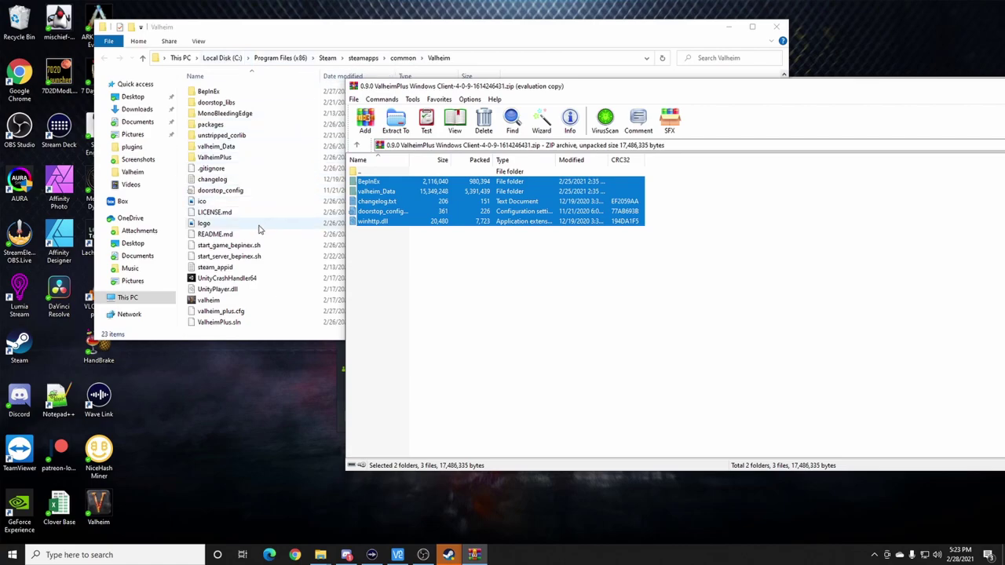
left_click_drag(805, 89, 658, 125)
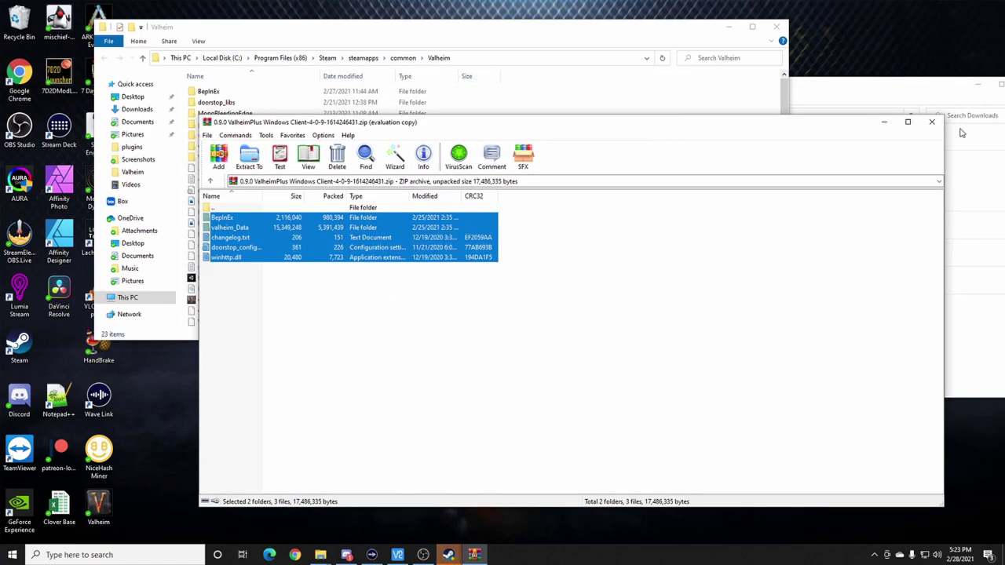
left_click(932, 121)
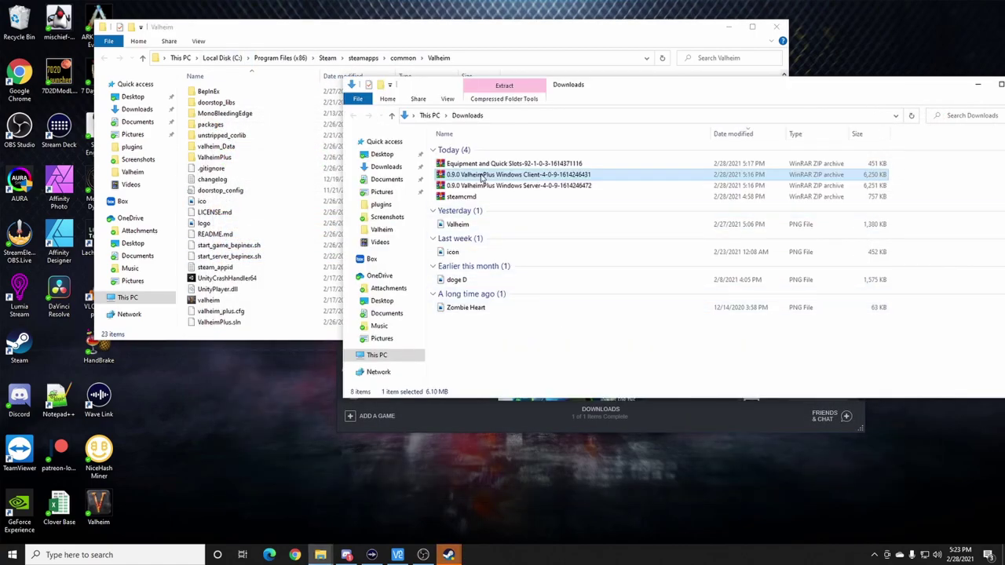
- Open the Equipment and Quick Slots zip beside the install folder and close the Downloads window
double_click(476, 164)
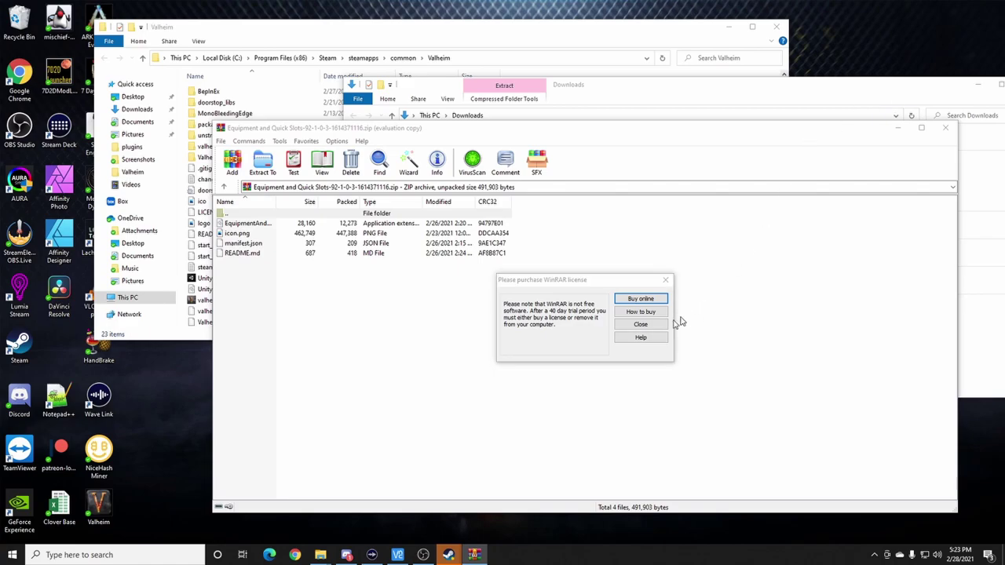
left_click(640, 325)
left_click(939, 84)
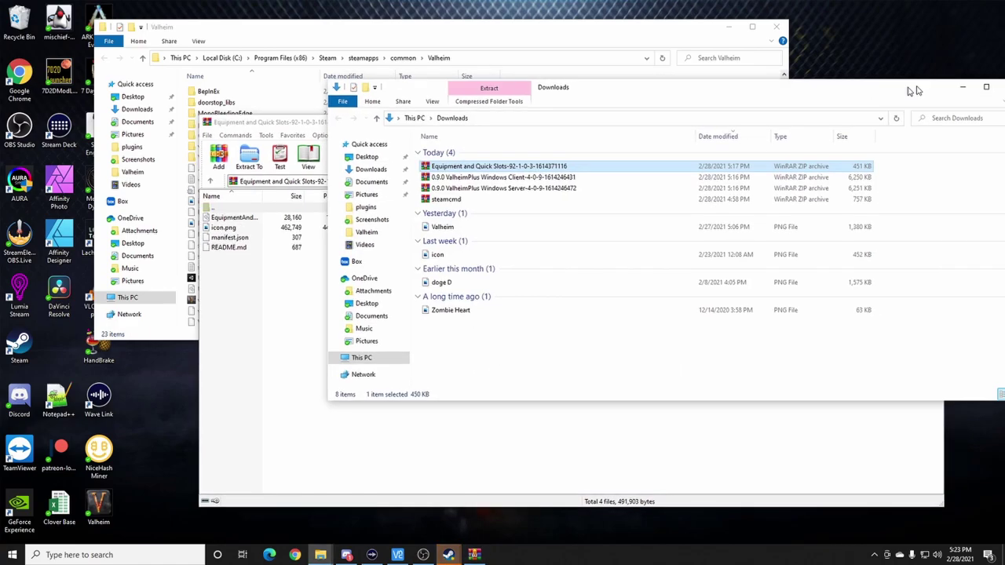
left_click_drag(939, 84, 889, 88)
left_click(967, 92)
left_click_drag(494, 124, 697, 123)
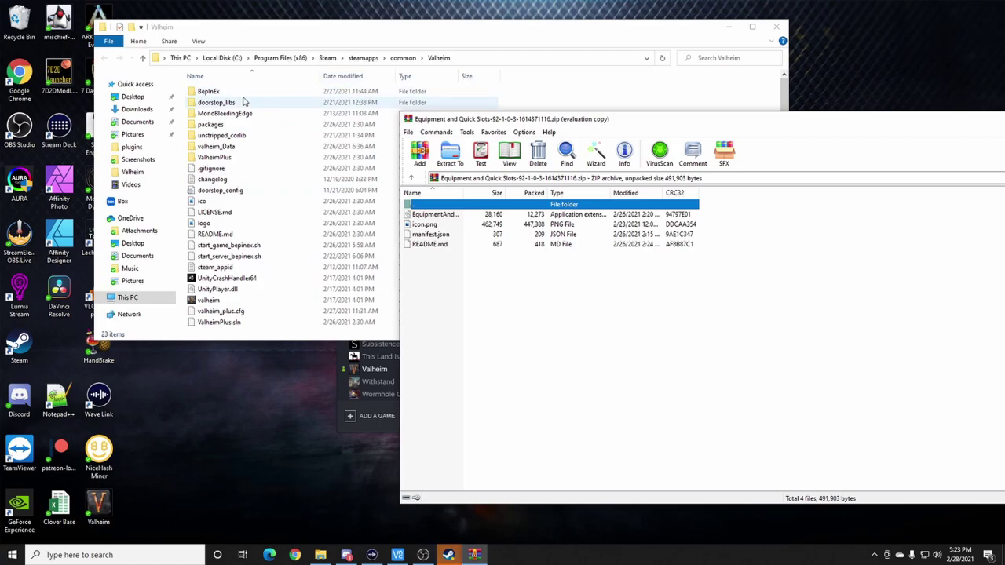
- Navigate to Valheim's BepInEx\plugins folder
double_click(209, 92)
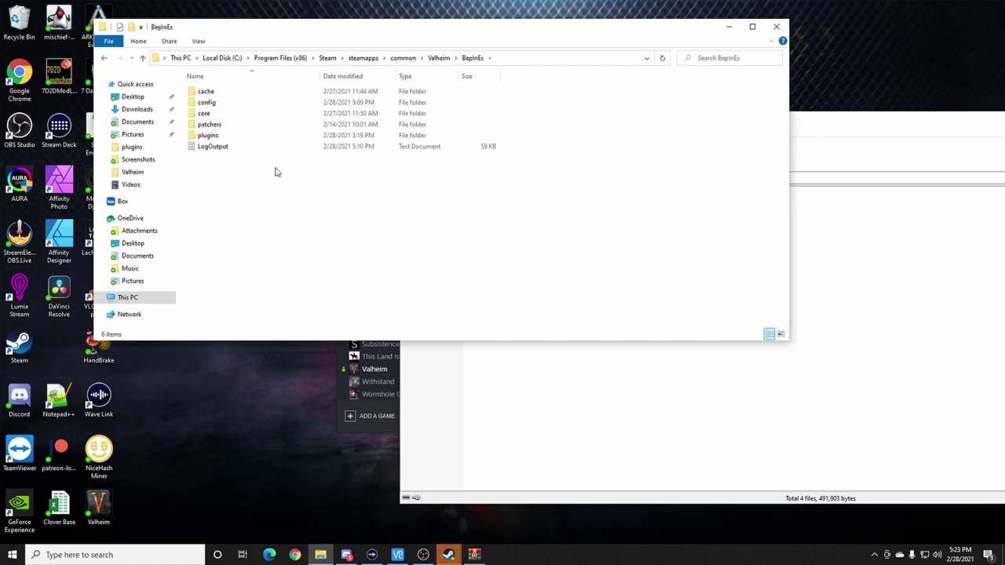
left_click(106, 58)
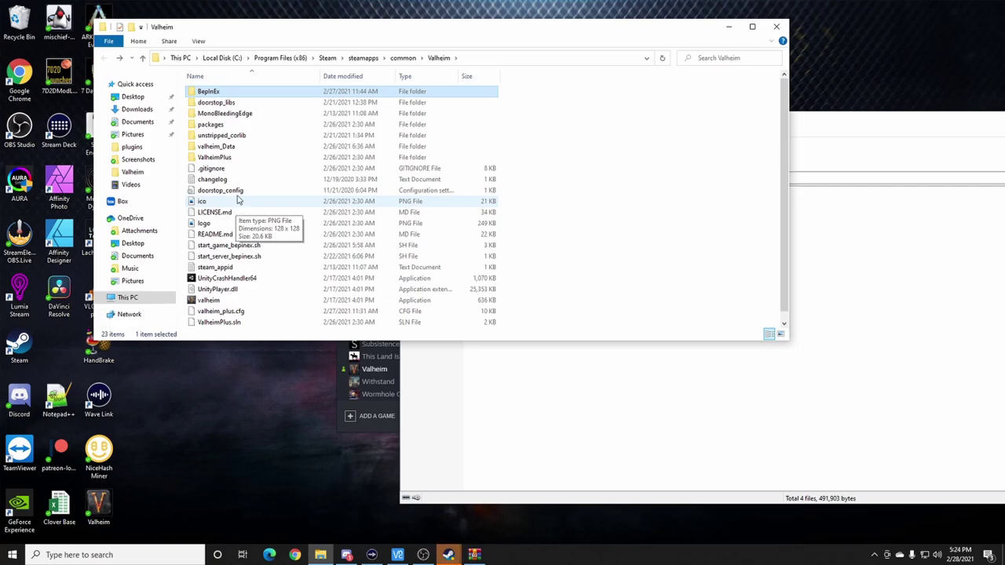
double_click(211, 93)
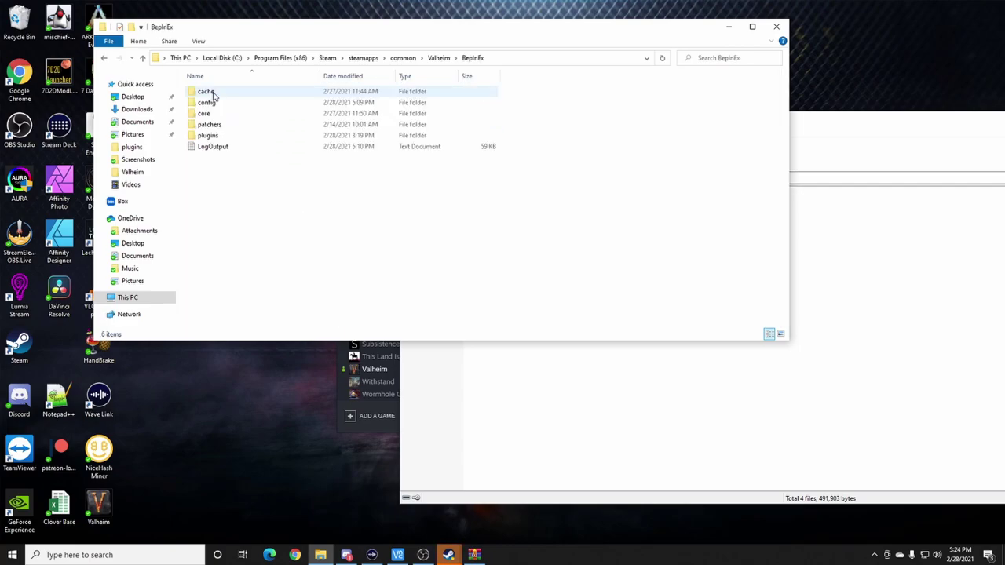
left_click(216, 138)
double_click(217, 138)
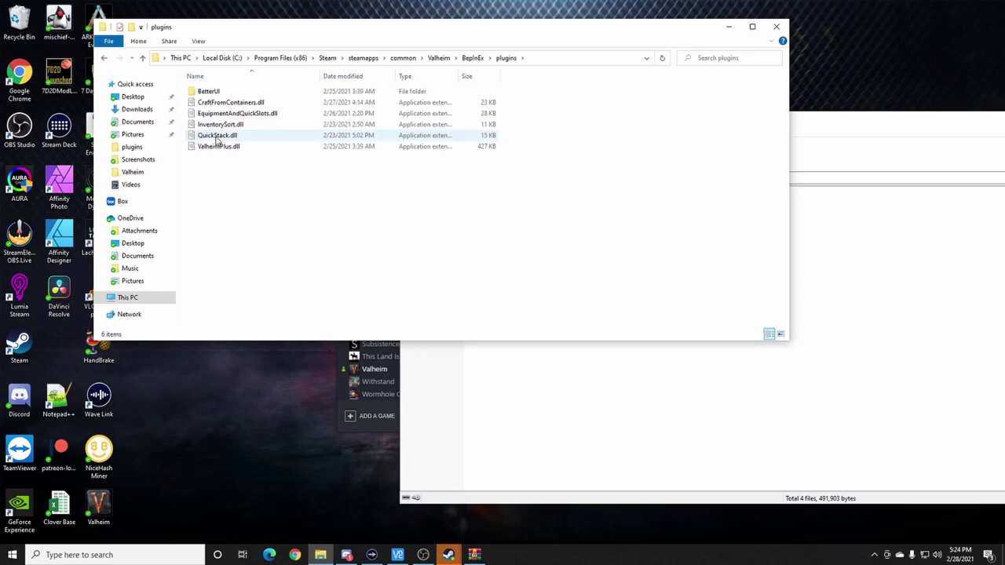
- Extract EquipmentAndQuickSlots.dll from the Equipment and Quick Slots archive onto the desktop
left_click(608, 440)
left_click(434, 217)
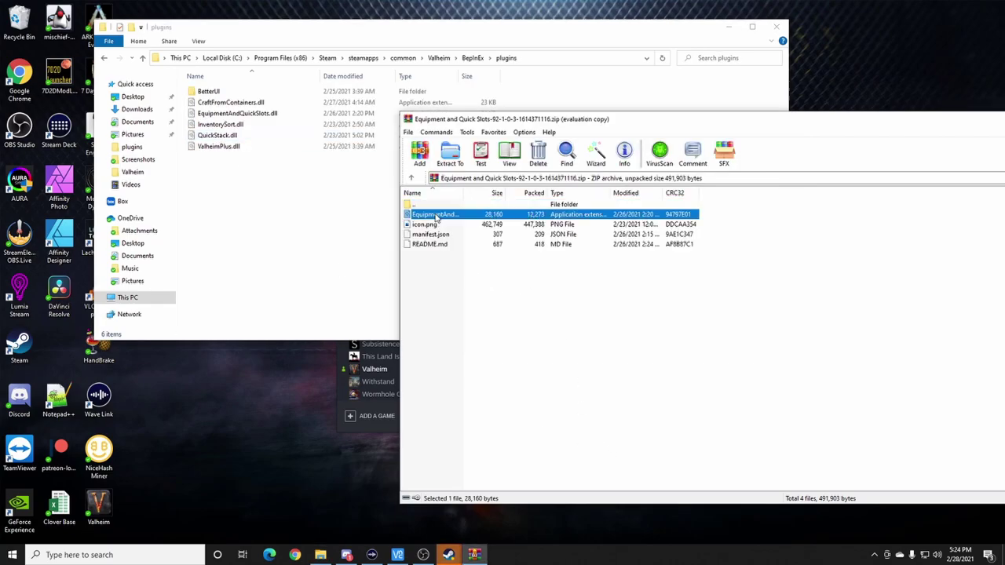
left_click_drag(463, 193, 545, 200)
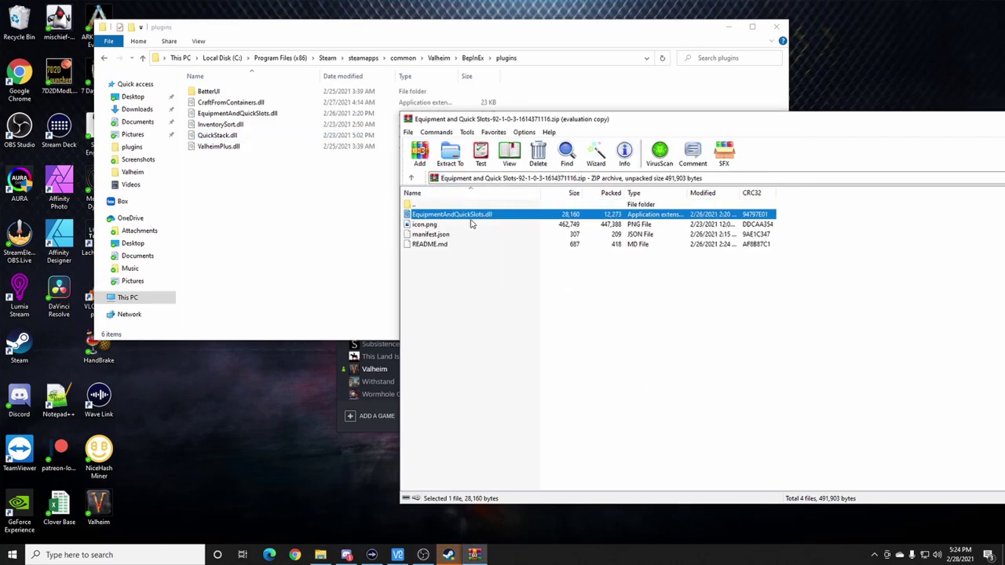
left_click_drag(424, 263, 446, 232)
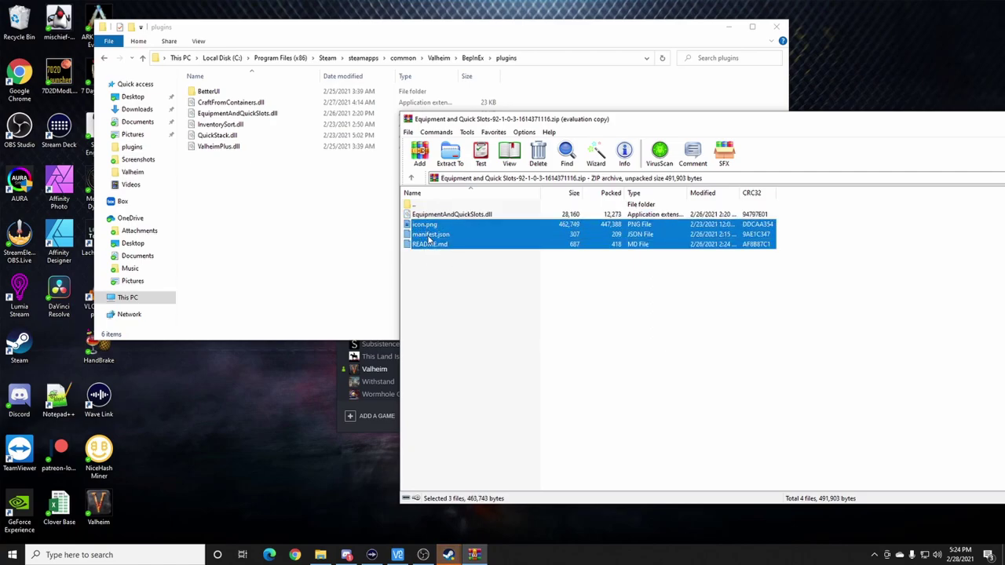
left_click(465, 215)
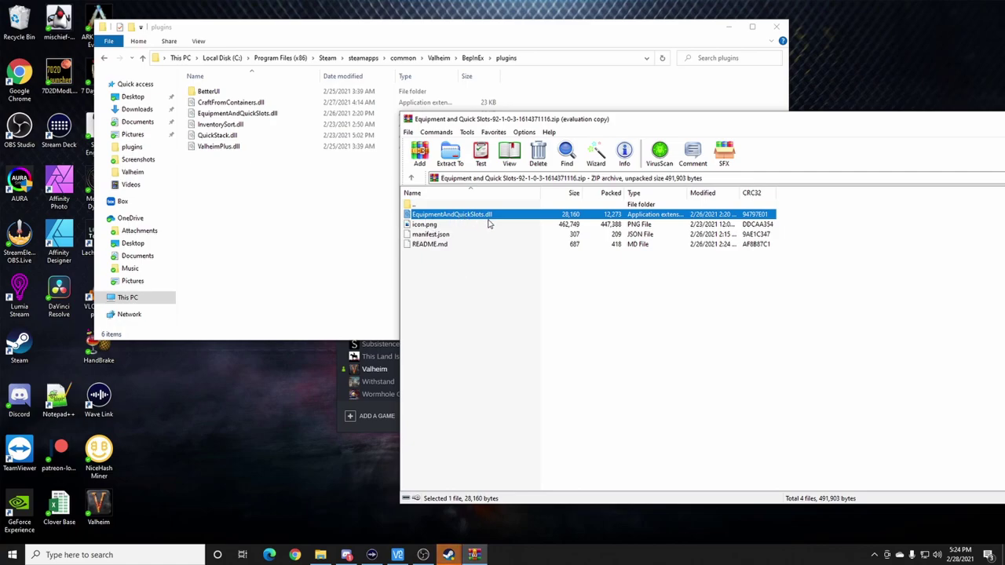
left_click_drag(398, 362, 233, 441)
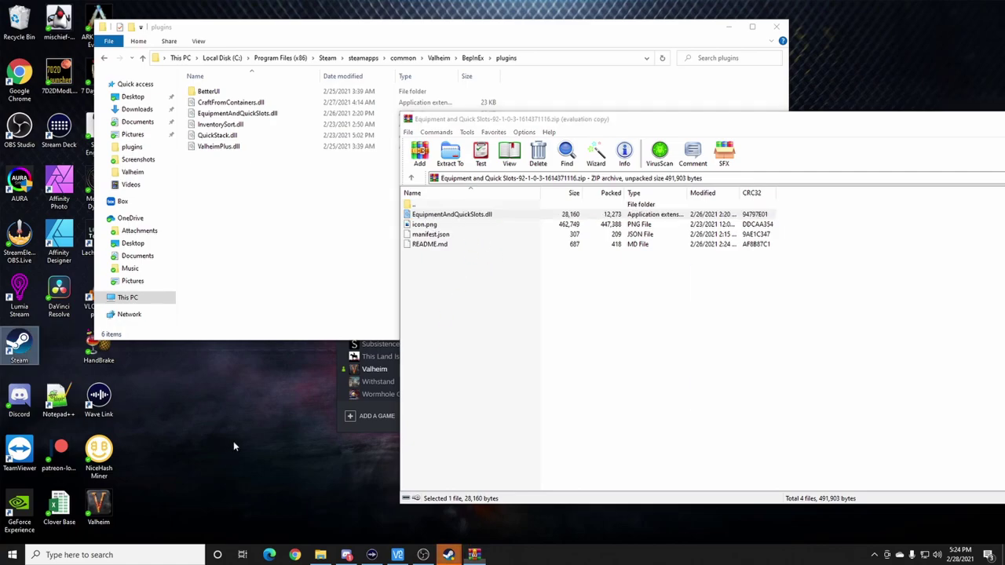
- Place EquipmentAndQuickSlots.dll in the plugins folder and permanently delete the leftover desktop copy
left_click_drag(259, 404, 245, 116)
left_click(246, 117)
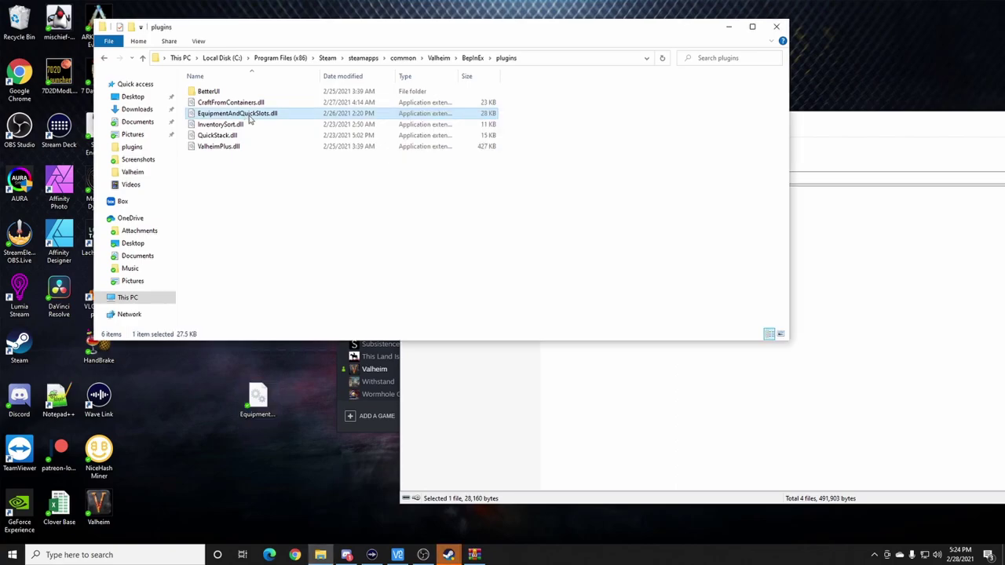
left_click(524, 381)
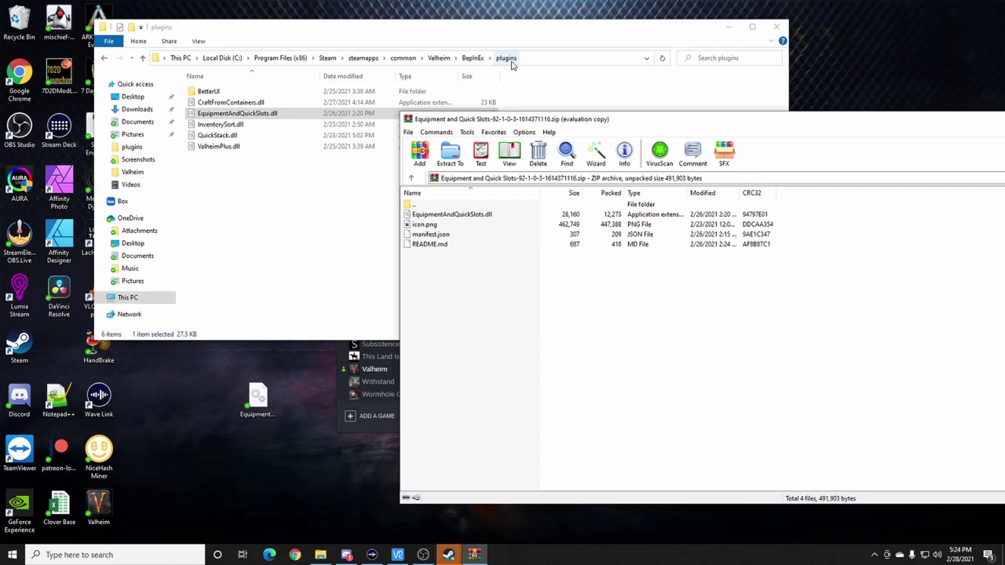
left_click_drag(214, 378, 294, 416)
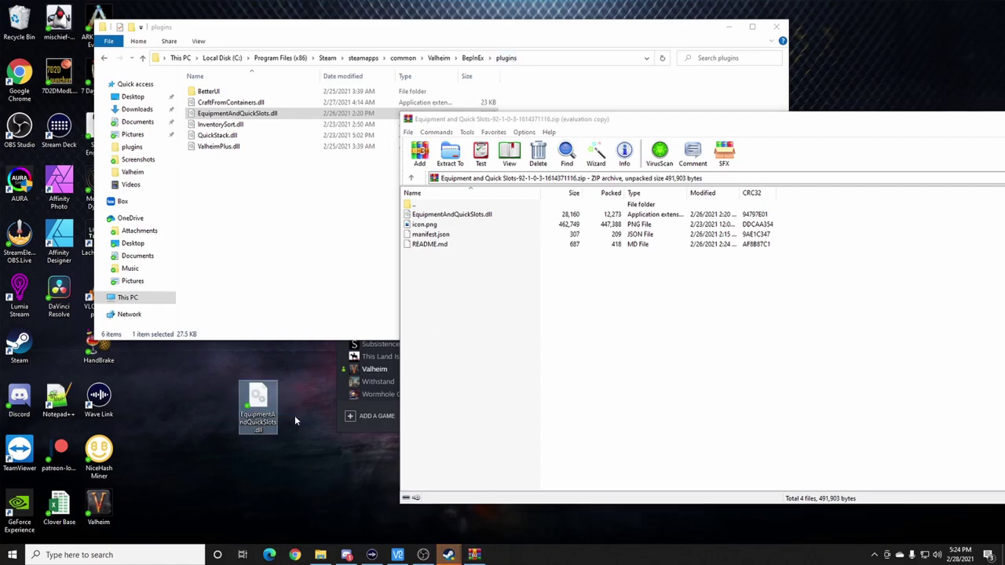
key("shift+Delete")
key("Return")
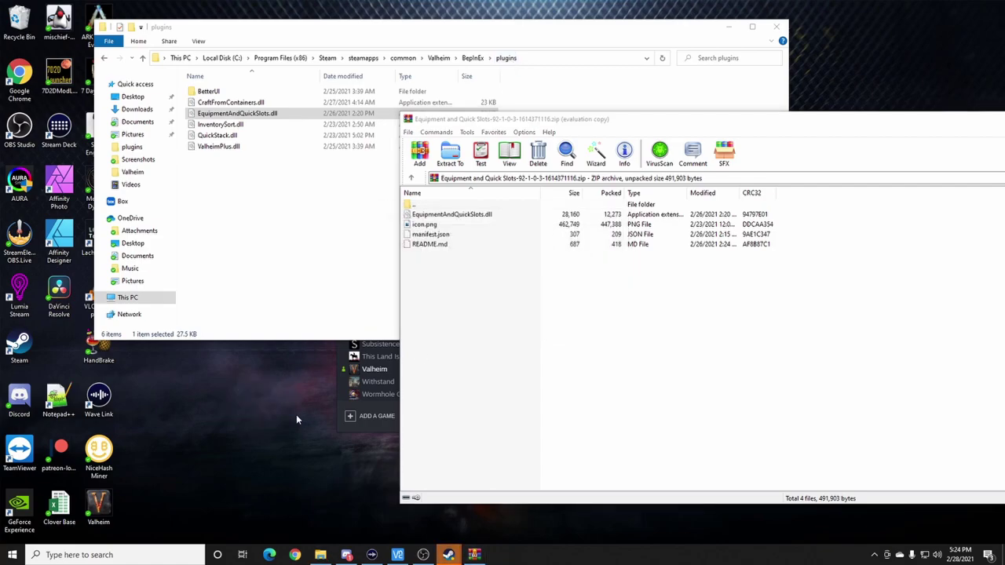
- Check the BetterUI folder contents, close the plugins window and move the archive window aside
double_click(212, 92)
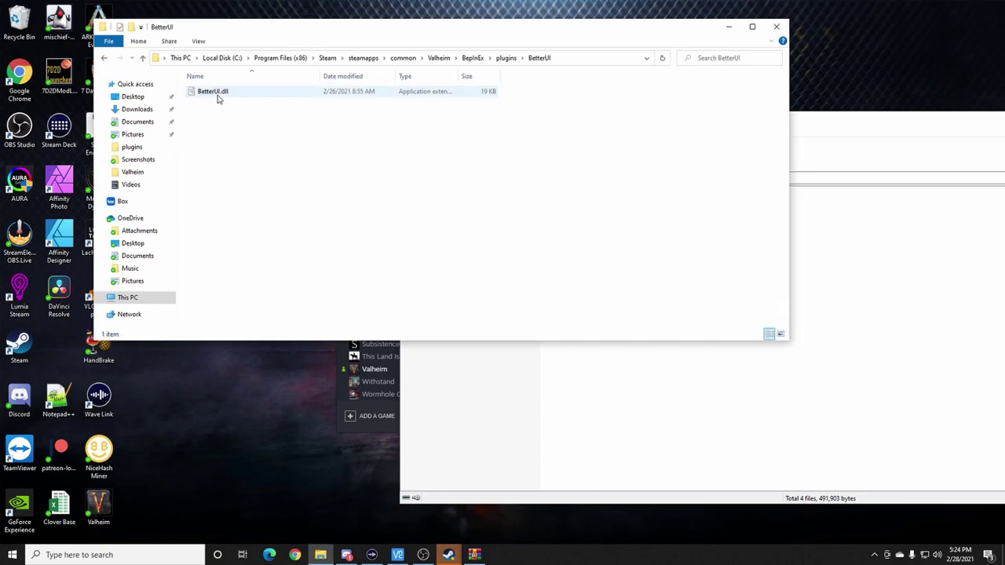
left_click(106, 59)
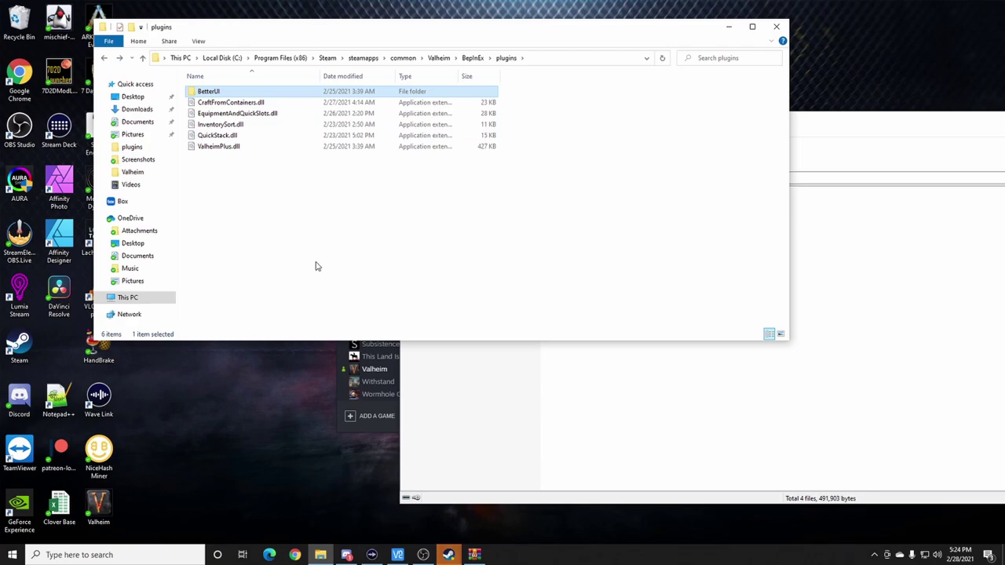
left_click(435, 359)
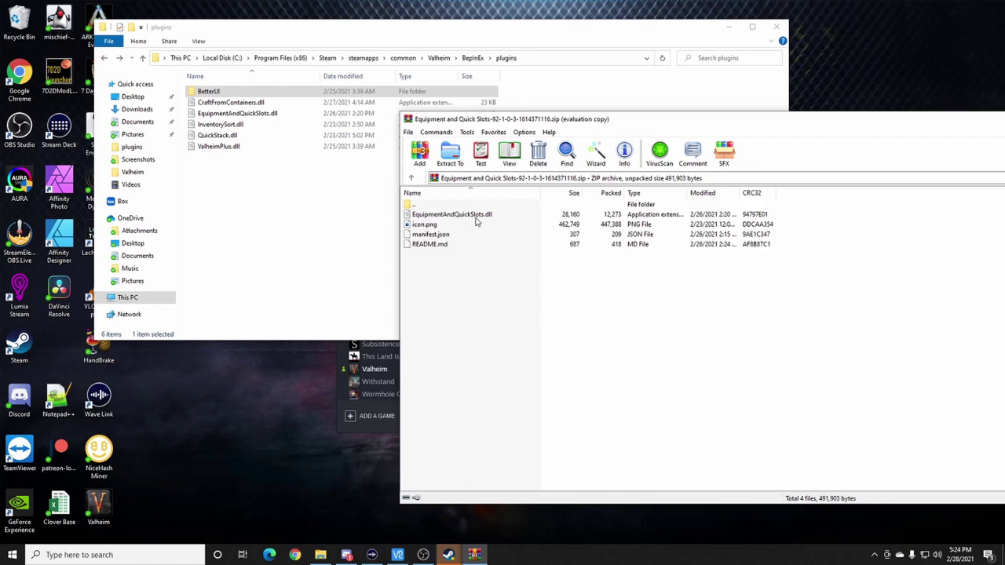
double_click(208, 92)
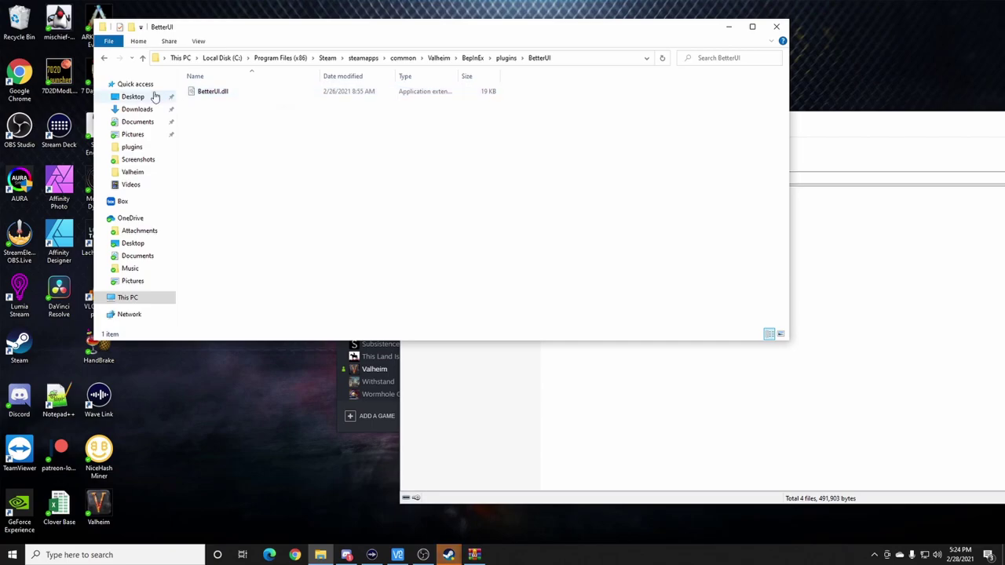
left_click(105, 60)
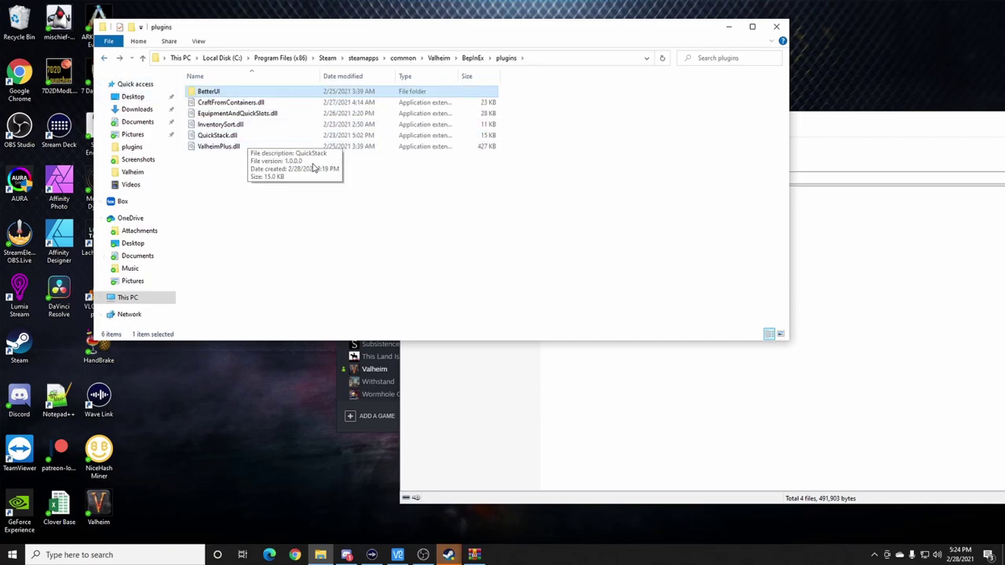
double_click(210, 91)
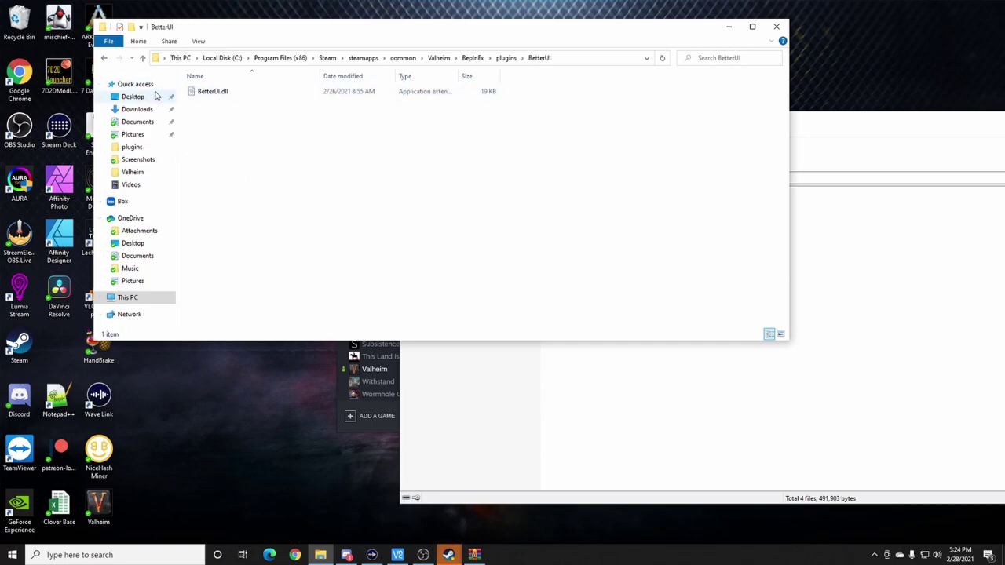
key("alt+Left")
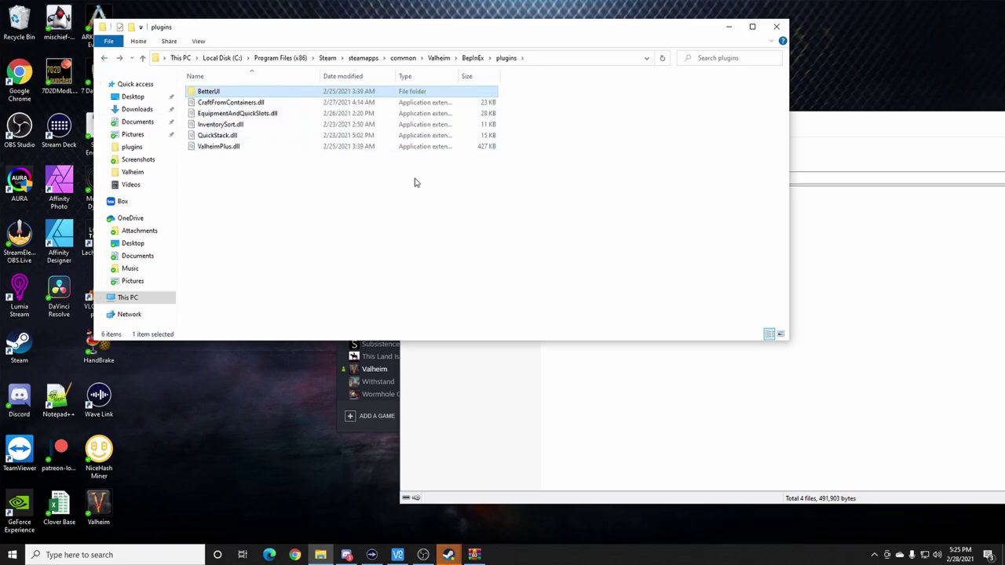
left_click(777, 28)
left_click_drag(799, 115, 551, 118)
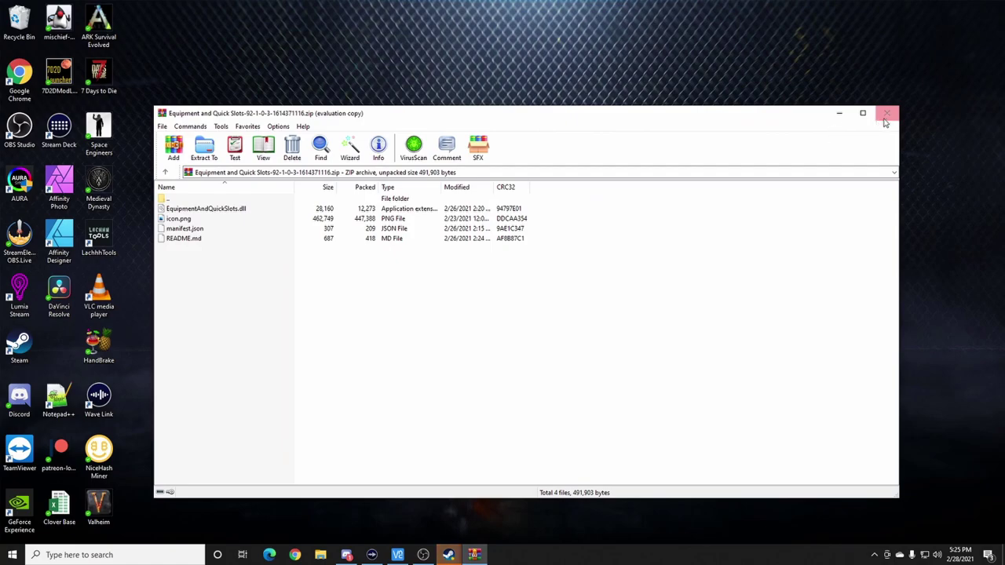
- Close the WinRAR archive window and the Steam library window to clear the desktop
left_click(887, 115)
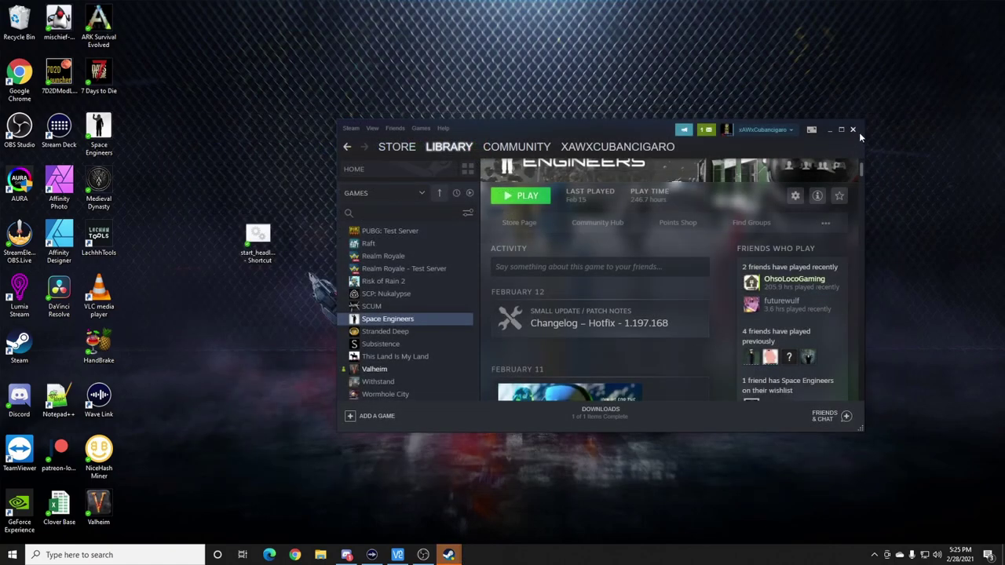
left_click(853, 130)
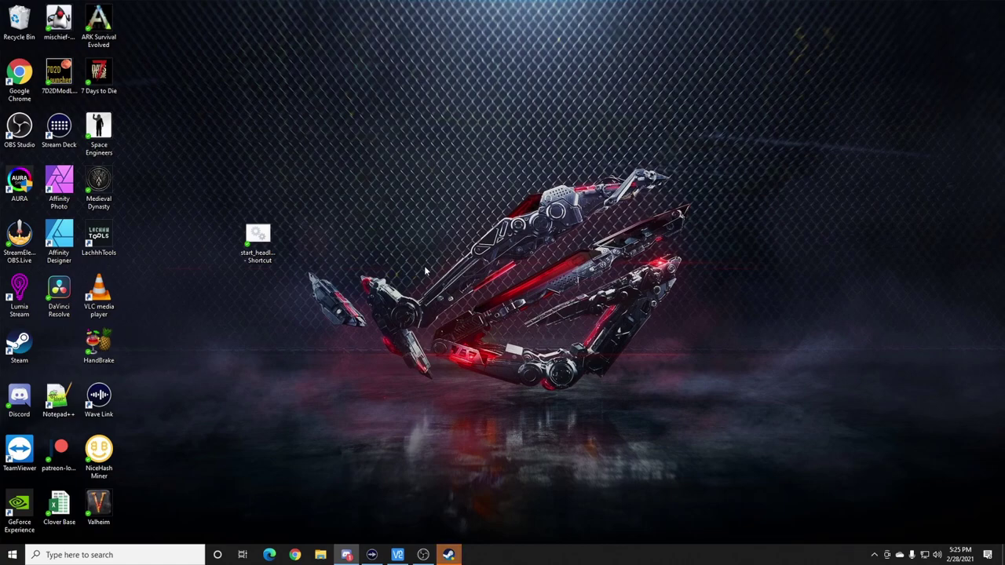
- Launch Valheim from the desktop shortcut with the BepInEx console loading the mods
double_click(103, 508)
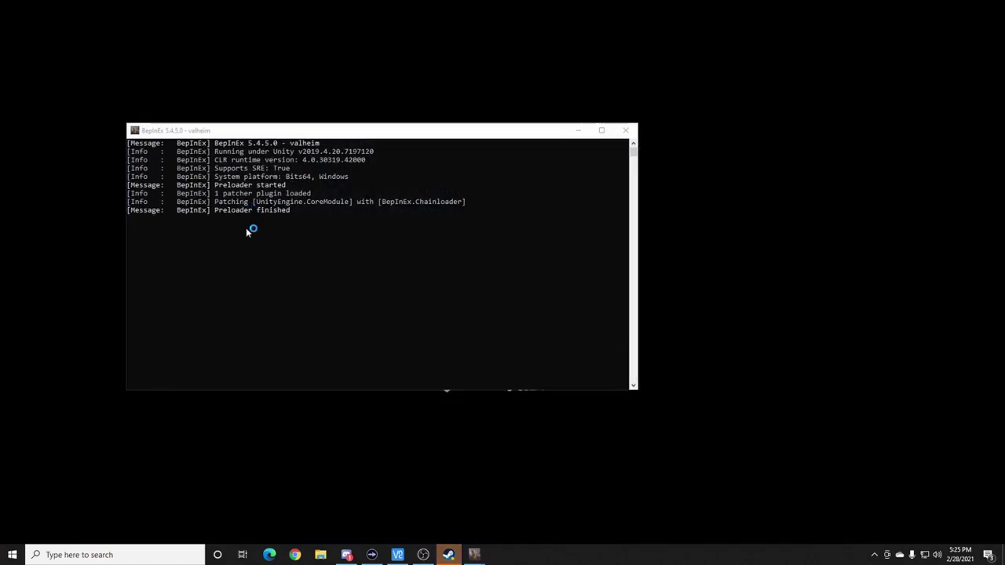
left_click_drag(224, 135, 221, 107)
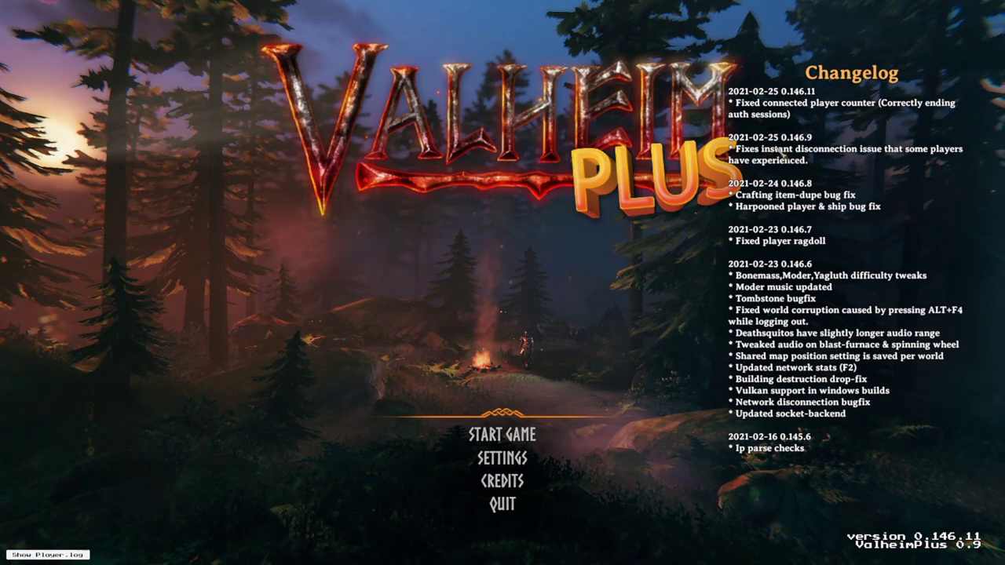
- Choose the existing character, filter servers by 'xaw', then start the Hyrule world instead
left_click(479, 435)
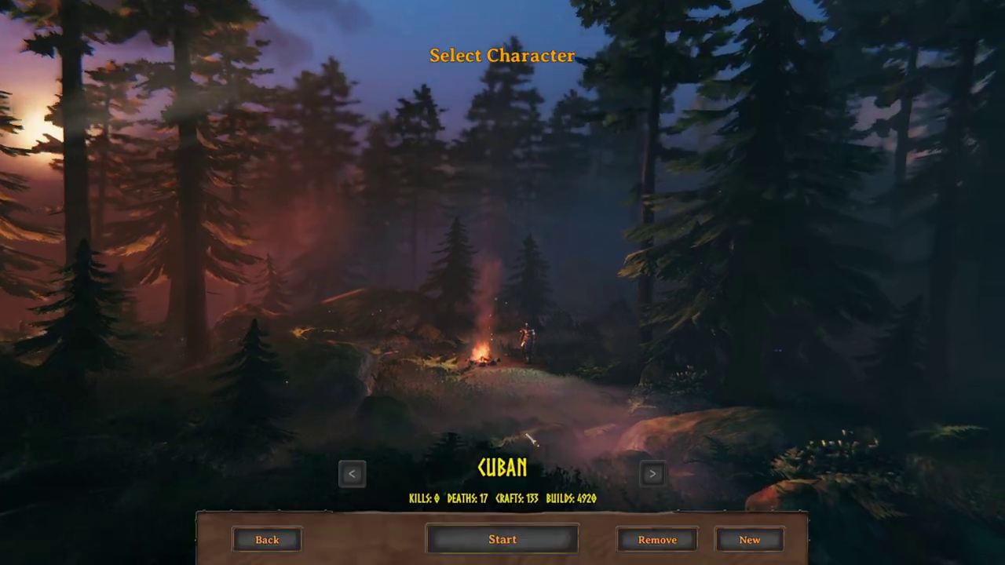
left_click(526, 540)
left_click(298, 101)
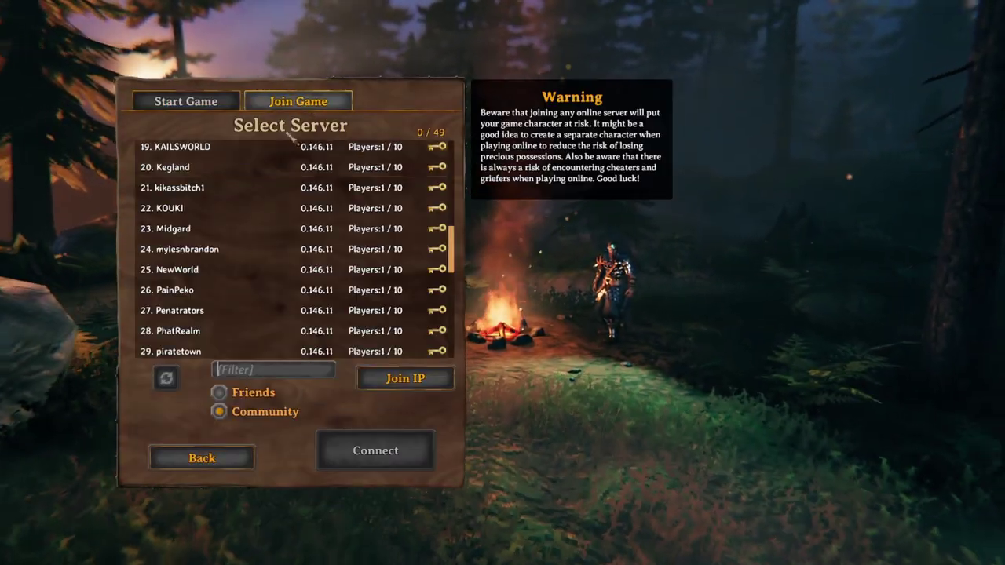
left_click(258, 371)
type("xaw")
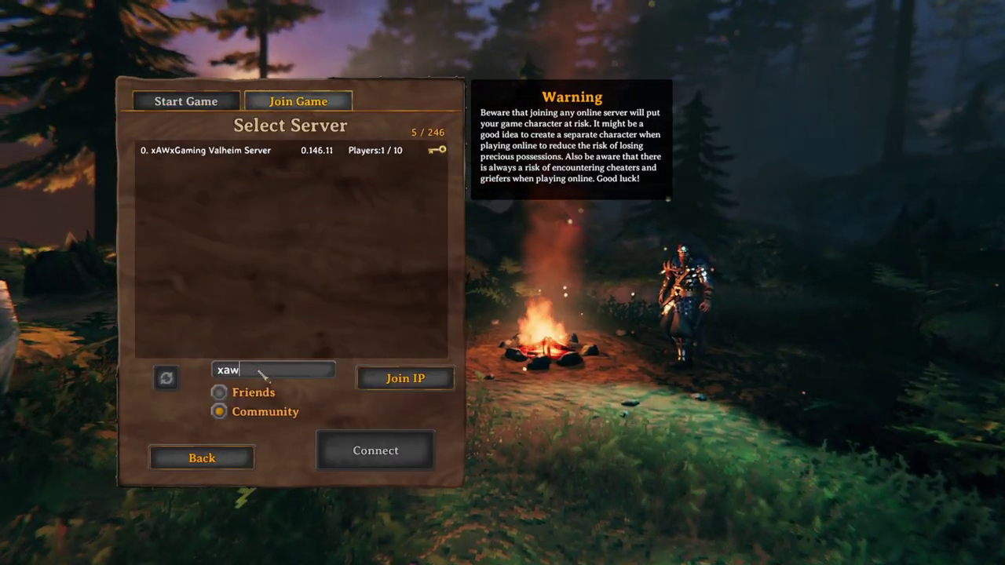
left_click(232, 153)
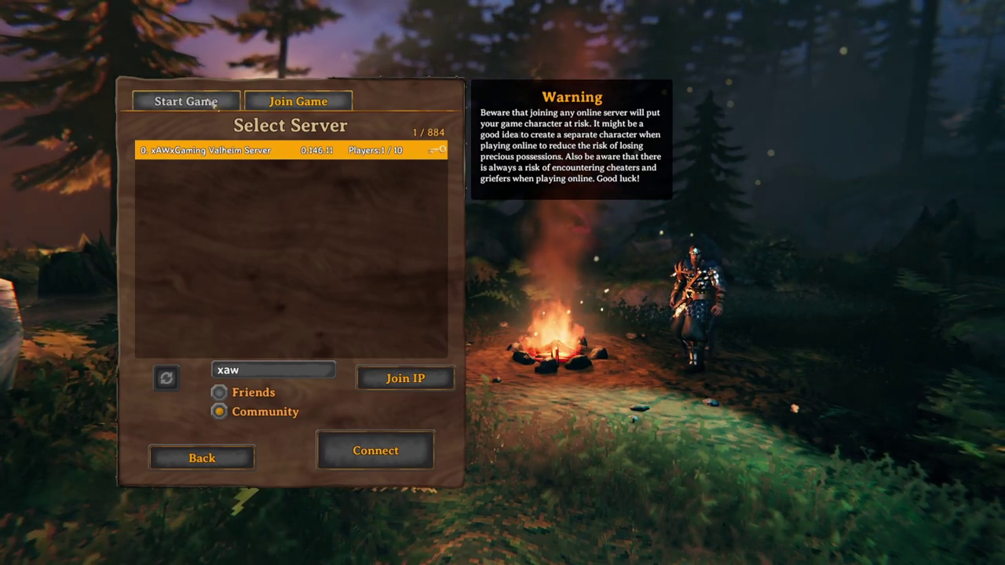
left_click(236, 102)
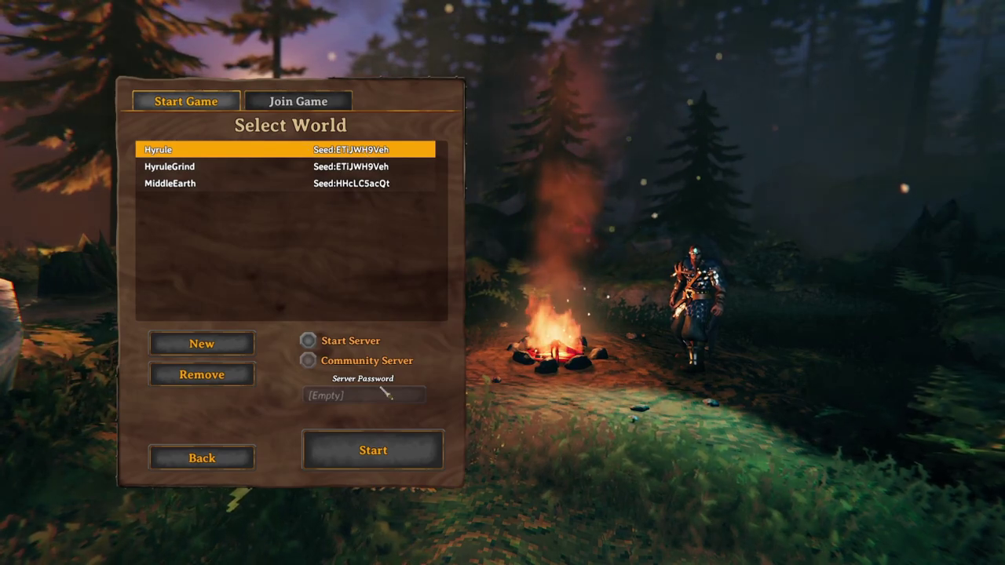
left_click(385, 469)
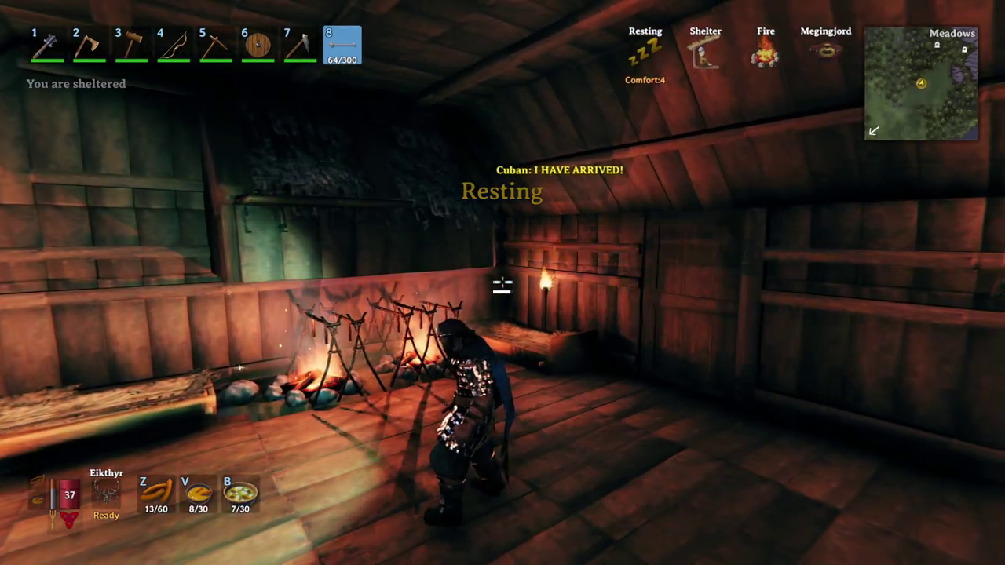
- Open the inventory to view the mod's armor, utility and Z/V/B quick slots beside crafting
key("Tab")
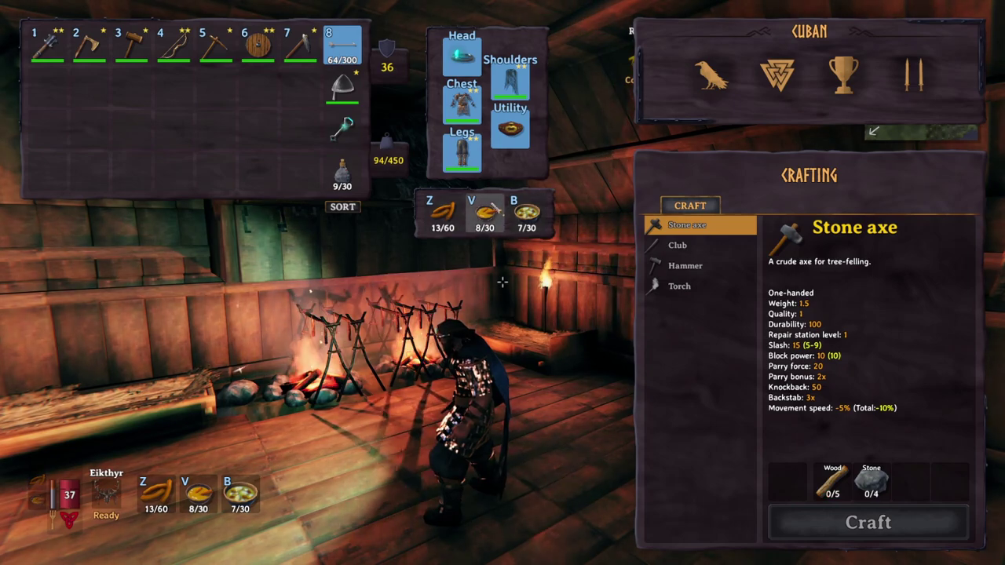
mouse_move(538, 221)
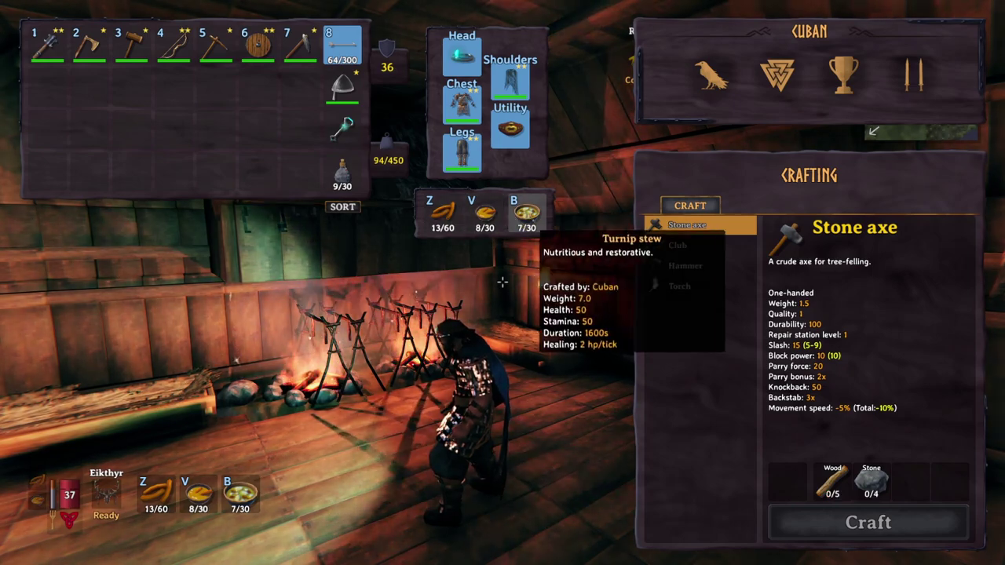